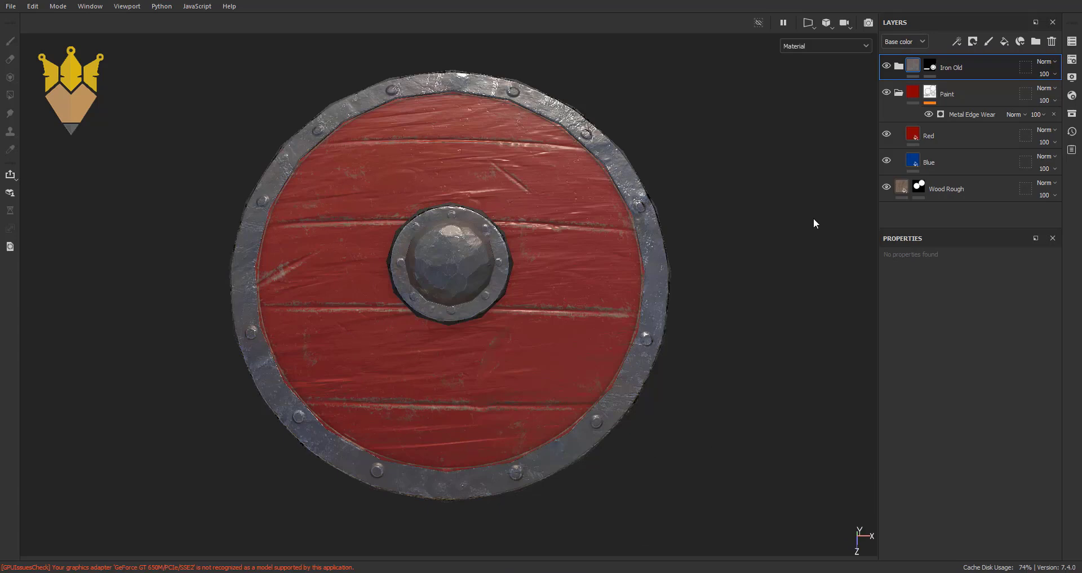
- Show the Metal Edge Wear generator's wear settings, then select the Red paint layer
{"action": "left_click", "coordinate": [972, 114]}
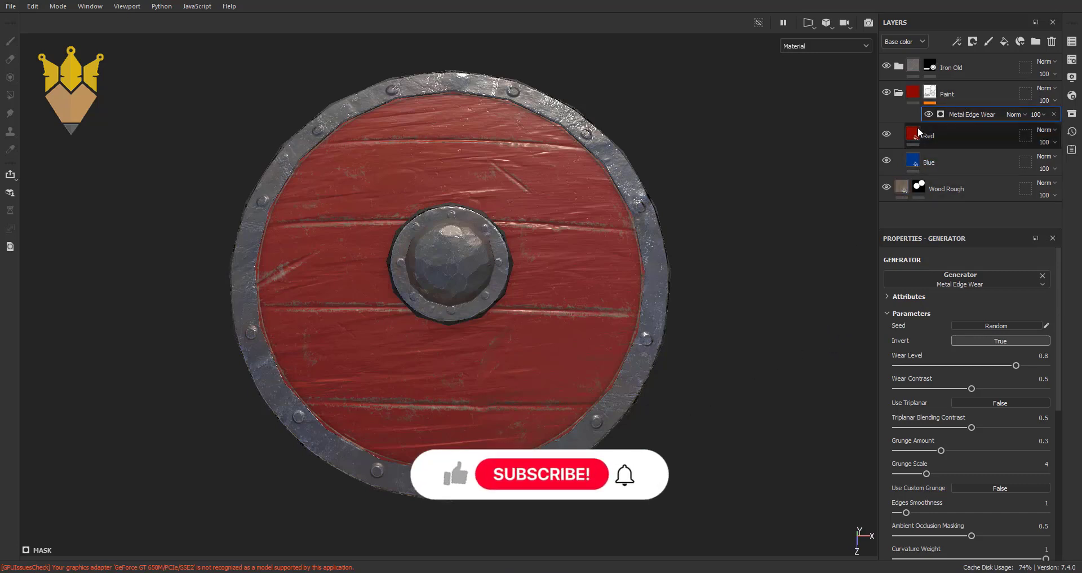
{"action": "left_click", "coordinate": [949, 138]}
- Add a black mask to the Red layer so the shield shows blue, and switch to the paint brush
{"action": "right_click", "coordinate": [953, 138]}
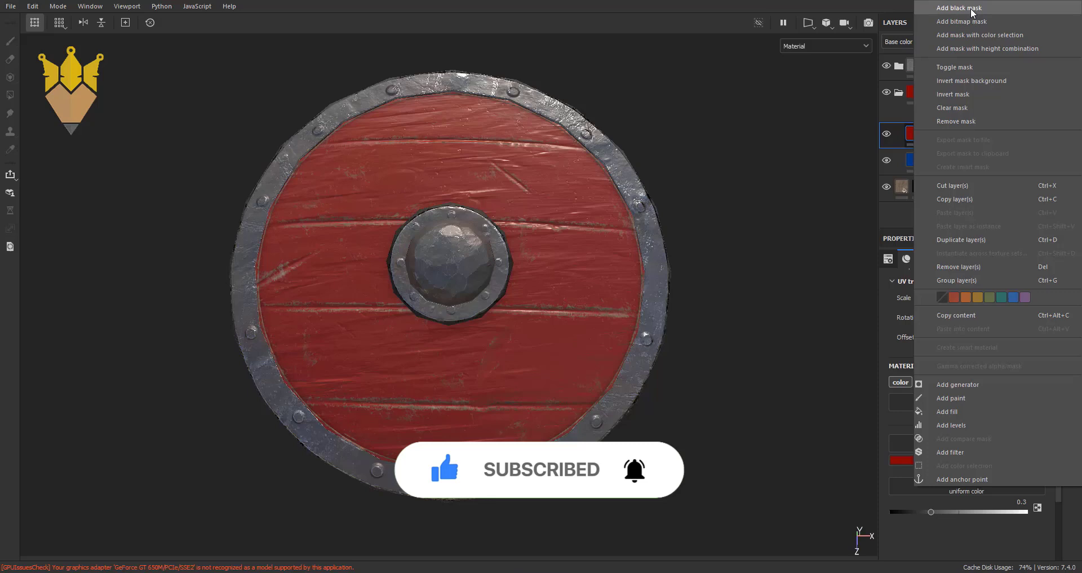
{"action": "left_click", "coordinate": [972, 12]}
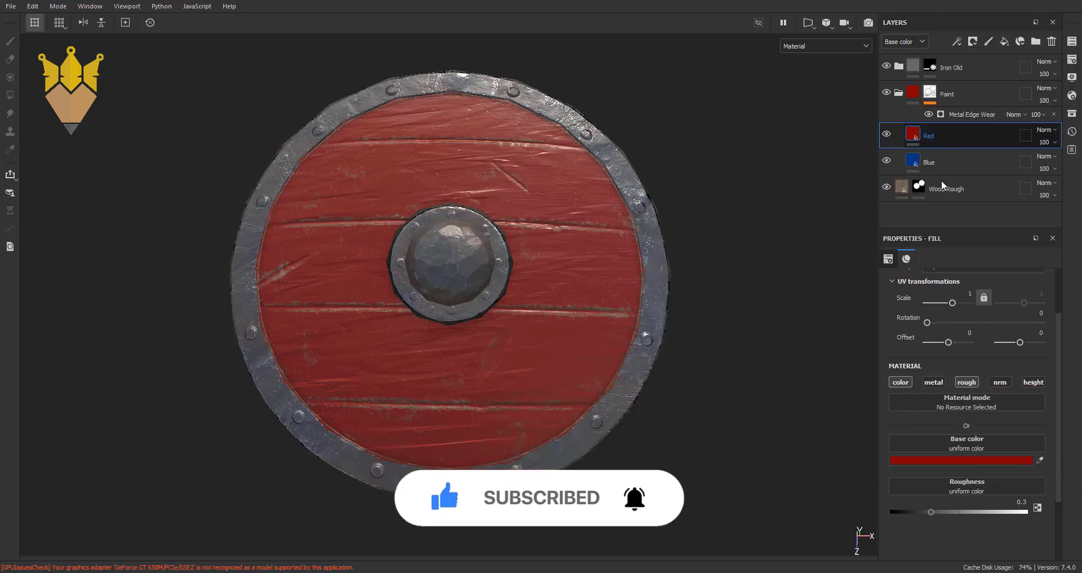
{"action": "key", "text": "4"}
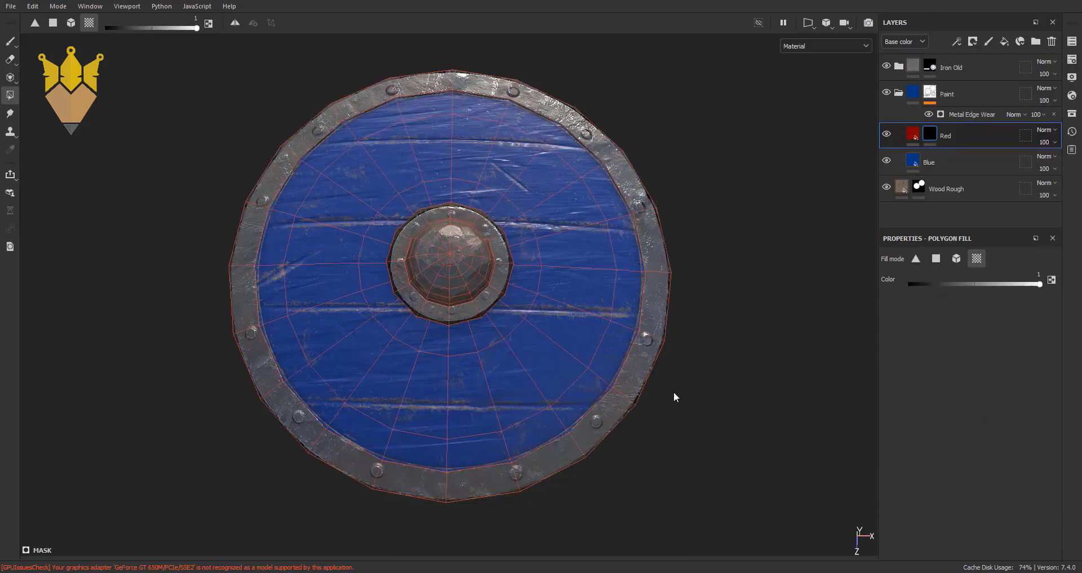
{"action": "key", "text": "1"}
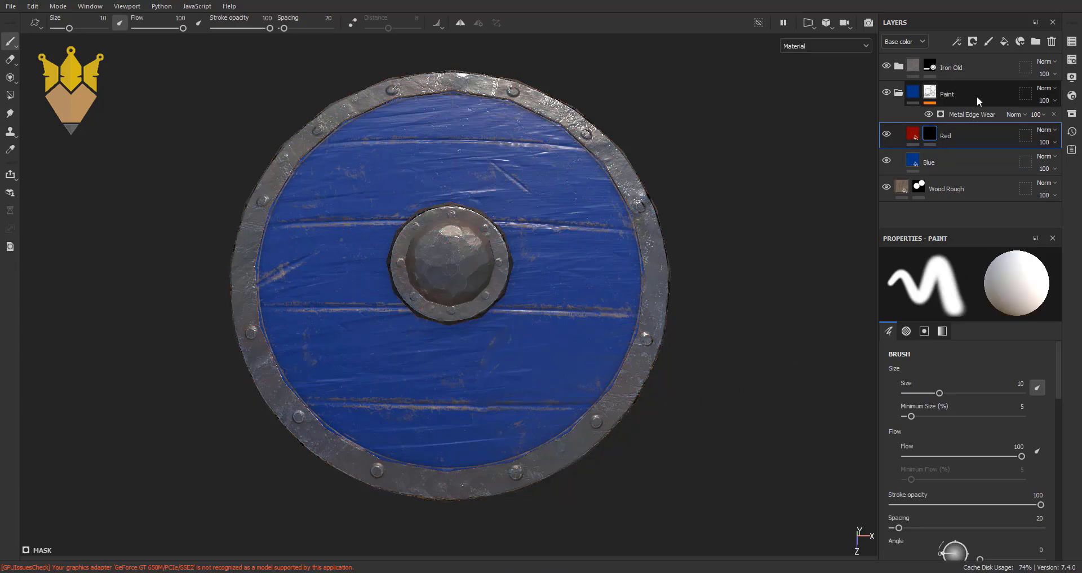
- Clear the previous metal search and filter the asset library to alphas
{"action": "left_click", "coordinate": [1073, 115]}
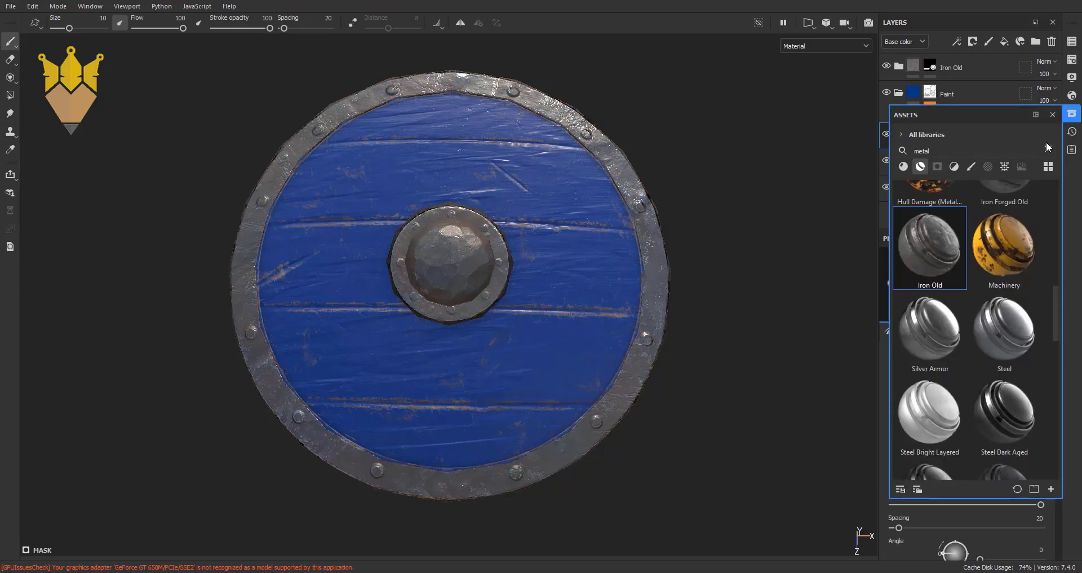
{"action": "left_click", "coordinate": [1048, 150]}
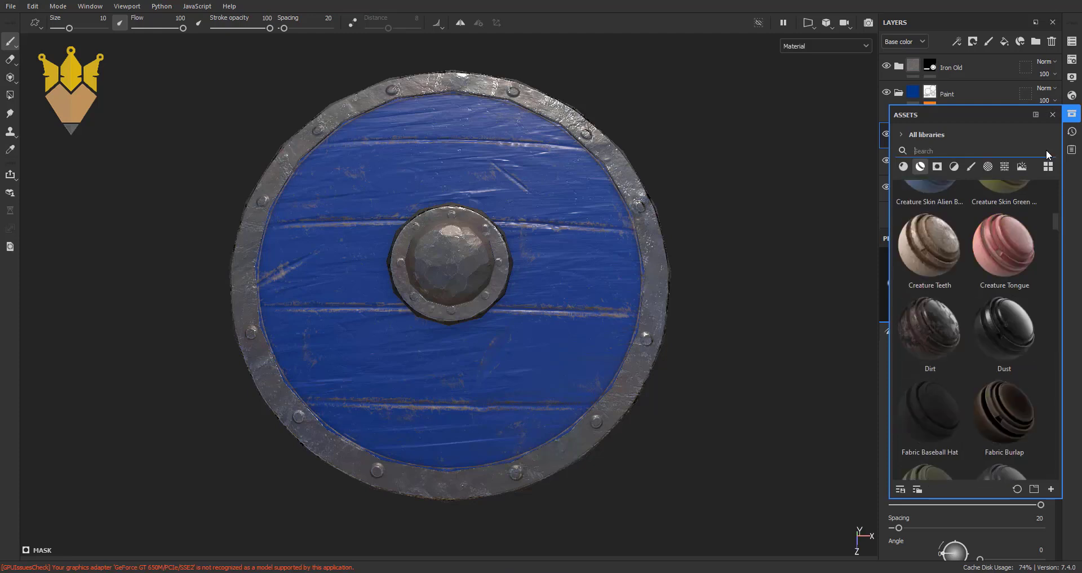
{"action": "left_click", "coordinate": [988, 167]}
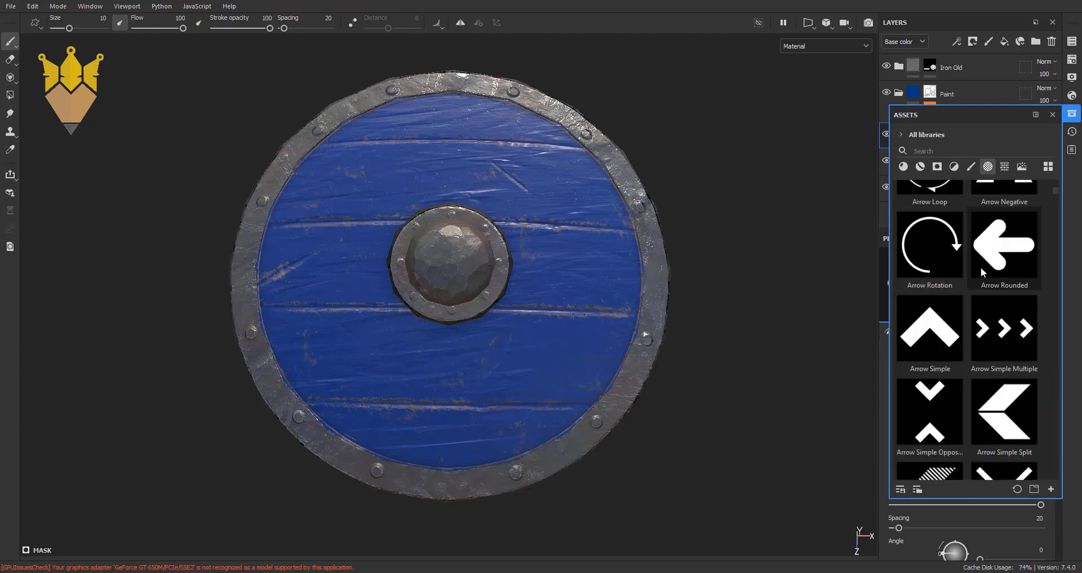
- Browse the alphas to find Arrow Head Smooth and use it as the brush alpha
{"action": "scroll", "coordinate": [976, 261], "scroll_direction": "up", "scroll_amount": 5}
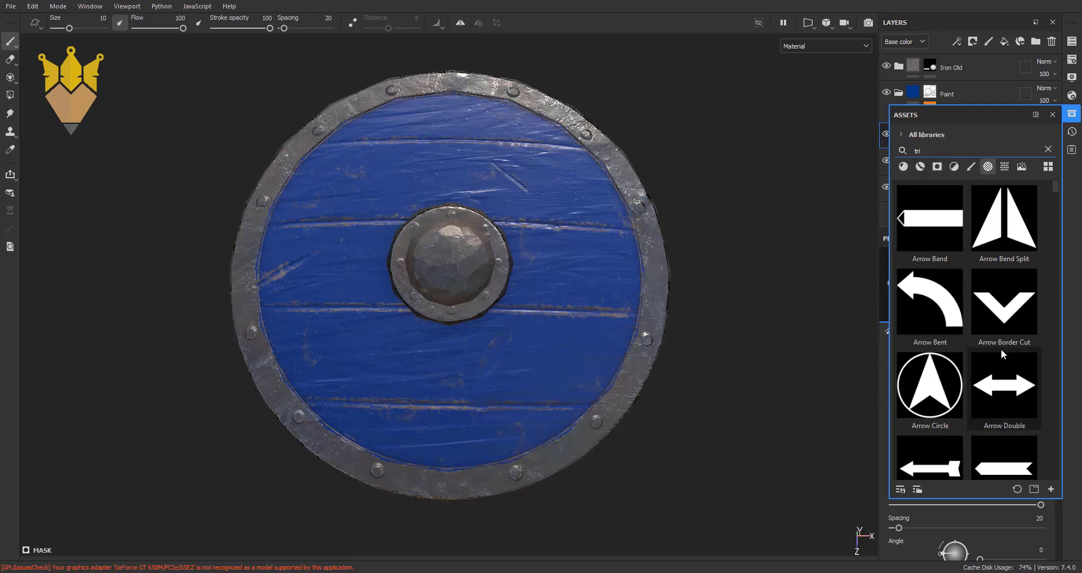
{"action": "scroll", "coordinate": [997, 321], "scroll_direction": "down", "scroll_amount": 3}
{"action": "mouse_move", "coordinate": [1005, 294]}
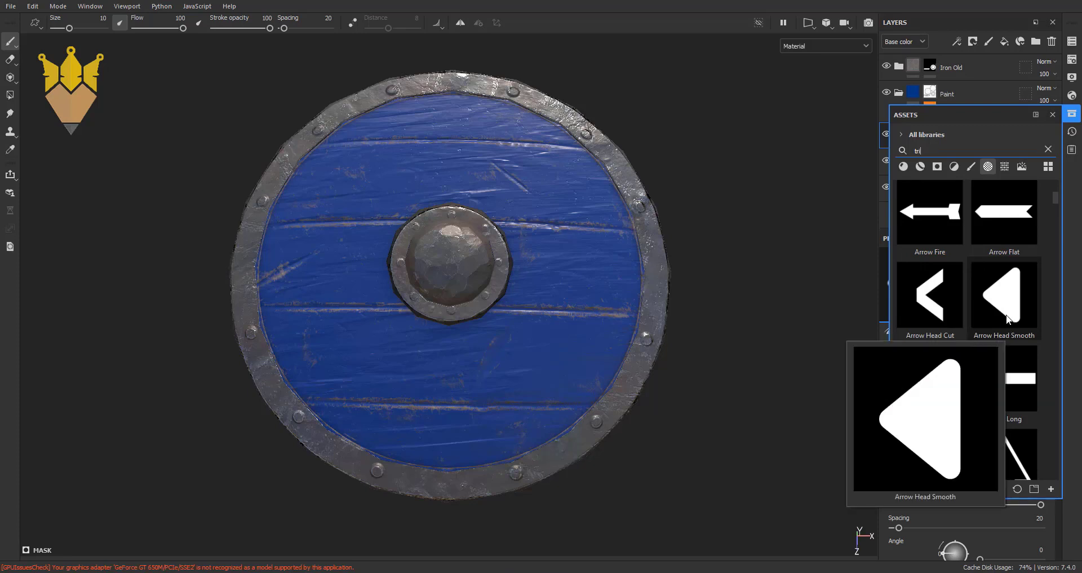
{"action": "scroll", "coordinate": [1007, 317], "scroll_direction": "down", "scroll_amount": 3}
{"action": "scroll", "coordinate": [1007, 317], "scroll_direction": "down", "scroll_amount": 3}
{"action": "scroll", "coordinate": [1007, 317], "scroll_direction": "down", "scroll_amount": 3}
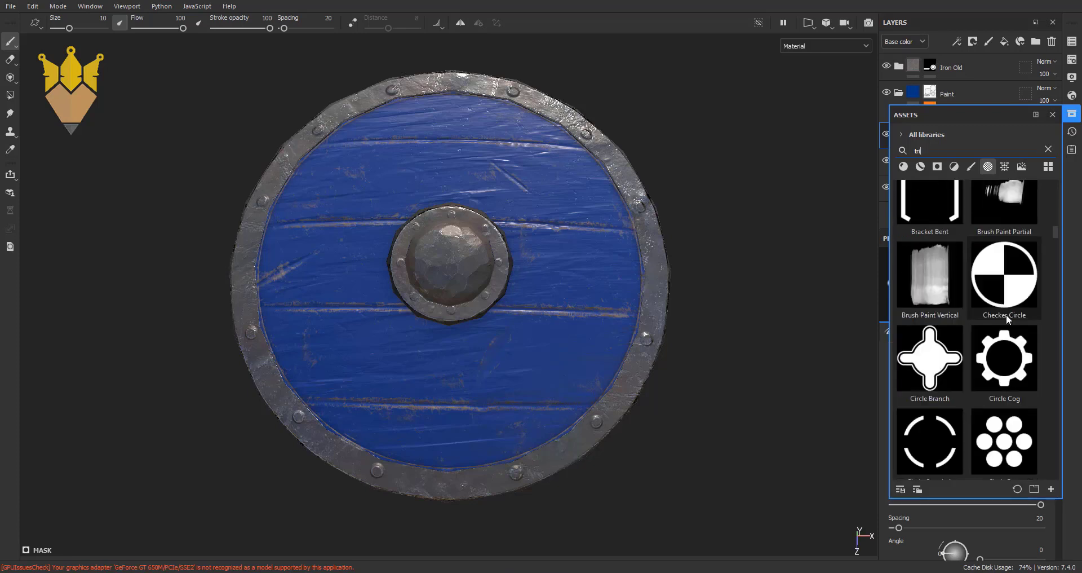
{"action": "scroll", "coordinate": [1008, 319], "scroll_direction": "down", "scroll_amount": 3}
{"action": "scroll", "coordinate": [1008, 319], "scroll_direction": "down", "scroll_amount": 3}
{"action": "scroll", "coordinate": [1007, 319], "scroll_direction": "down", "scroll_amount": 3}
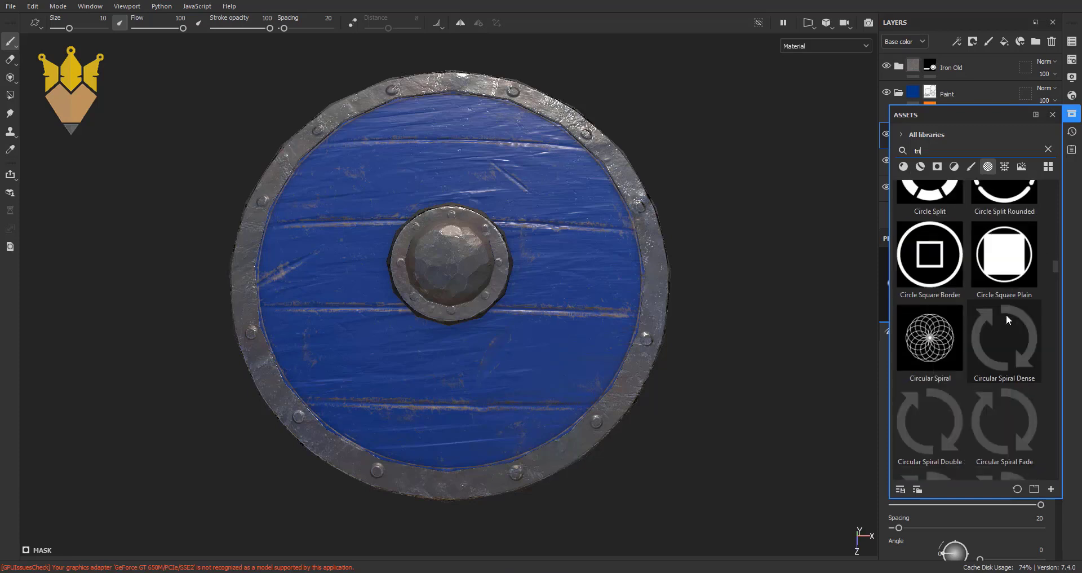
{"action": "scroll", "coordinate": [1007, 319], "scroll_direction": "down", "scroll_amount": 3}
{"action": "scroll", "coordinate": [1009, 319], "scroll_direction": "down", "scroll_amount": 3}
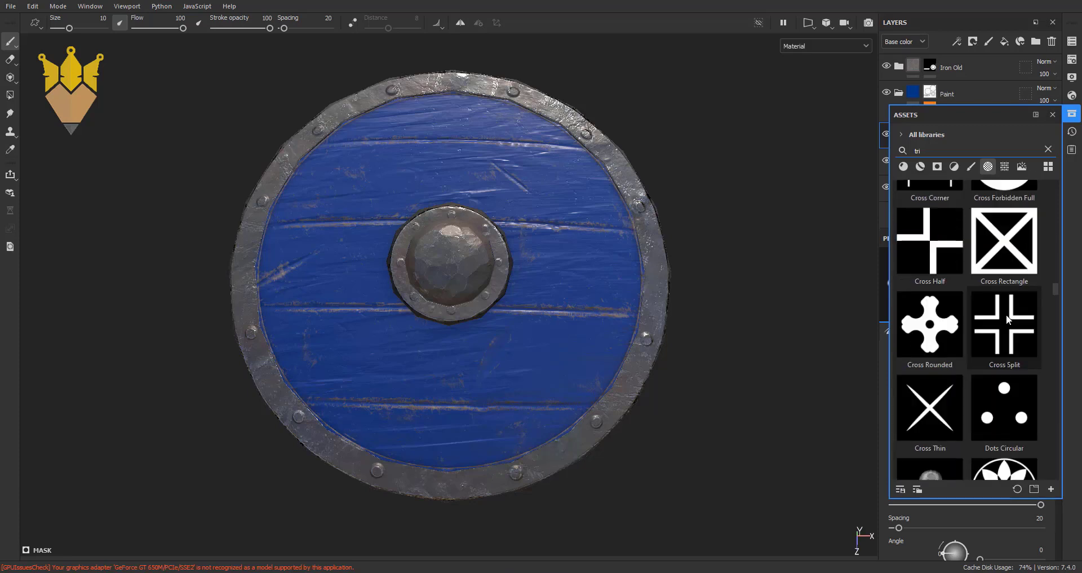
{"action": "scroll", "coordinate": [1007, 315], "scroll_direction": "down", "scroll_amount": 3}
{"action": "scroll", "coordinate": [1008, 314], "scroll_direction": "up", "scroll_amount": 3}
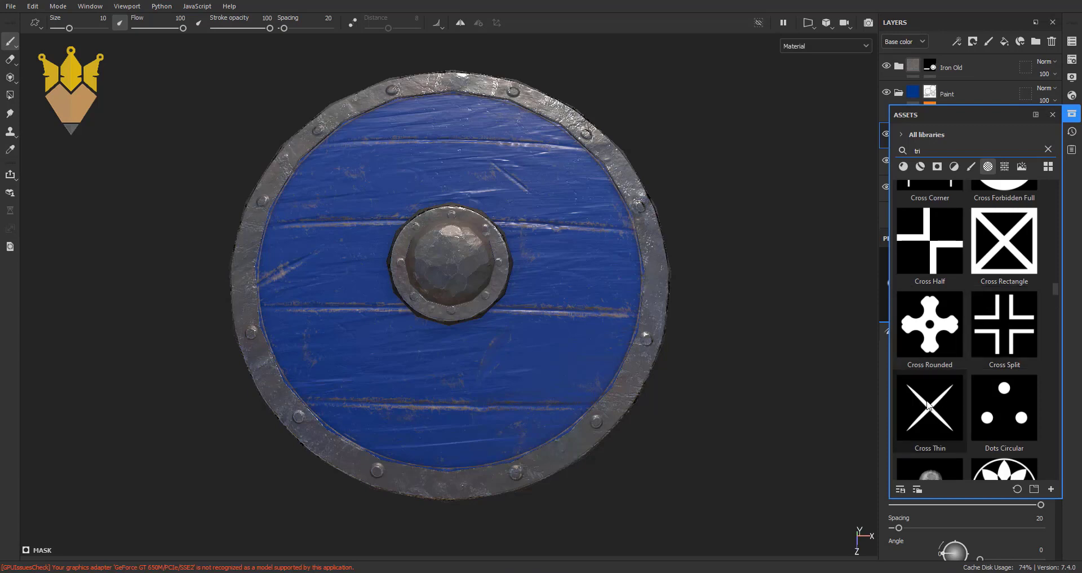
{"action": "scroll", "coordinate": [1012, 388], "scroll_direction": "down", "scroll_amount": 5}
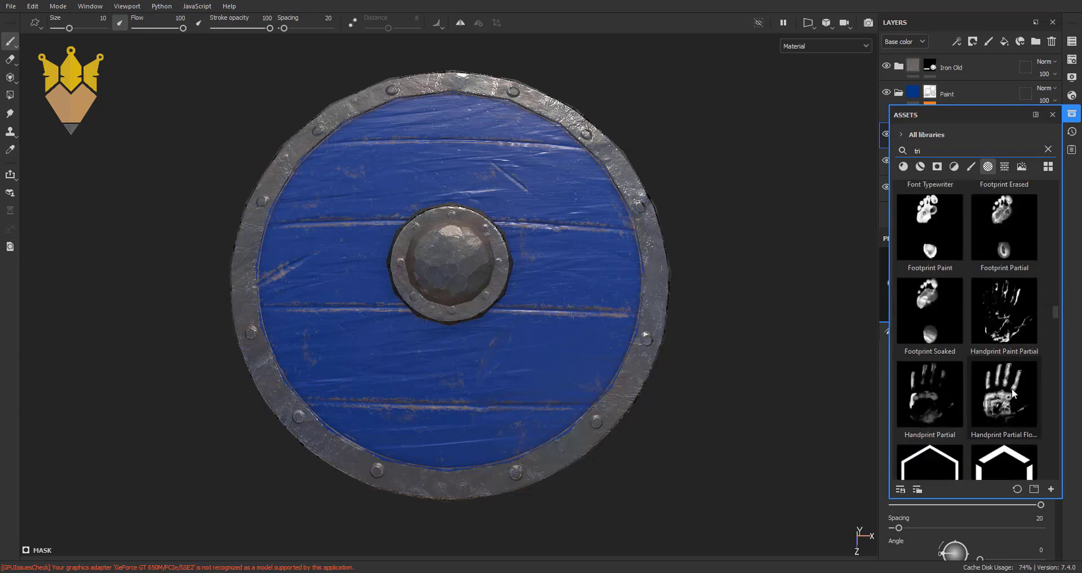
{"action": "scroll", "coordinate": [1012, 388], "scroll_direction": "down", "scroll_amount": 3}
{"action": "scroll", "coordinate": [1012, 388], "scroll_direction": "down", "scroll_amount": 3}
{"action": "scroll", "coordinate": [1013, 387], "scroll_direction": "down", "scroll_amount": 3}
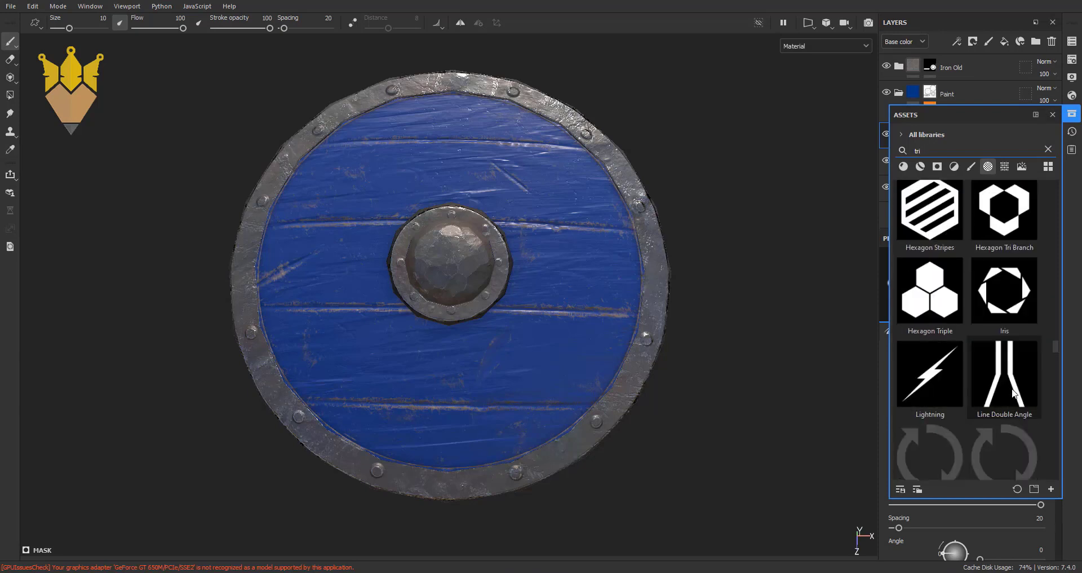
{"action": "scroll", "coordinate": [1013, 388], "scroll_direction": "down", "scroll_amount": 3}
{"action": "scroll", "coordinate": [1013, 391], "scroll_direction": "up", "scroll_amount": 3}
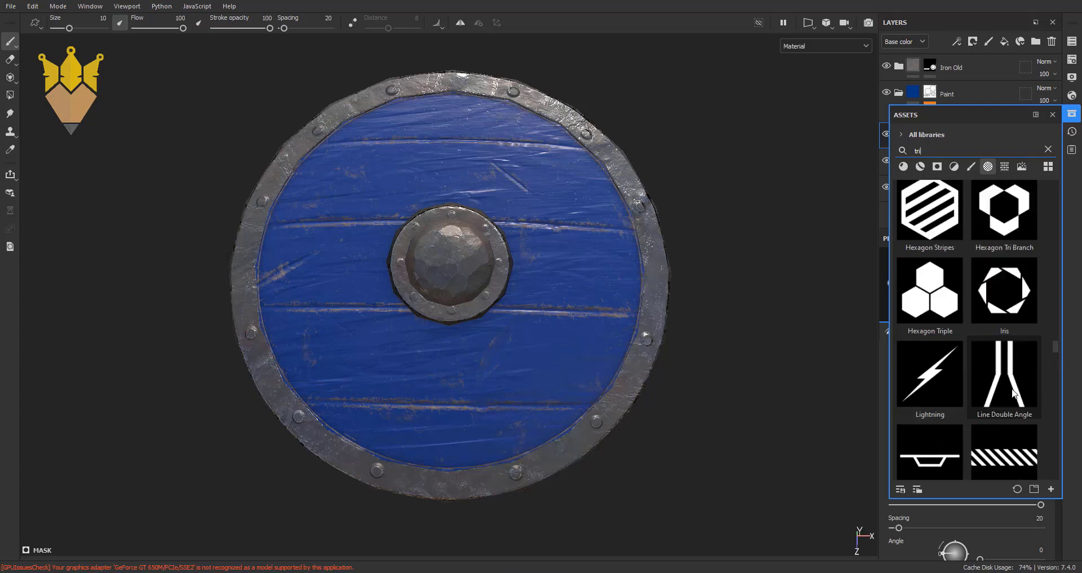
{"action": "scroll", "coordinate": [1013, 393], "scroll_direction": "down", "scroll_amount": 3}
{"action": "scroll", "coordinate": [1013, 393], "scroll_direction": "down", "scroll_amount": 3}
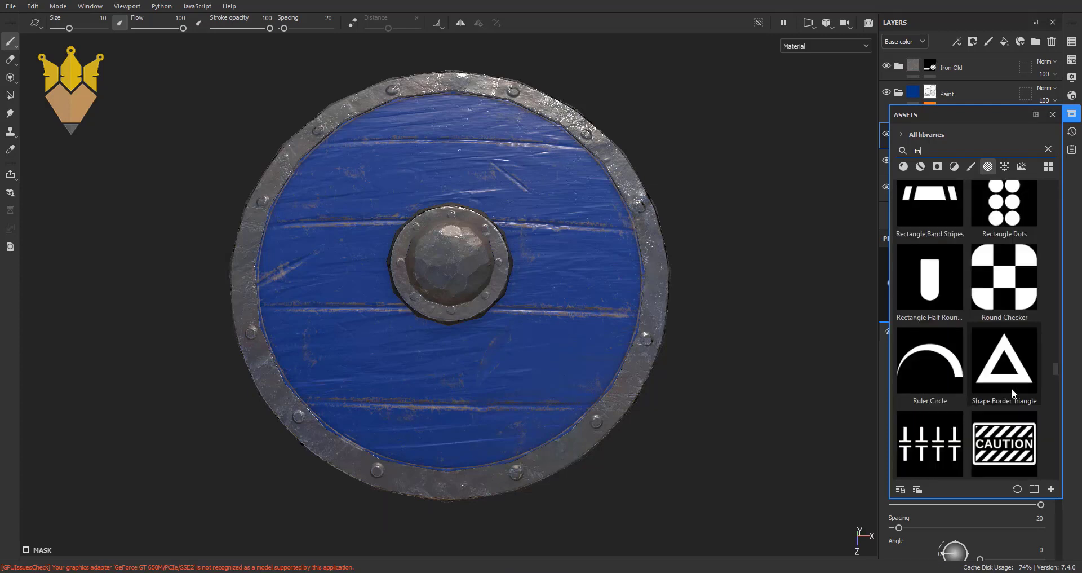
{"action": "scroll", "coordinate": [1013, 393], "scroll_direction": "up", "scroll_amount": 3}
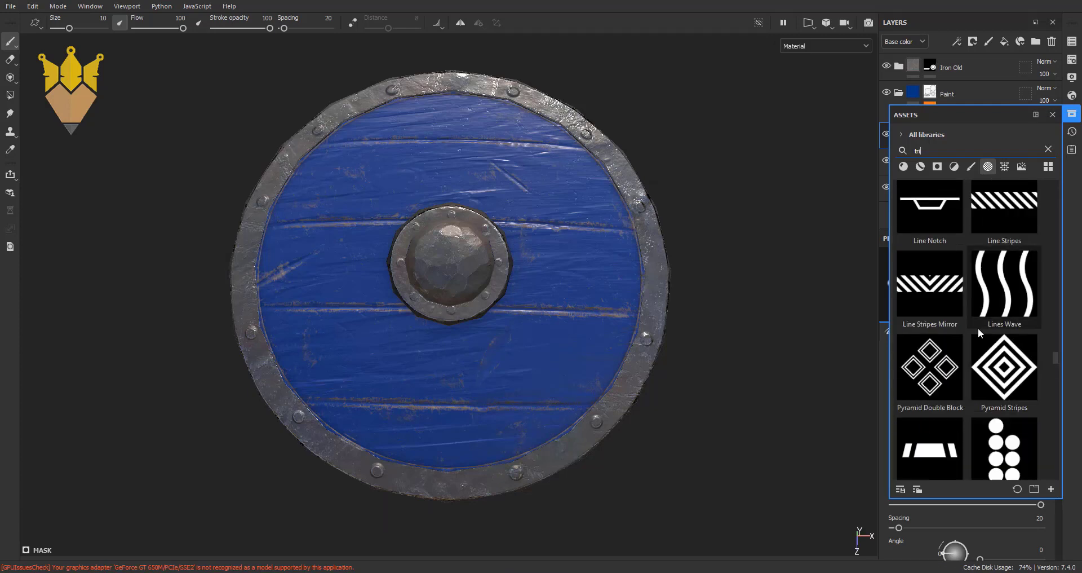
{"action": "scroll", "coordinate": [964, 381], "scroll_direction": "down", "scroll_amount": 3}
{"action": "scroll", "coordinate": [1001, 414], "scroll_direction": "down", "scroll_amount": 3}
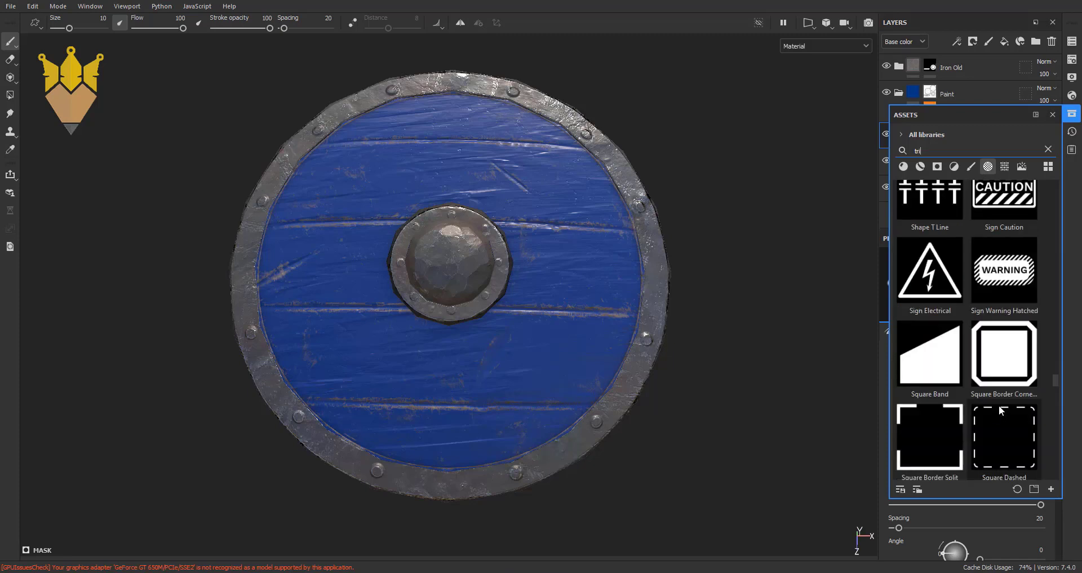
{"action": "scroll", "coordinate": [1001, 409], "scroll_direction": "down", "scroll_amount": 3}
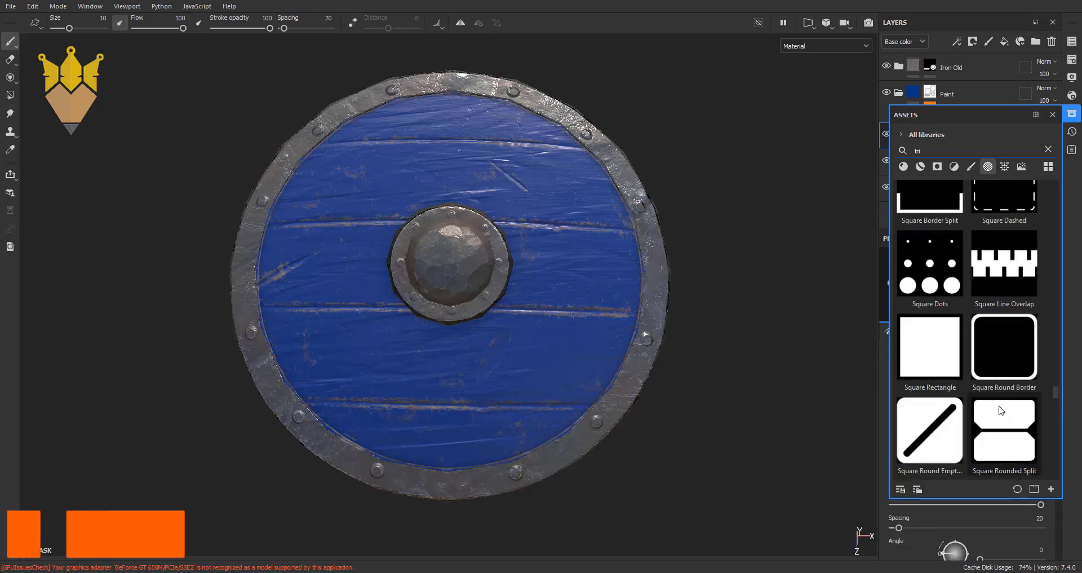
{"action": "scroll", "coordinate": [1001, 410], "scroll_direction": "down", "scroll_amount": 3}
{"action": "scroll", "coordinate": [1001, 410], "scroll_direction": "down", "scroll_amount": 3}
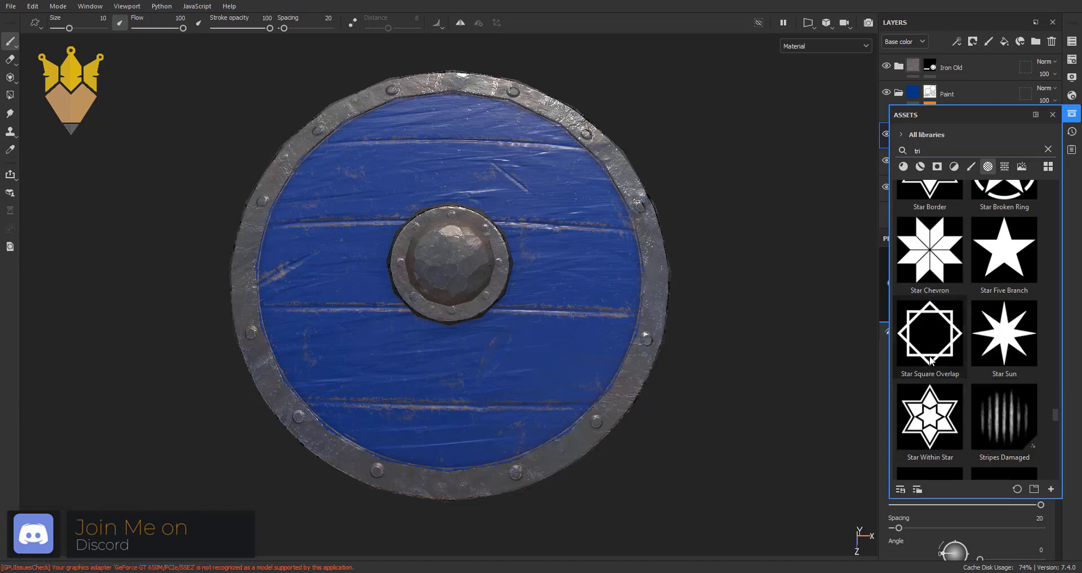
{"action": "scroll", "coordinate": [1021, 413], "scroll_direction": "down", "scroll_amount": 3}
{"action": "scroll", "coordinate": [1022, 412], "scroll_direction": "down", "scroll_amount": 3}
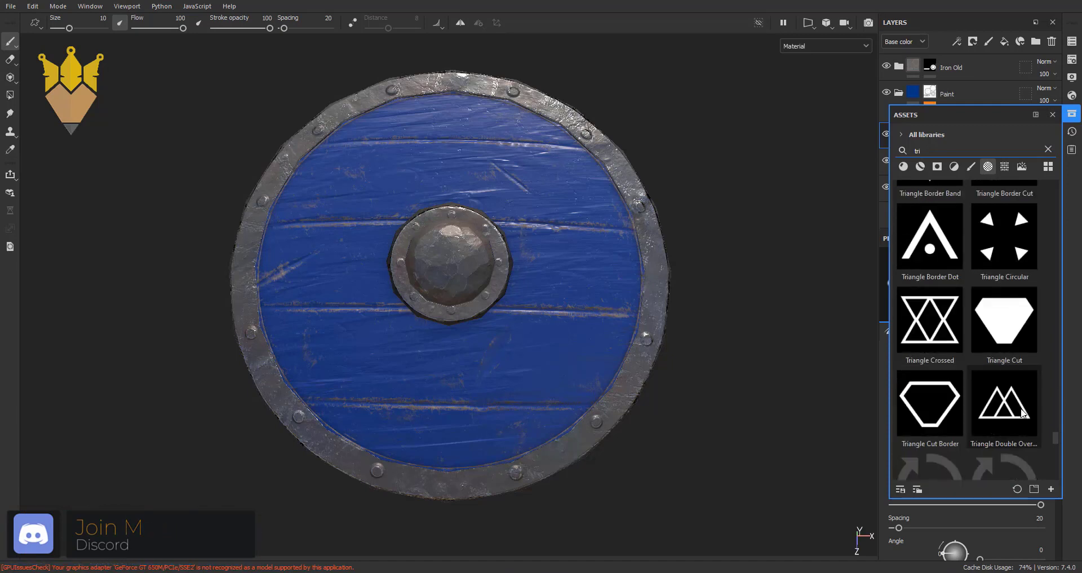
{"action": "scroll", "coordinate": [1022, 413], "scroll_direction": "down", "scroll_amount": 3}
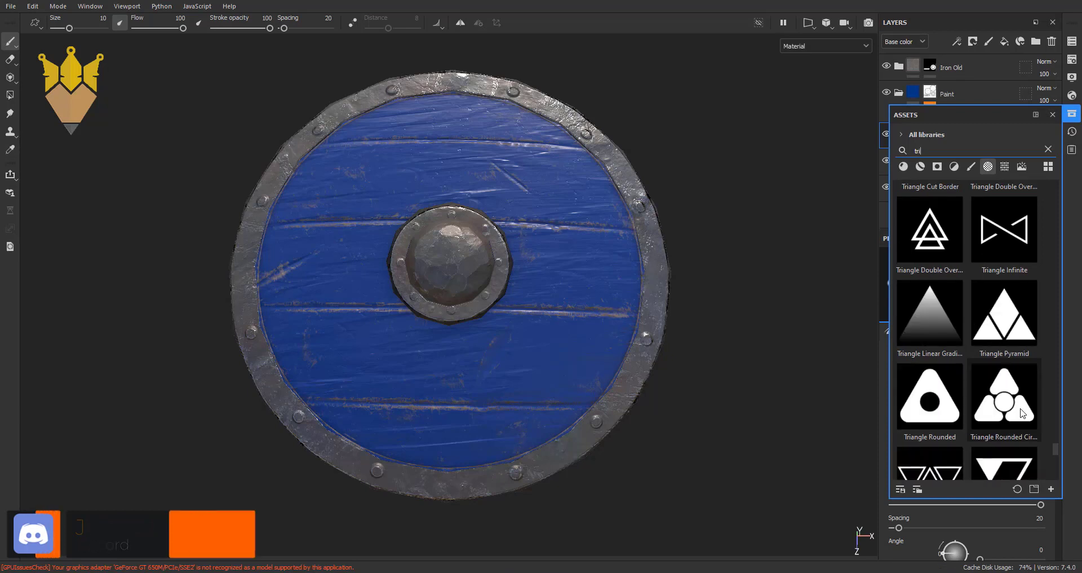
{"action": "scroll", "coordinate": [1022, 411], "scroll_direction": "down", "scroll_amount": 3}
{"action": "scroll", "coordinate": [1022, 413], "scroll_direction": "down", "scroll_amount": 3}
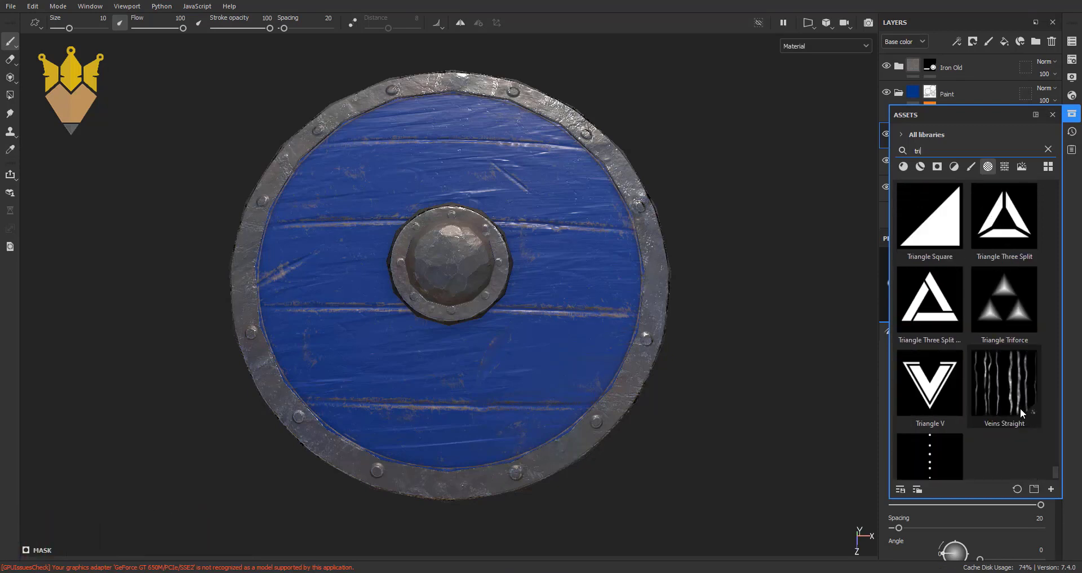
{"action": "scroll", "coordinate": [1021, 412], "scroll_direction": "up", "scroll_amount": 5}
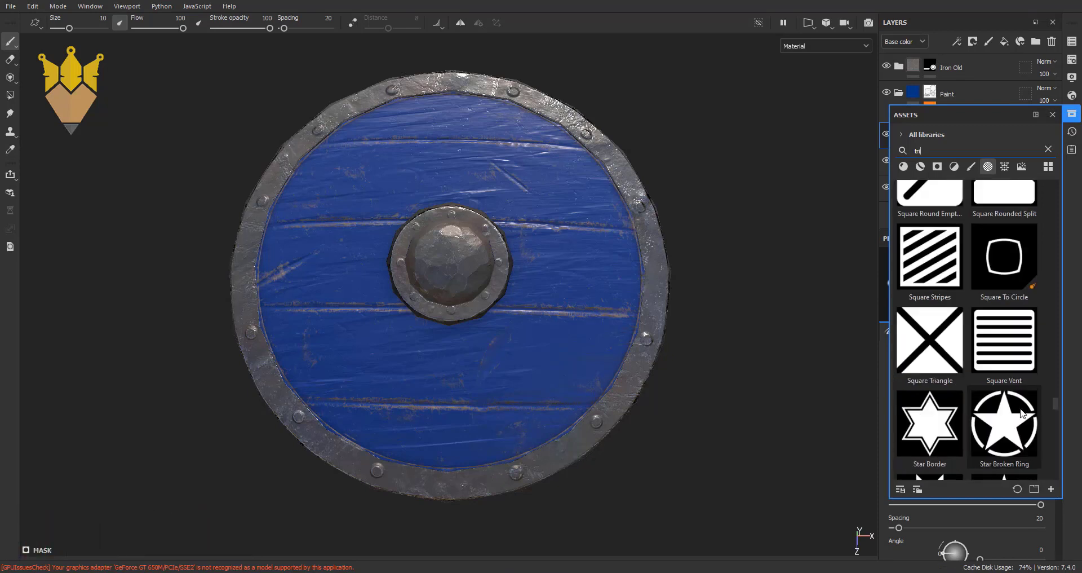
{"action": "scroll", "coordinate": [1021, 412], "scroll_direction": "up", "scroll_amount": 5}
{"action": "scroll", "coordinate": [1021, 413], "scroll_direction": "up", "scroll_amount": 5}
{"action": "scroll", "coordinate": [1022, 412], "scroll_direction": "up", "scroll_amount": 3}
{"action": "scroll", "coordinate": [1021, 408], "scroll_direction": "up", "scroll_amount": 3}
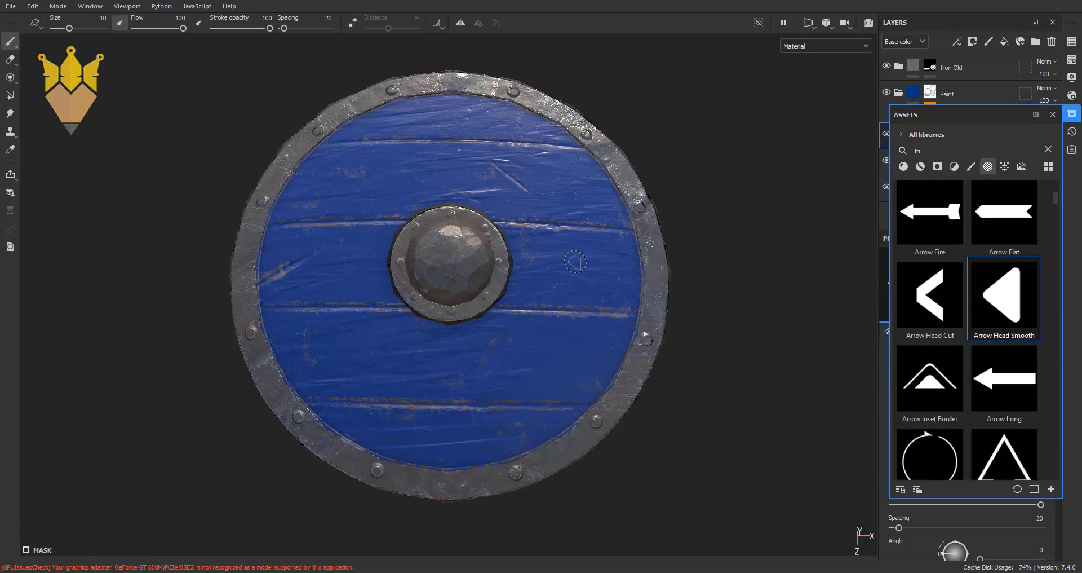
- Close the asset library, then enlarge the triangle stamp and rotate it around the boss
{"action": "left_click", "coordinate": [1052, 115]}
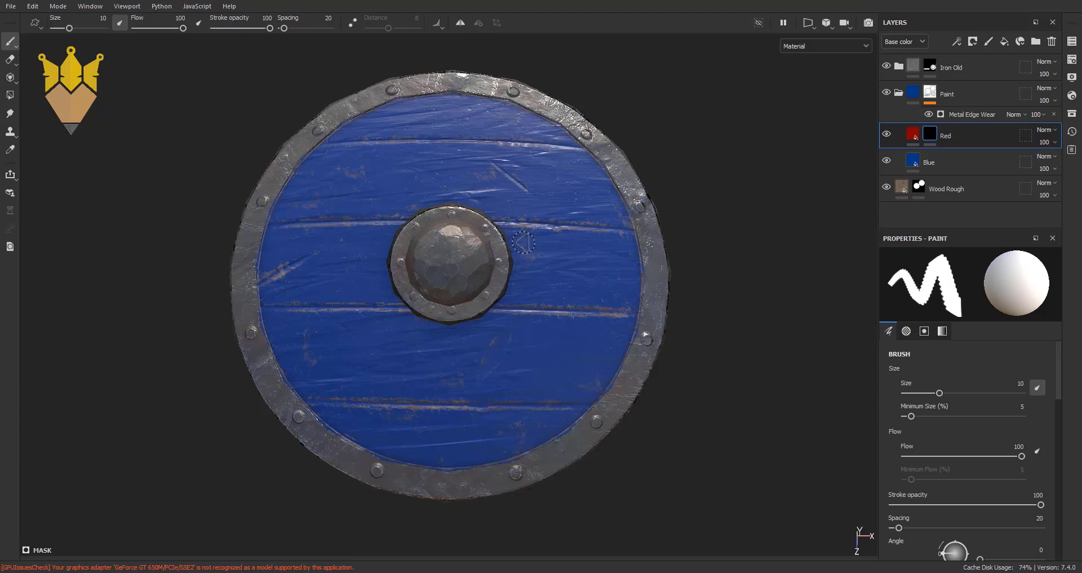
{"action": "right_click_drag", "start_coordinate": [516, 284], "coordinate": [515, 289], "text": "ctrl"}
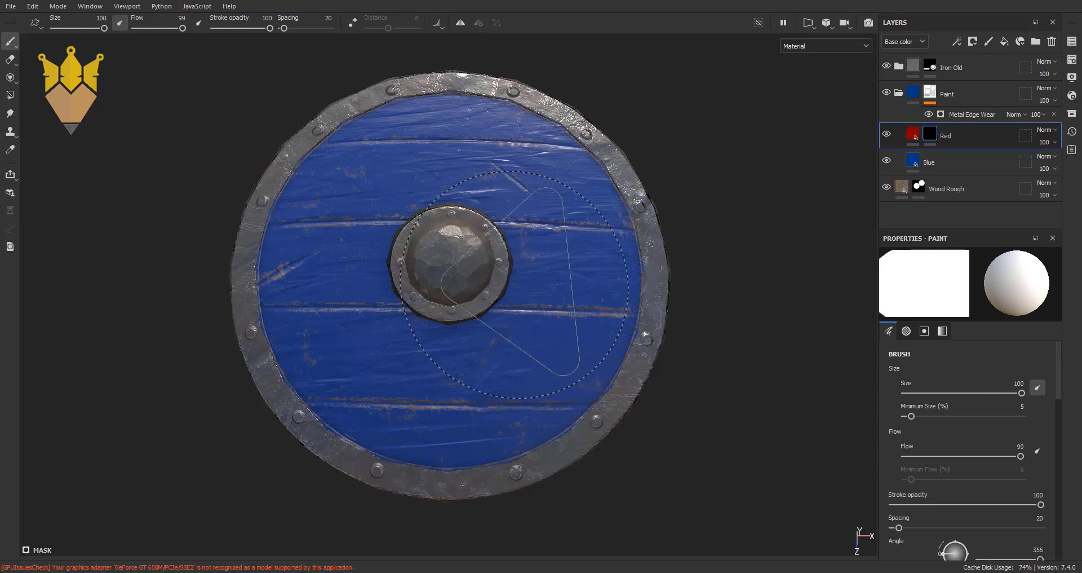
{"action": "left_click_drag", "start_coordinate": [572, 279], "coordinate": [572, 277], "text": "ctrl"}
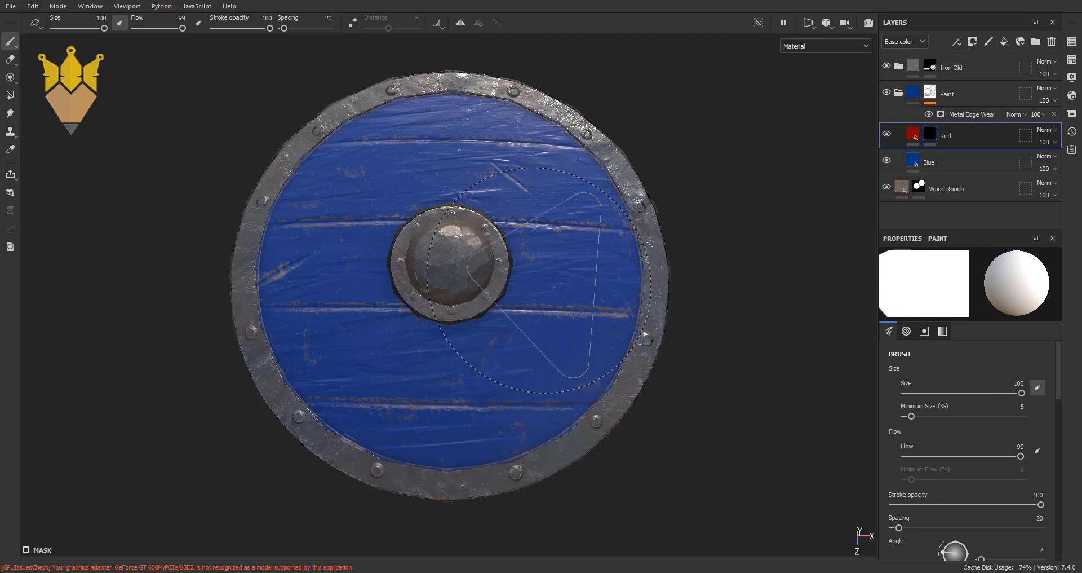
{"action": "right_click_drag", "start_coordinate": [648, 300], "coordinate": [648, 298], "text": "ctrl"}
- Set the brush alignment to Camera and the brush size to 100
{"action": "scroll", "coordinate": [993, 447], "scroll_direction": "down", "scroll_amount": 3}
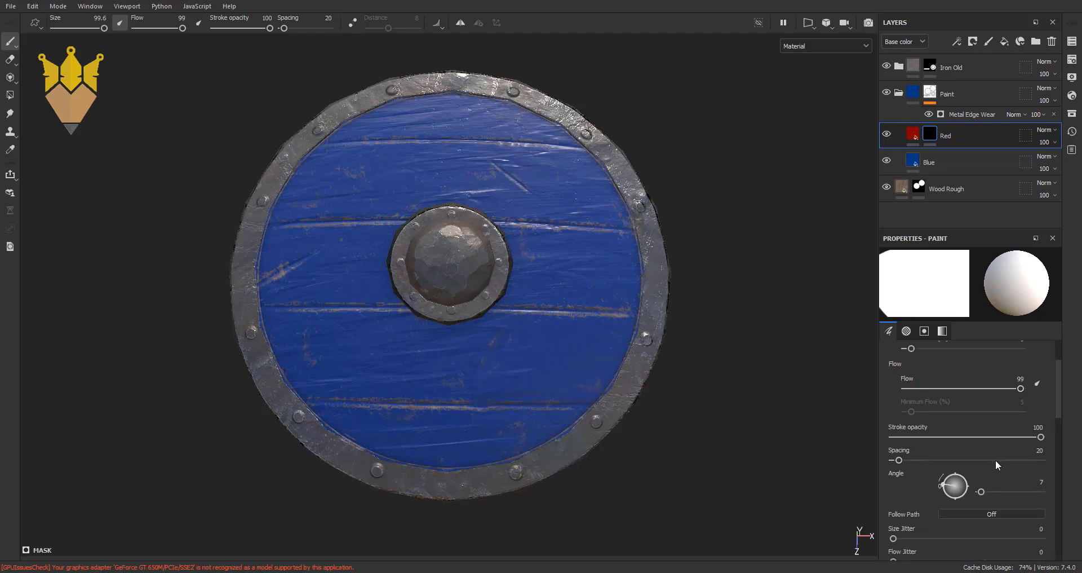
{"action": "scroll", "coordinate": [995, 458], "scroll_direction": "down", "scroll_amount": 1}
{"action": "scroll", "coordinate": [995, 459], "scroll_direction": "down", "scroll_amount": 2}
{"action": "scroll", "coordinate": [996, 464], "scroll_direction": "down", "scroll_amount": 1}
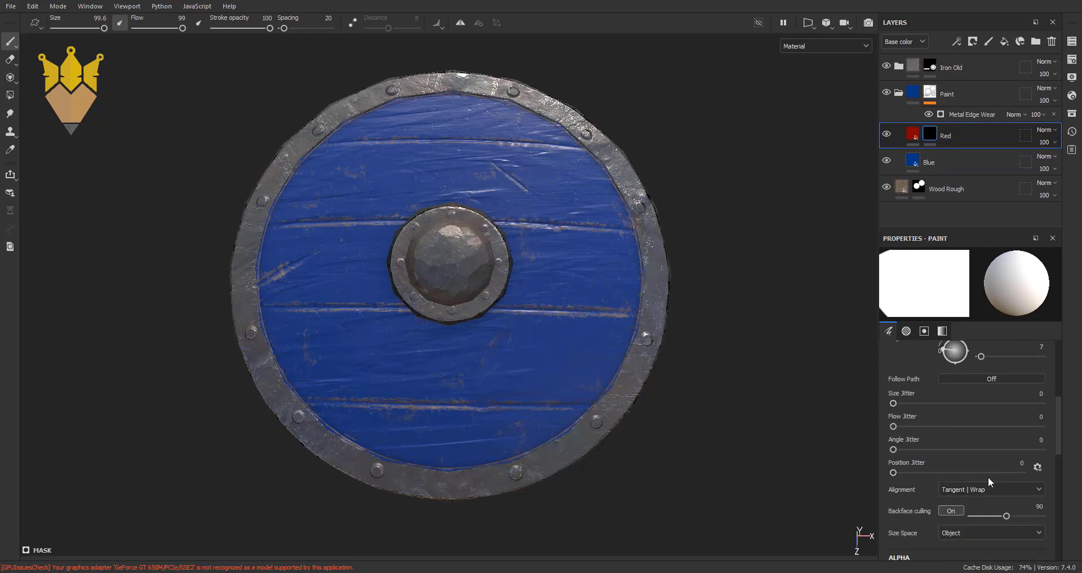
{"action": "left_click", "coordinate": [966, 458]}
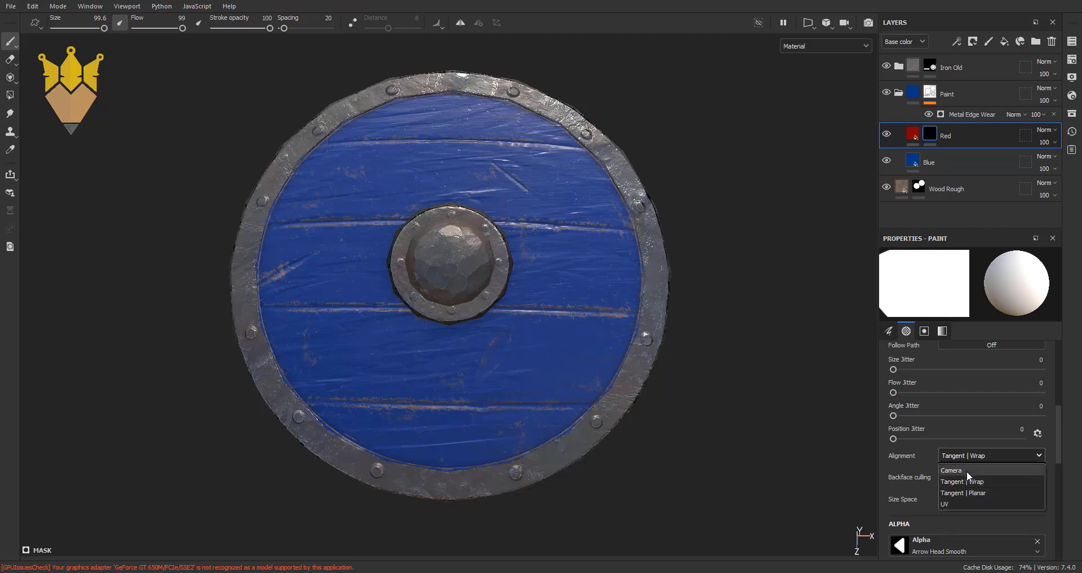
{"action": "left_click", "coordinate": [966, 472]}
{"action": "key", "text": "bracketright"}
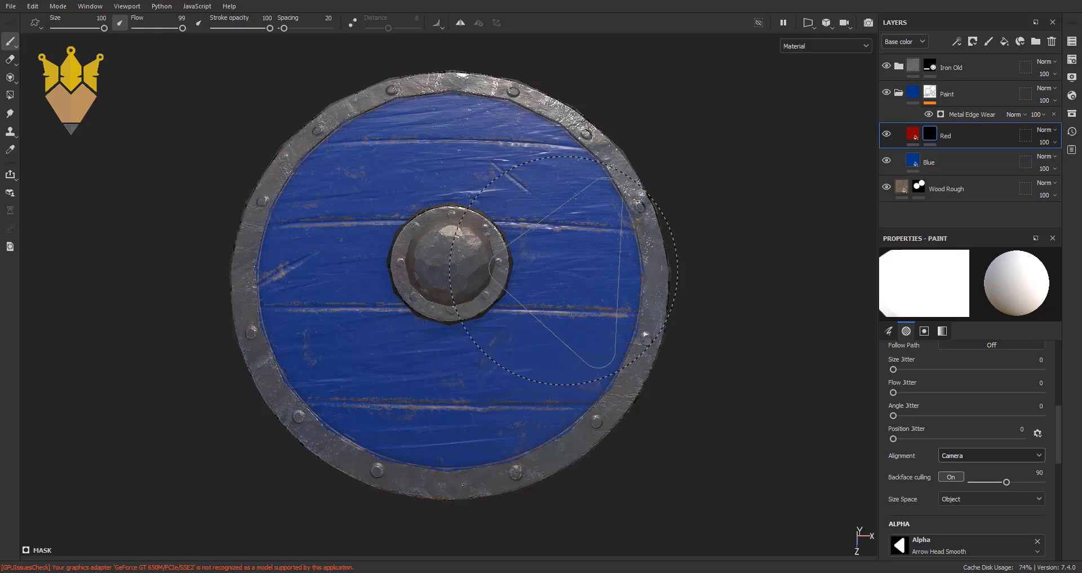
{"action": "scroll", "coordinate": [1026, 446], "scroll_direction": "down", "scroll_amount": 3}
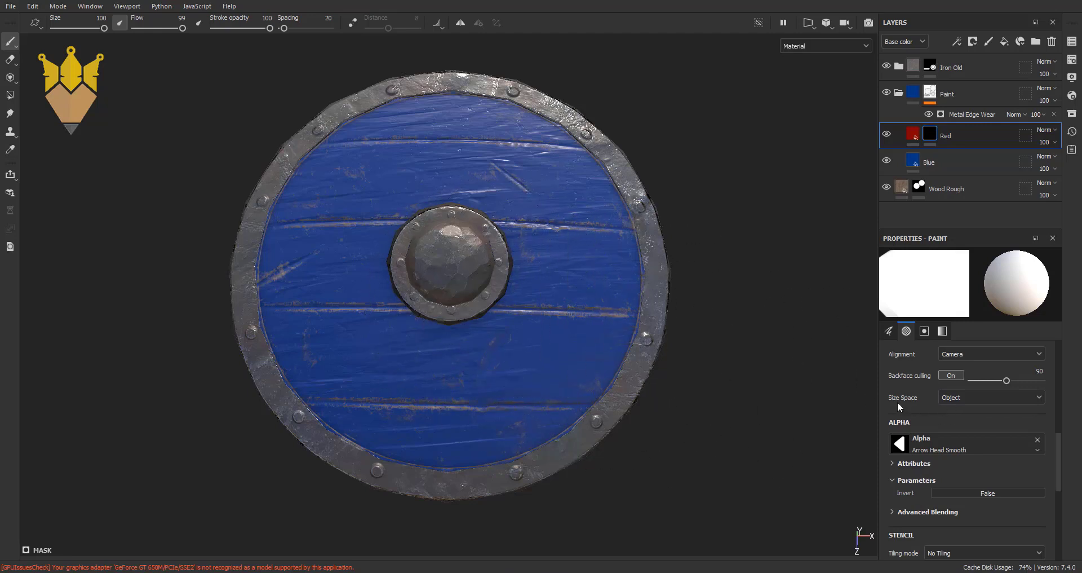
- Switch the brush Size Space to Viewport and resize the brush to about 84
{"action": "left_click", "coordinate": [957, 398]}
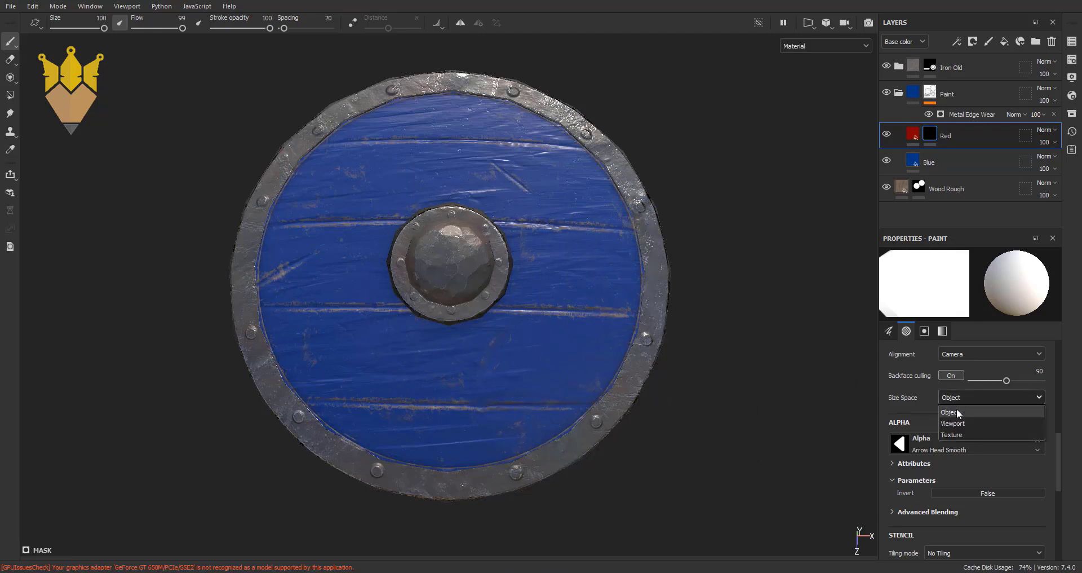
{"action": "left_click", "coordinate": [955, 424]}
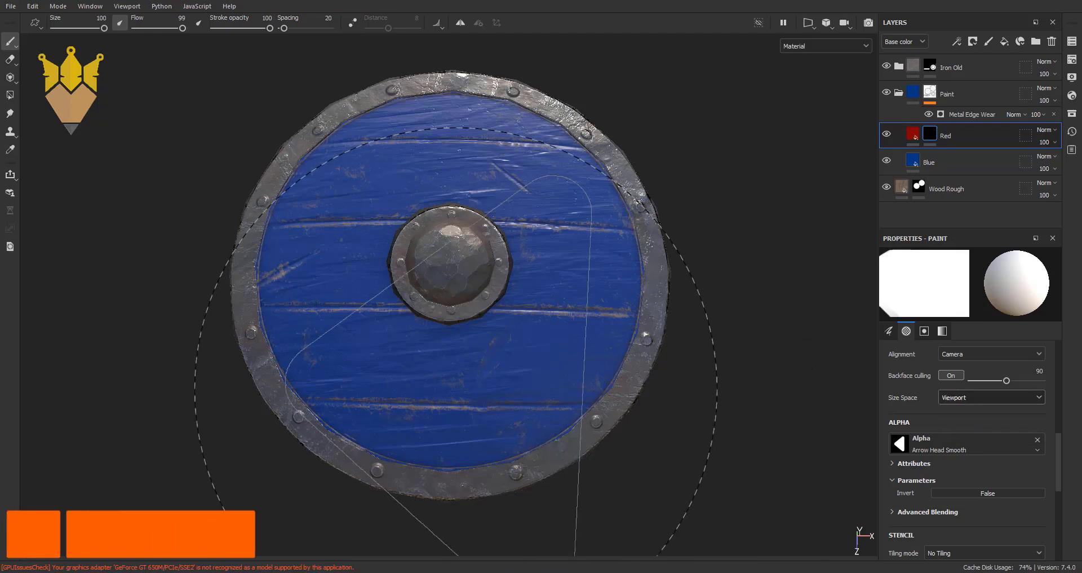
{"action": "right_click_drag", "start_coordinate": [456, 389], "coordinate": [486, 293], "text": "ctrl"}
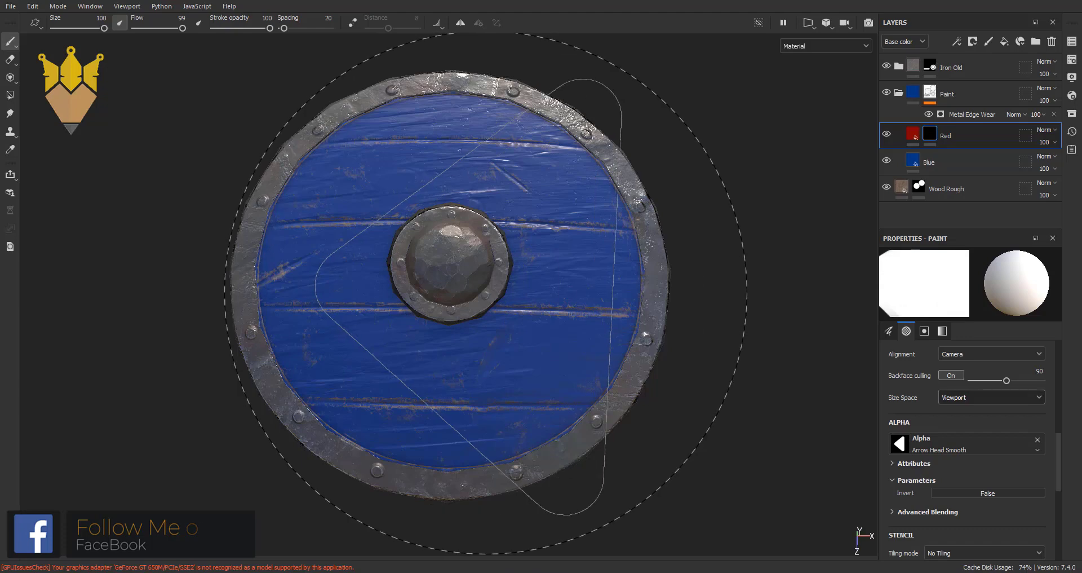
{"action": "mouse_move", "coordinate": [486, 293]}
{"action": "right_mouse_down", "text": "ctrl"}
{"action": "mouse_move", "coordinate": [514, 276]}
{"action": "mouse_move", "coordinate": [673, 339]}
{"action": "right_mouse_up", "text": "ctrl"}
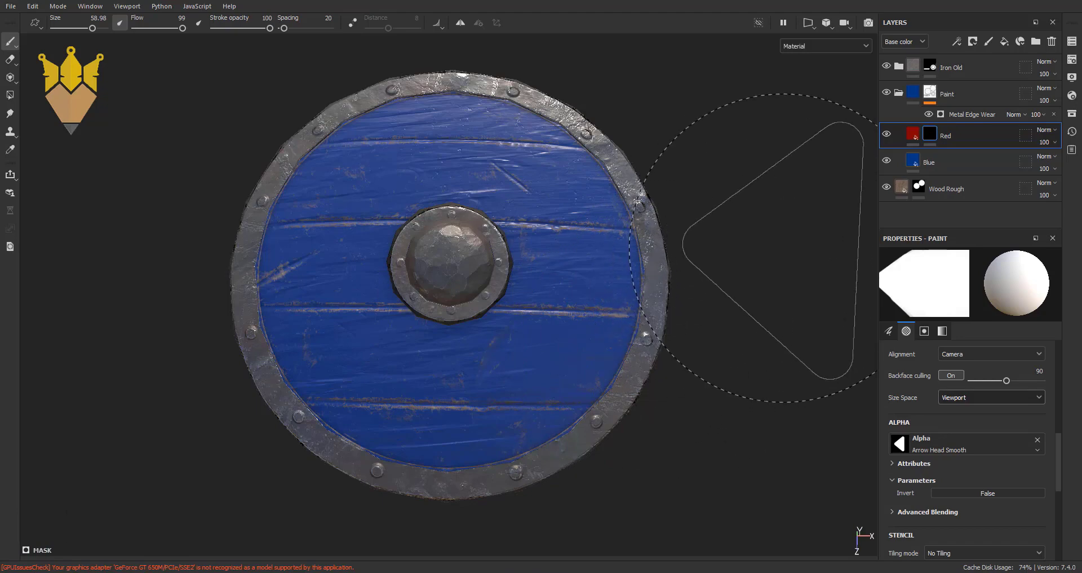
- Reframe the shield, grow the brush to about 74, and stamp red wedges on the right and left
{"action": "mouse_move", "coordinate": [781, 248]}
{"action": "left_mouse_down", "text": "alt"}
{"action": "mouse_move", "coordinate": [776, 273]}
{"action": "mouse_move", "coordinate": [754, 242]}
{"action": "mouse_move", "coordinate": [781, 231]}
{"action": "mouse_move", "coordinate": [784, 269]}
{"action": "mouse_move", "coordinate": [743, 215]}
{"action": "mouse_move", "coordinate": [754, 237]}
{"action": "mouse_move", "coordinate": [744, 263]}
{"action": "mouse_move", "coordinate": [725, 270]}
{"action": "mouse_move", "coordinate": [761, 279]}
{"action": "left_mouse_up", "text": "alt"}
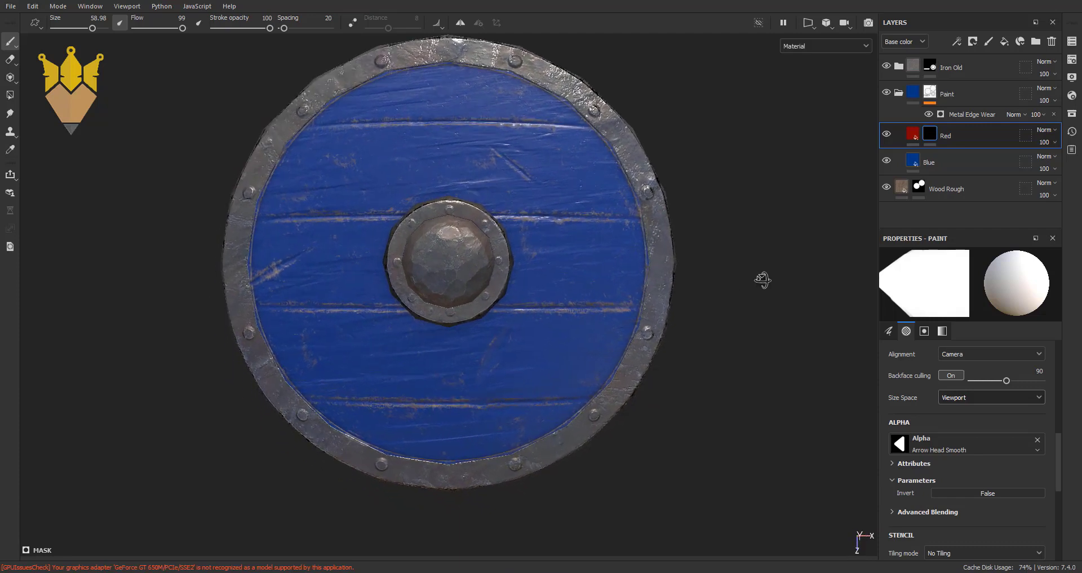
{"action": "mouse_move", "coordinate": [526, 331]}
{"action": "right_mouse_down", "text": "alt"}
{"action": "mouse_move", "coordinate": [509, 334]}
{"action": "mouse_move", "coordinate": [553, 339]}
{"action": "right_mouse_up", "text": "alt"}
{"action": "mouse_move", "coordinate": [519, 317]}
{"action": "right_mouse_down", "text": "ctrl"}
{"action": "mouse_move", "coordinate": [540, 275]}
{"action": "mouse_move", "coordinate": [560, 286]}
{"action": "right_mouse_up", "text": "ctrl"}
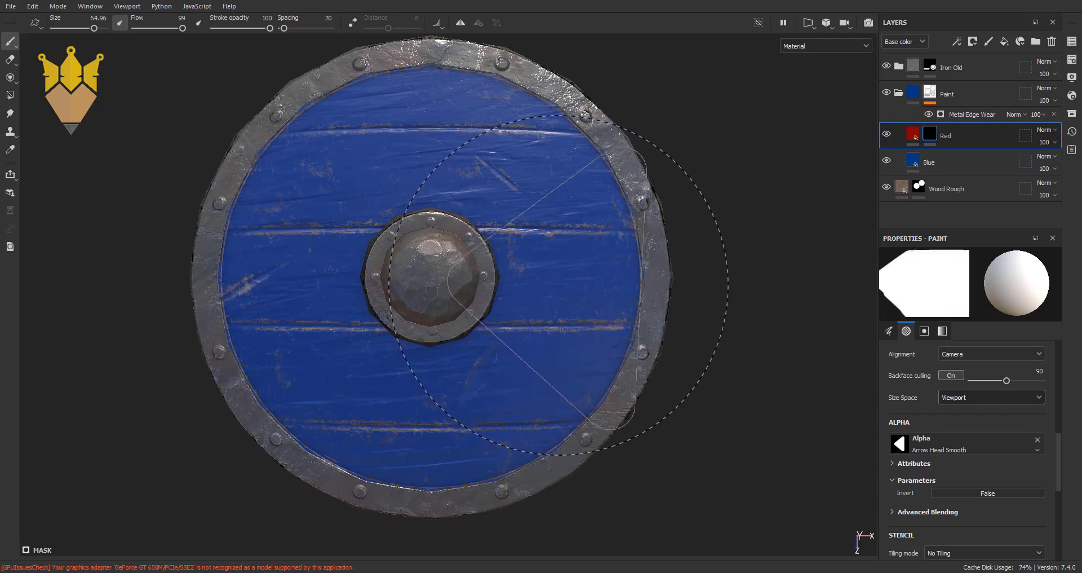
{"action": "right_click_drag", "start_coordinate": [560, 287], "coordinate": [548, 251], "text": "ctrl"}
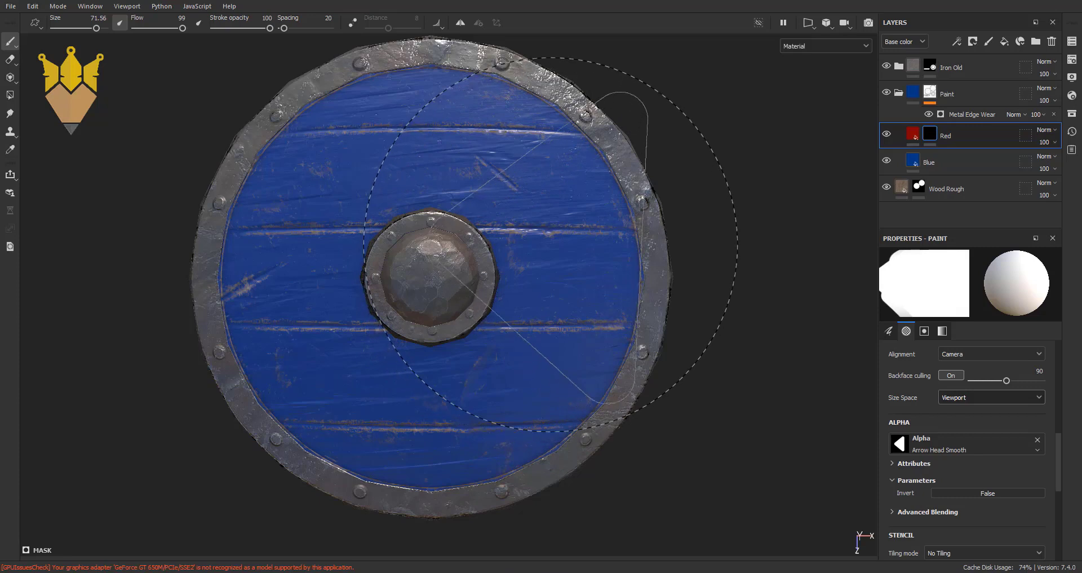
{"action": "right_click_drag", "start_coordinate": [548, 281], "coordinate": [550, 280], "text": "ctrl"}
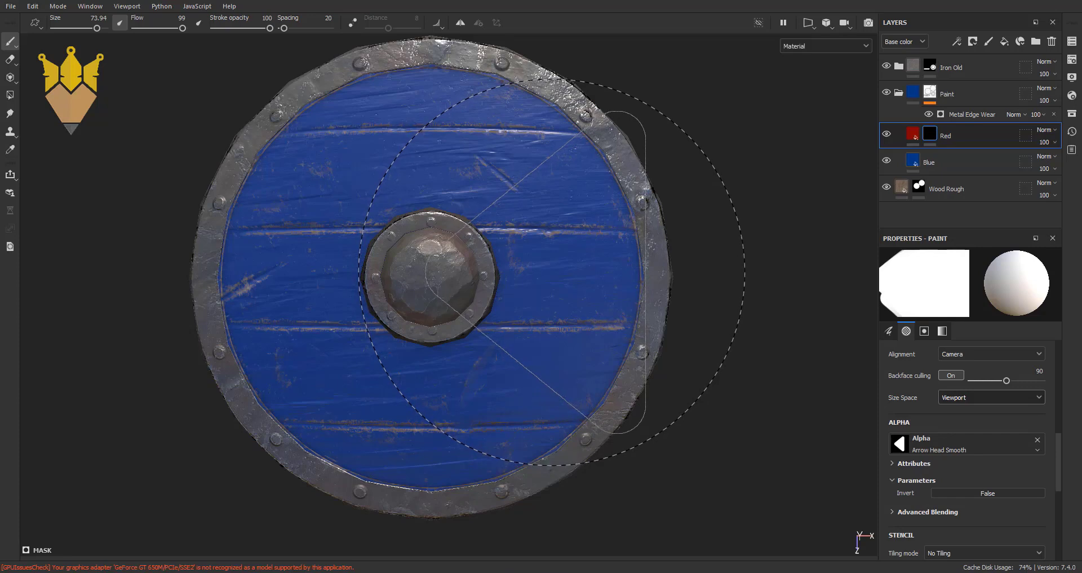
{"action": "left_click_drag", "start_coordinate": [552, 272], "coordinate": [612, 346]}
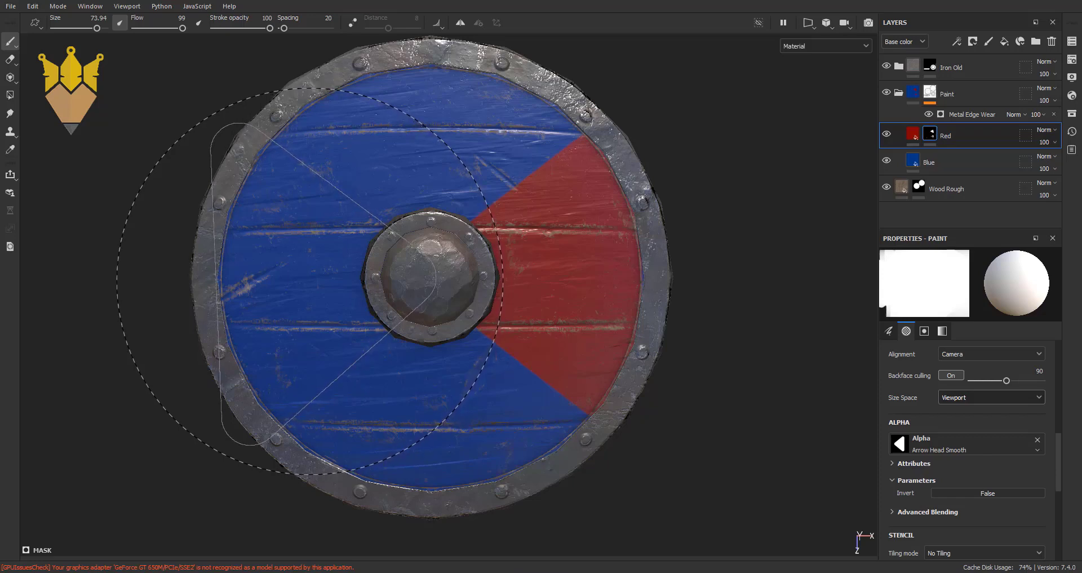
{"action": "left_click", "coordinate": [307, 280]}
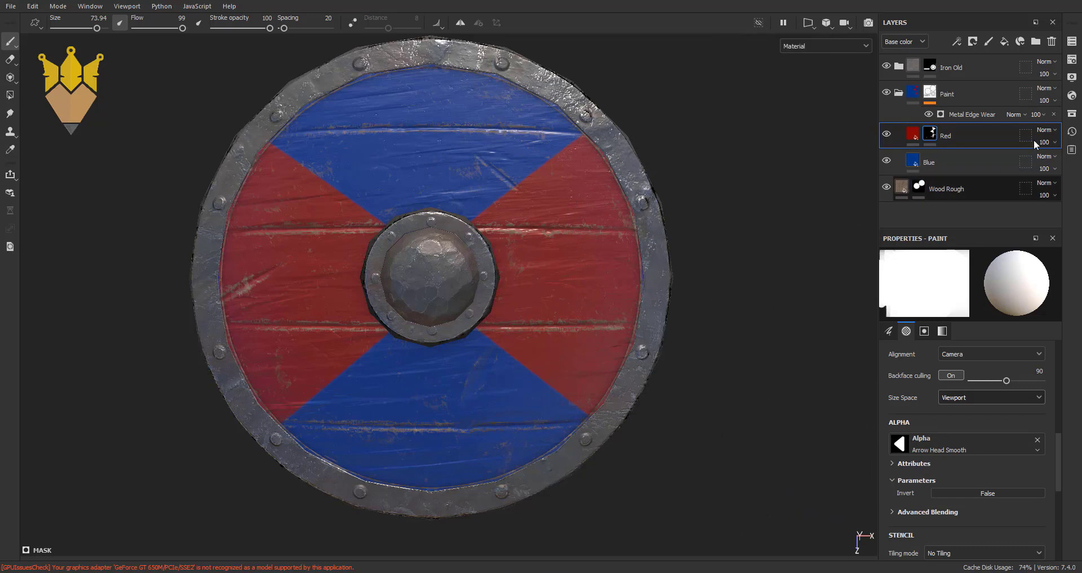
- Filter the asset library to brushes and choose the Basic Soft brush
{"action": "left_click", "coordinate": [1072, 114]}
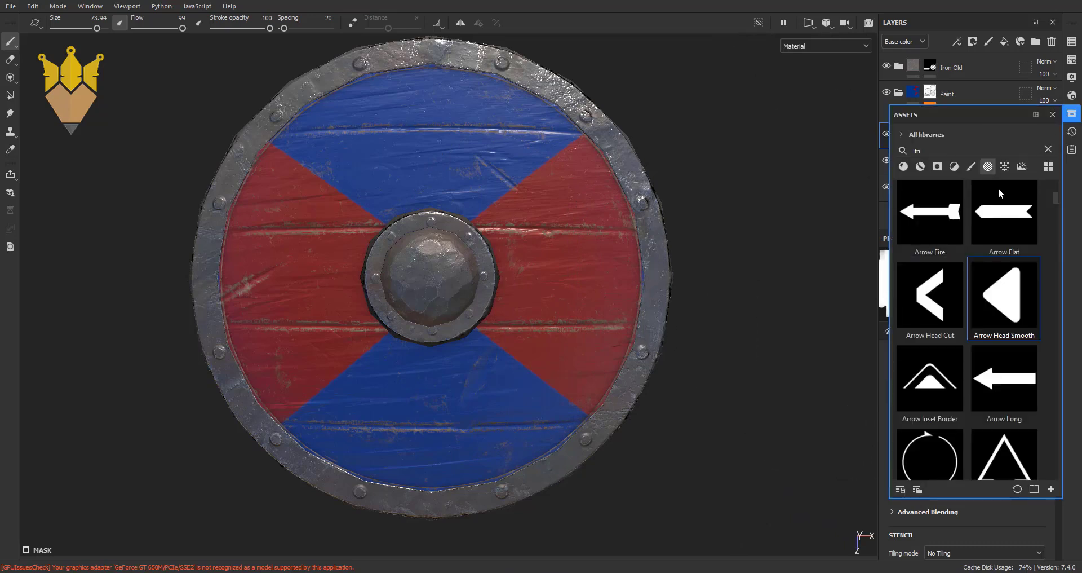
{"action": "left_click", "coordinate": [1048, 150]}
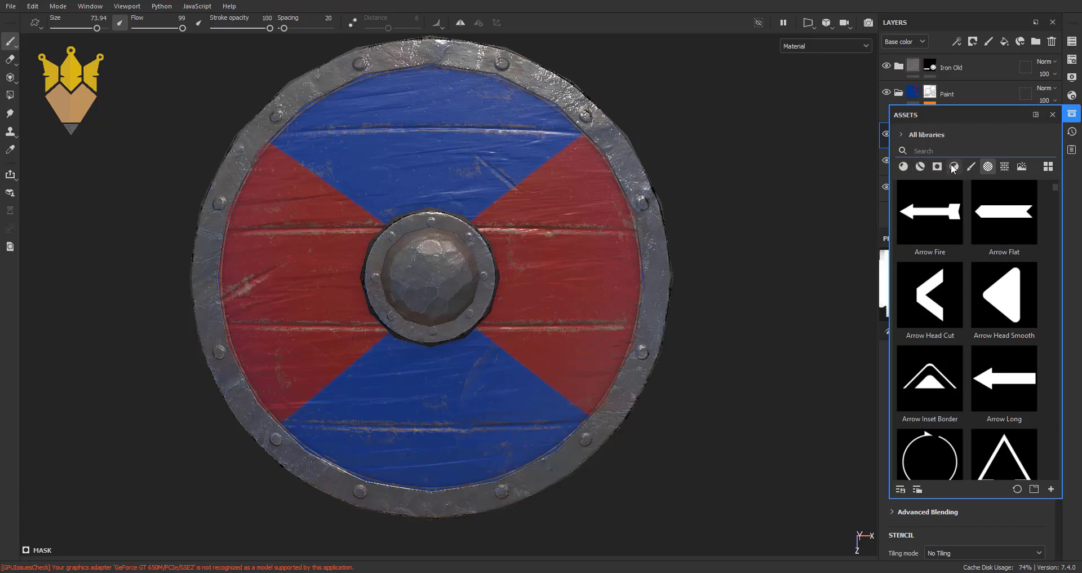
{"action": "left_click", "coordinate": [972, 167]}
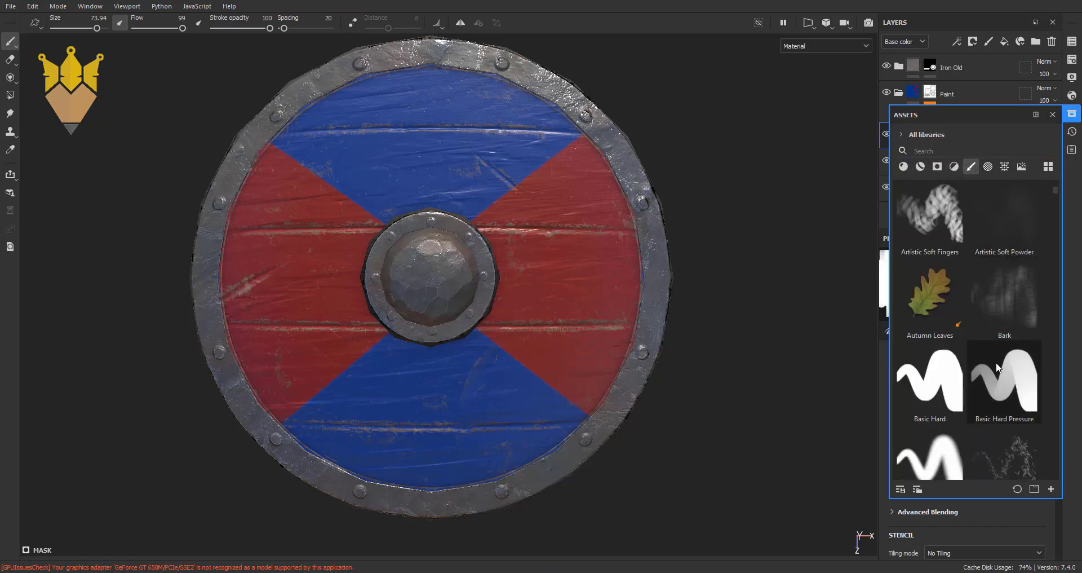
{"action": "left_click", "coordinate": [966, 434]}
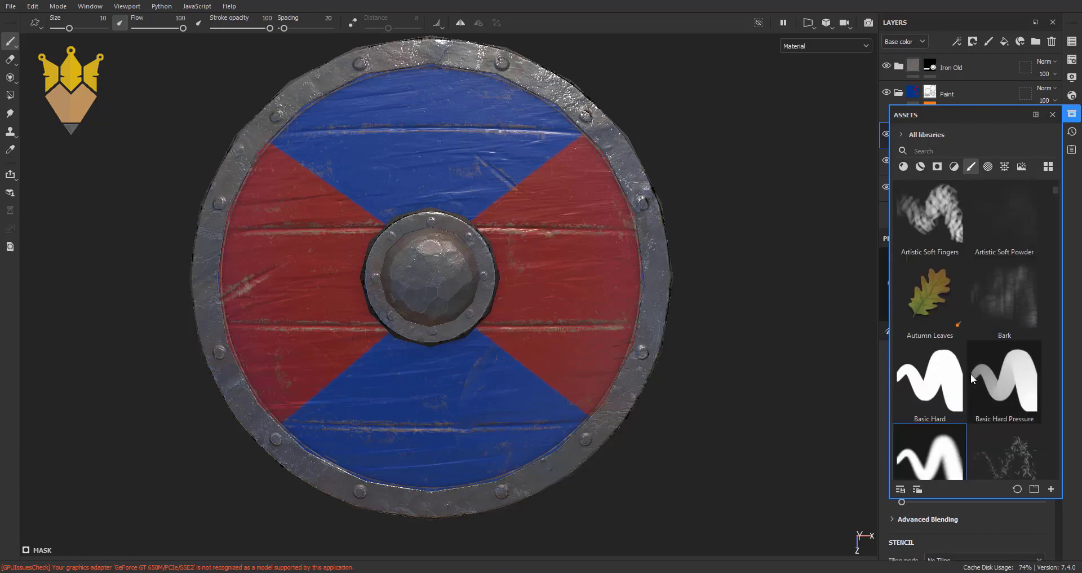
{"action": "scroll", "coordinate": [971, 373], "scroll_direction": "down", "scroll_amount": 3}
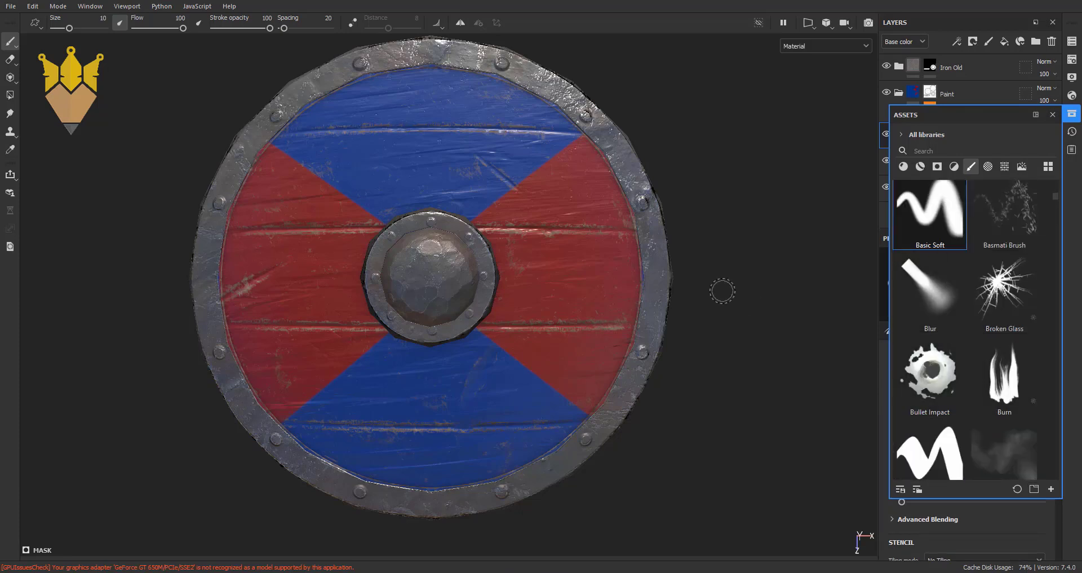
{"action": "left_click", "coordinate": [1052, 114]}
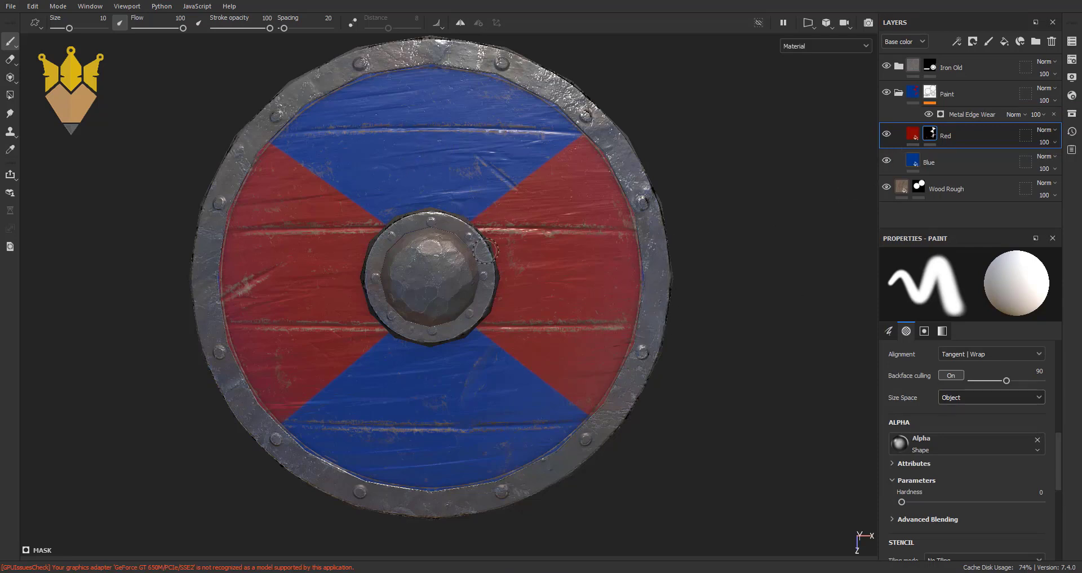
- Zoom in and angle the shield view, then collapse and select the Paint folder
{"action": "right_click_drag", "start_coordinate": [507, 379], "coordinate": [564, 283], "text": "shift"}
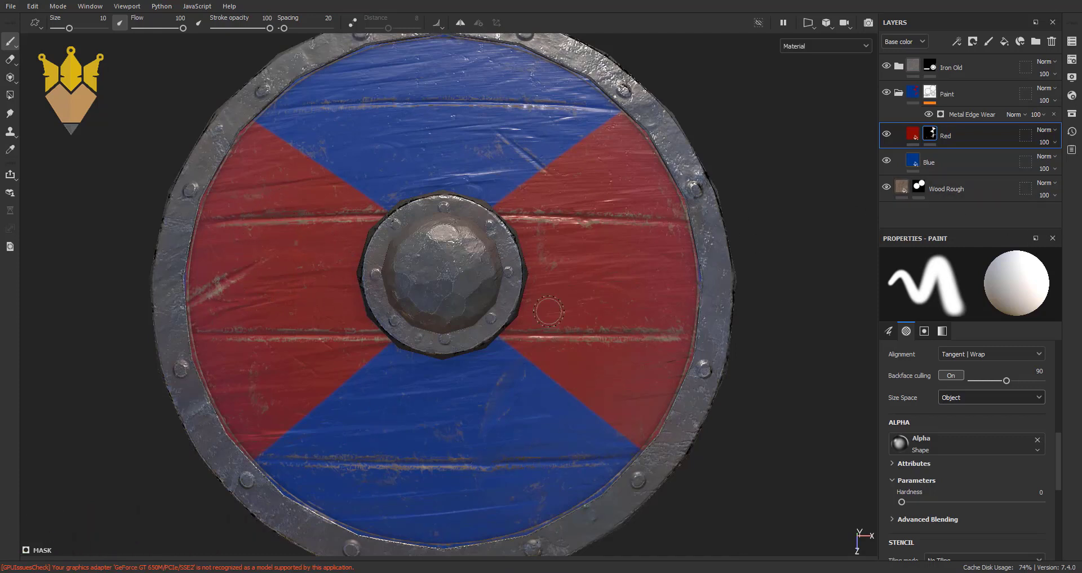
{"action": "left_click_drag", "start_coordinate": [565, 227], "coordinate": [653, 257], "text": "alt"}
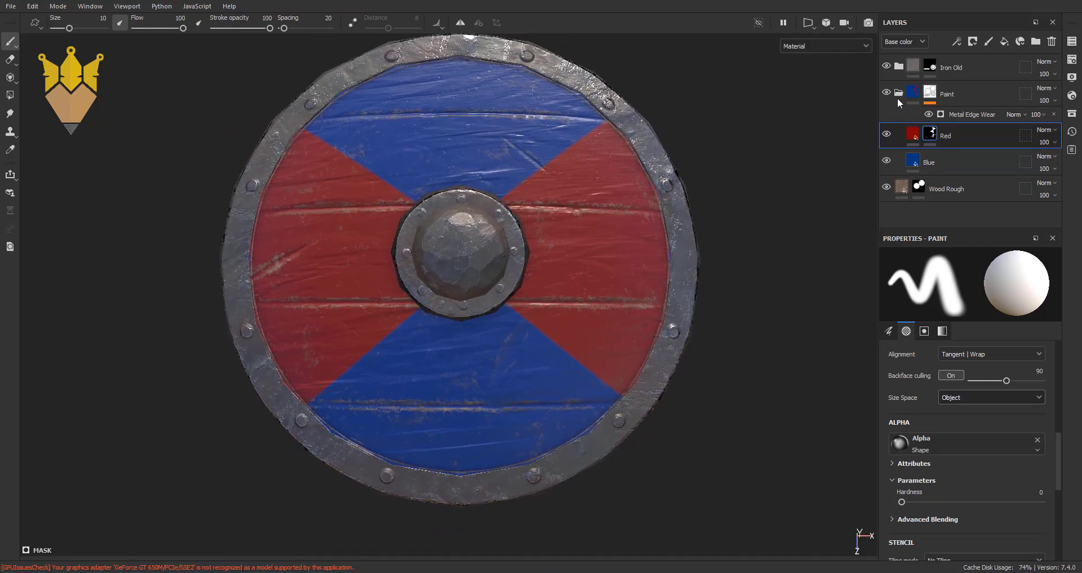
{"action": "left_click", "coordinate": [899, 94]}
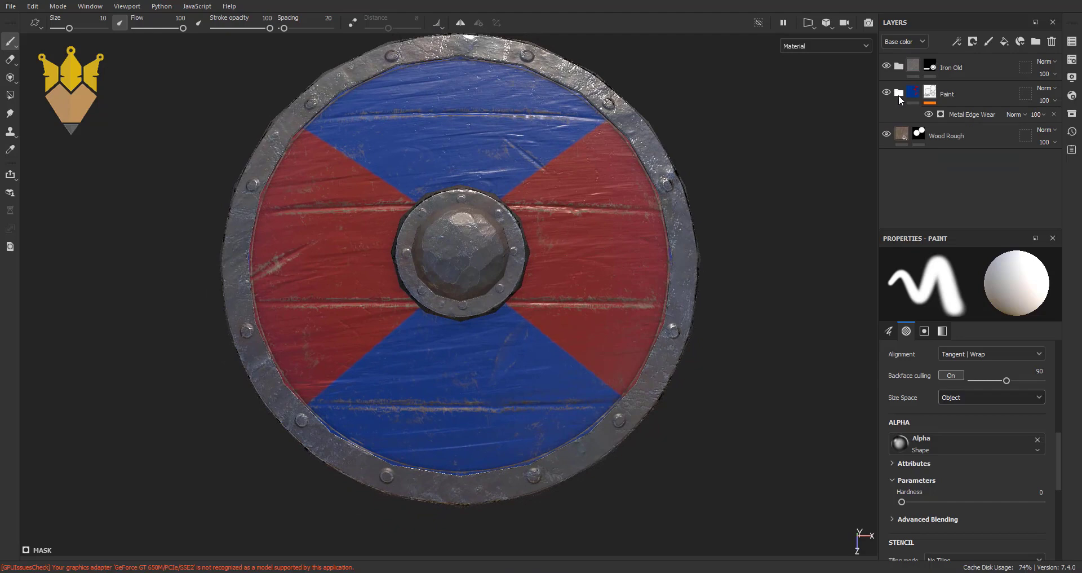
{"action": "left_click", "coordinate": [965, 93]}
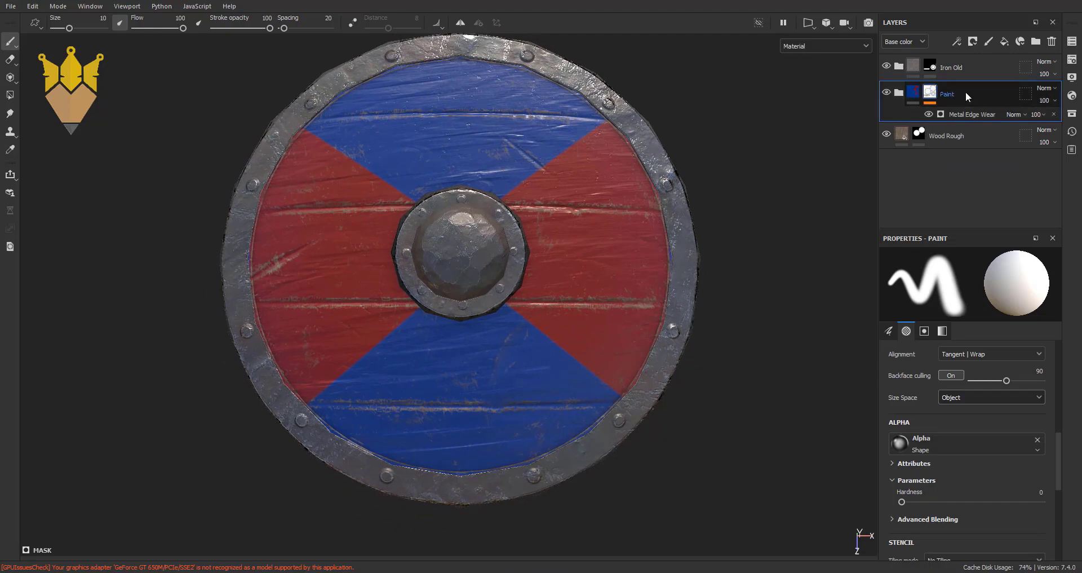
- Add a colour-only fill layer above Paint with a very dark red #300000 base colour
{"action": "left_click", "coordinate": [1003, 43]}
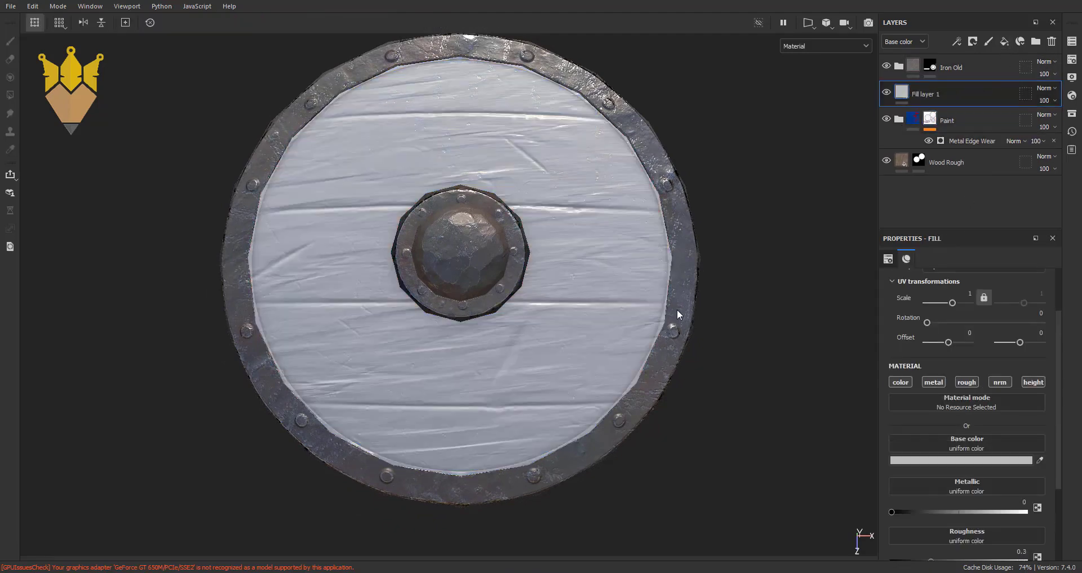
{"action": "left_click", "coordinate": [900, 383]}
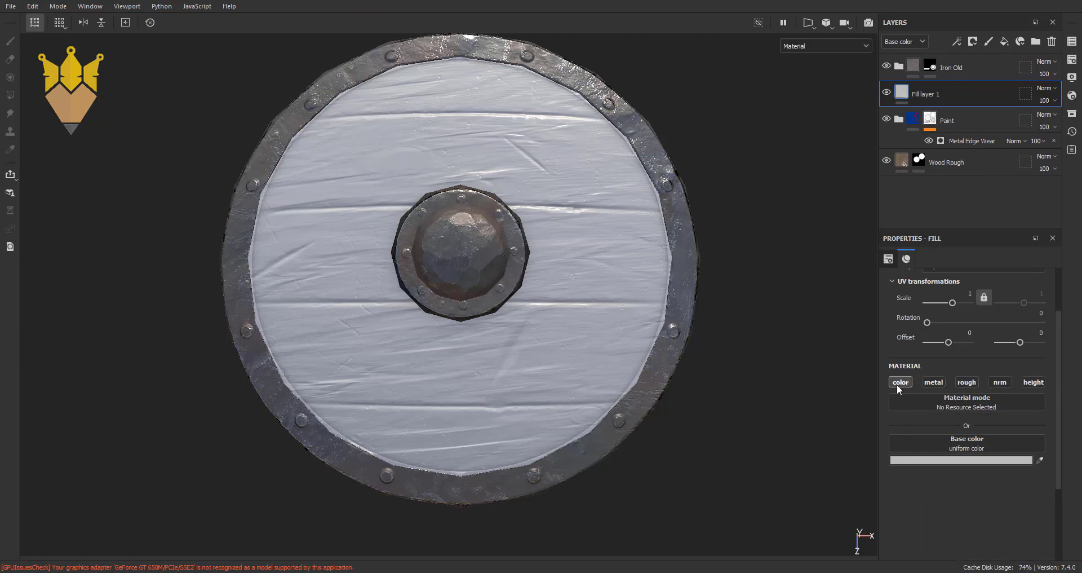
{"action": "left_click", "coordinate": [953, 462]}
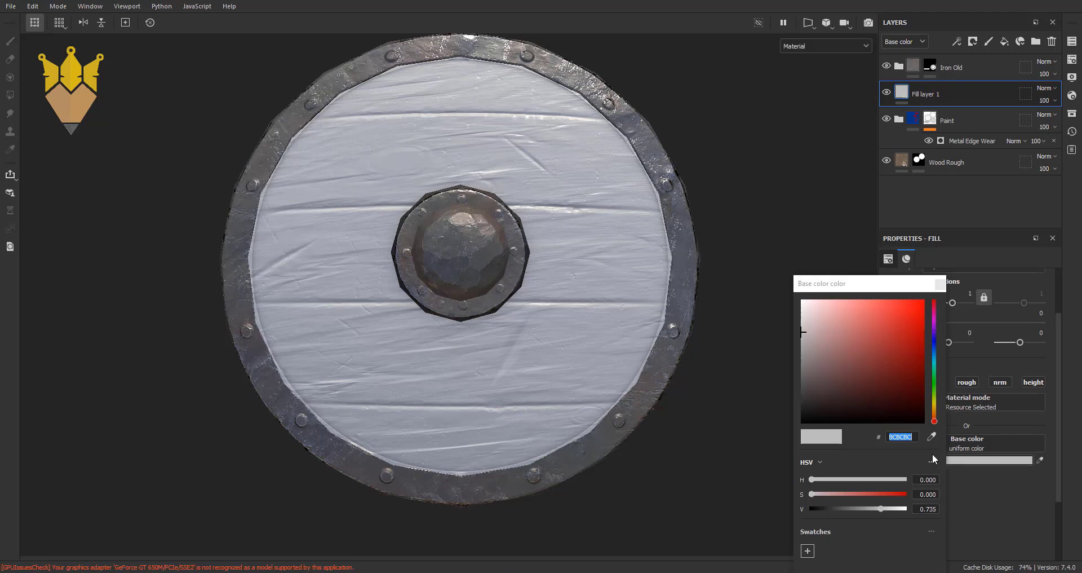
{"action": "left_click_drag", "start_coordinate": [914, 386], "coordinate": [925, 404]}
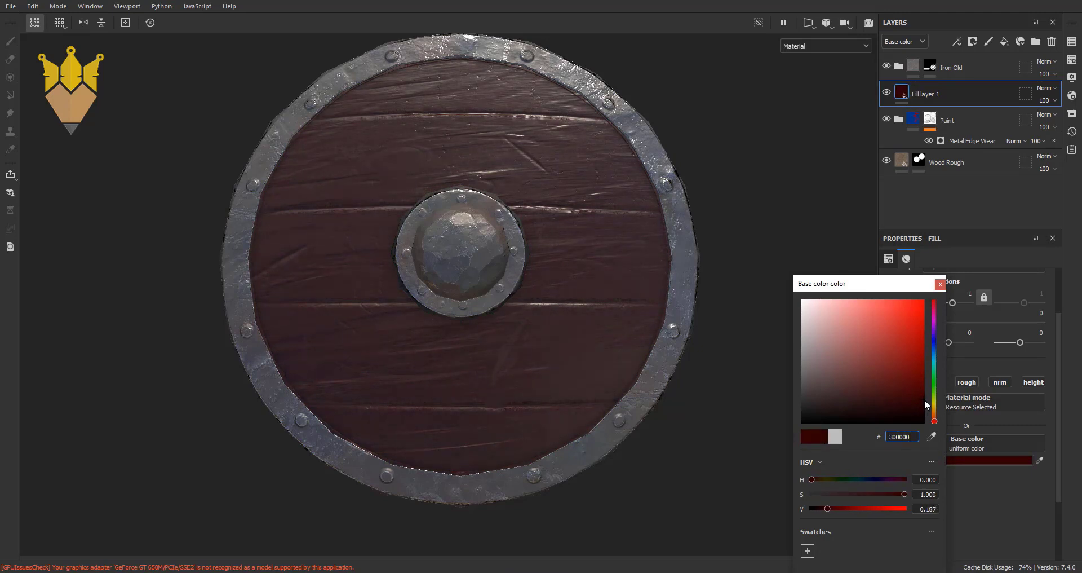
{"action": "left_click", "coordinate": [940, 284]}
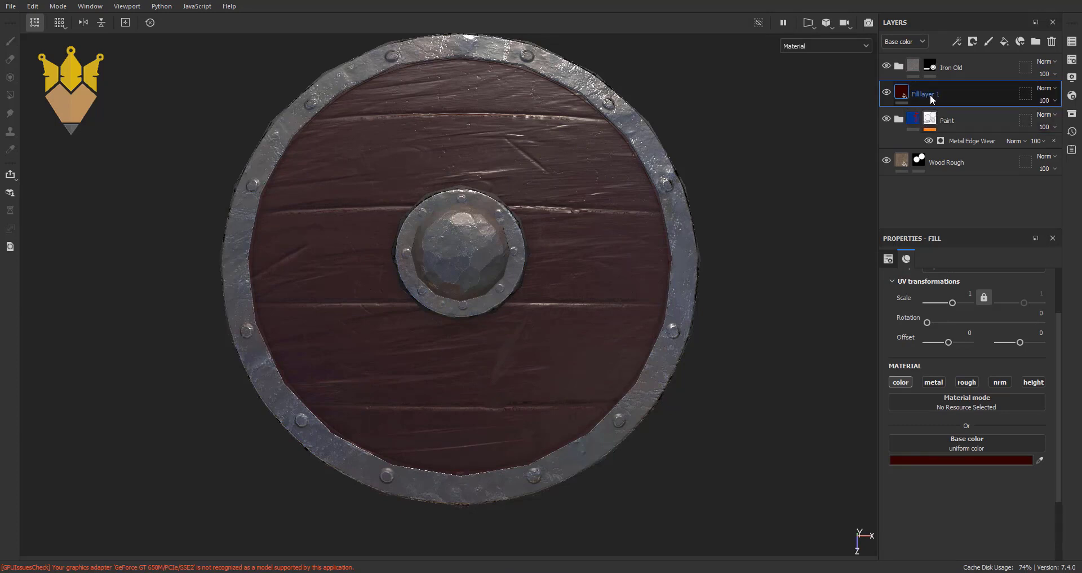
- Give Fill layer 1 a black mask with a Dirt generator at Dirt Level 0.75
{"action": "right_click", "coordinate": [921, 93]}
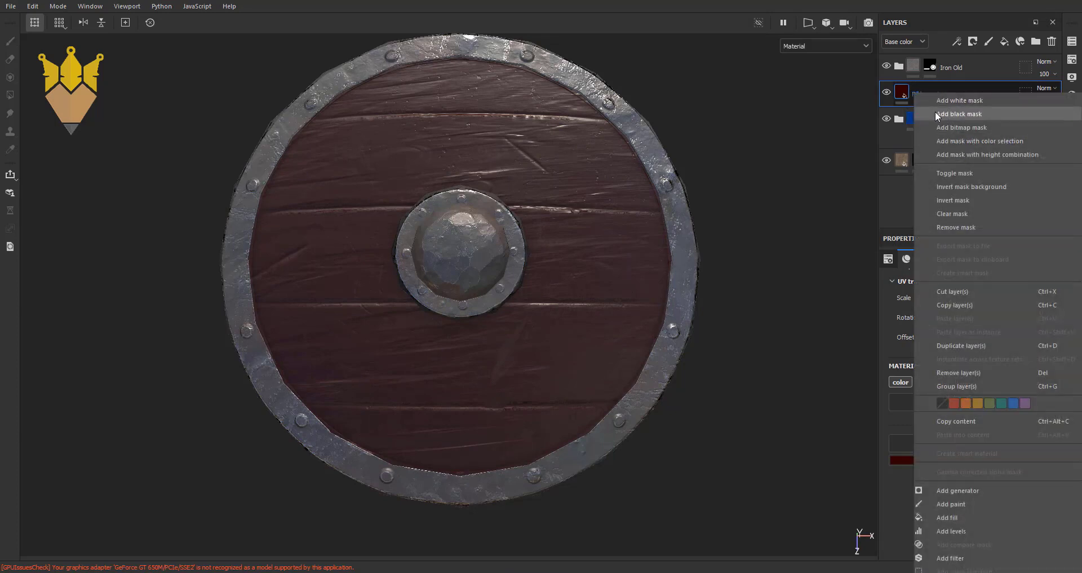
{"action": "left_click", "coordinate": [935, 112]}
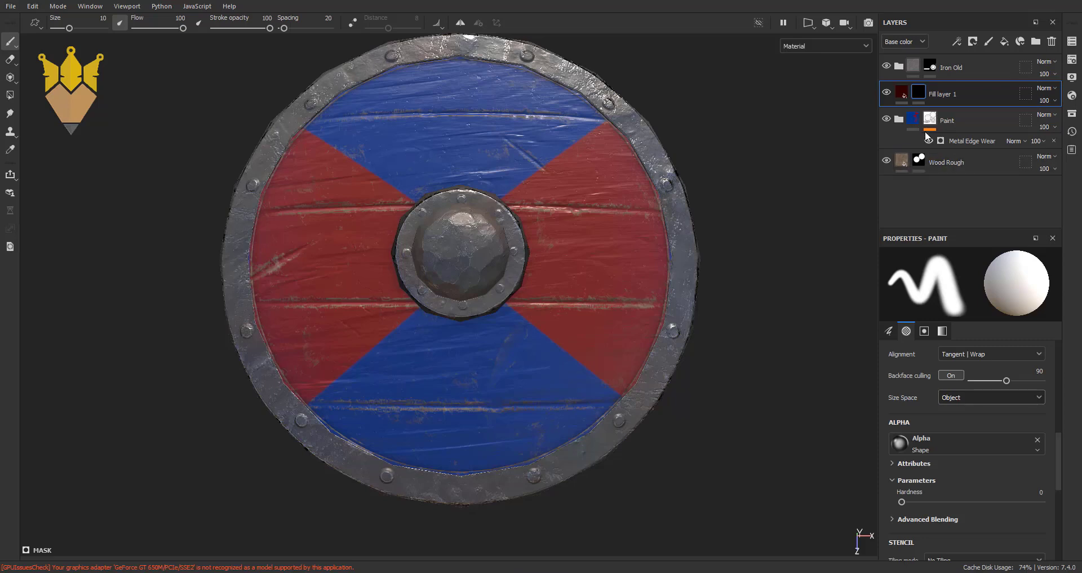
{"action": "right_click", "coordinate": [921, 89]}
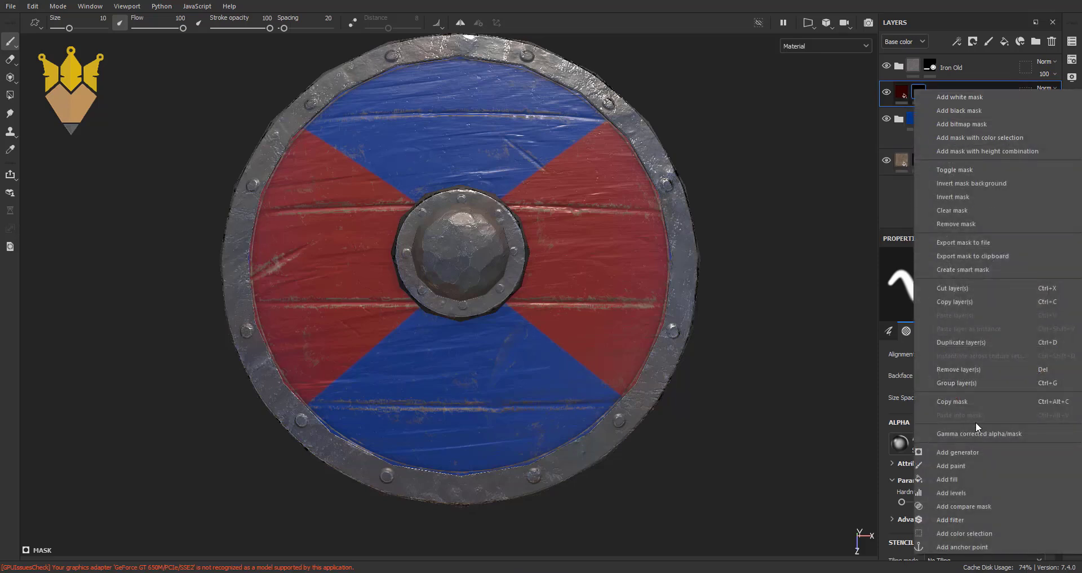
{"action": "left_click", "coordinate": [976, 452]}
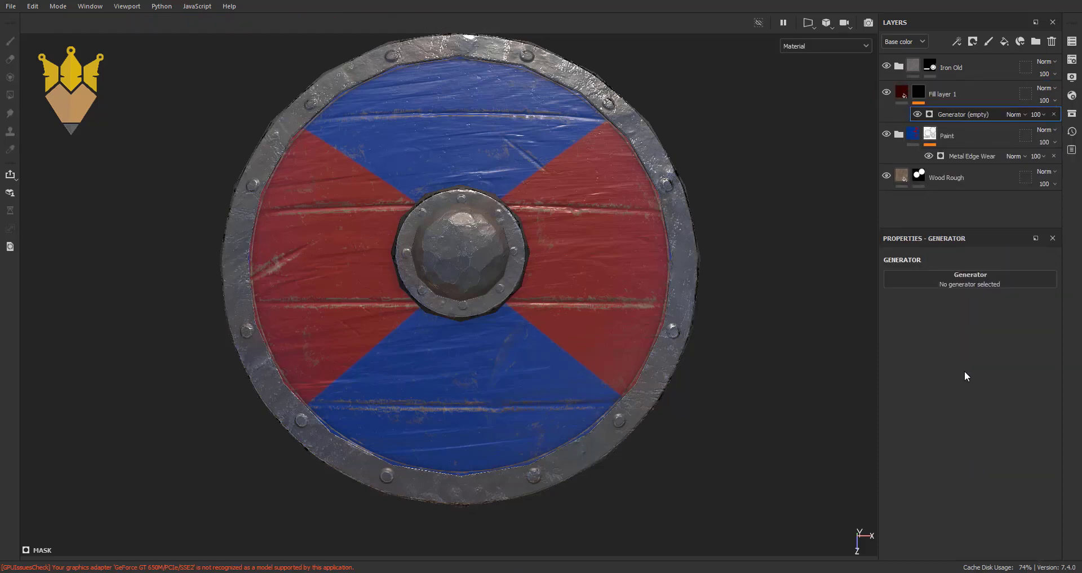
{"action": "left_click", "coordinate": [955, 282]}
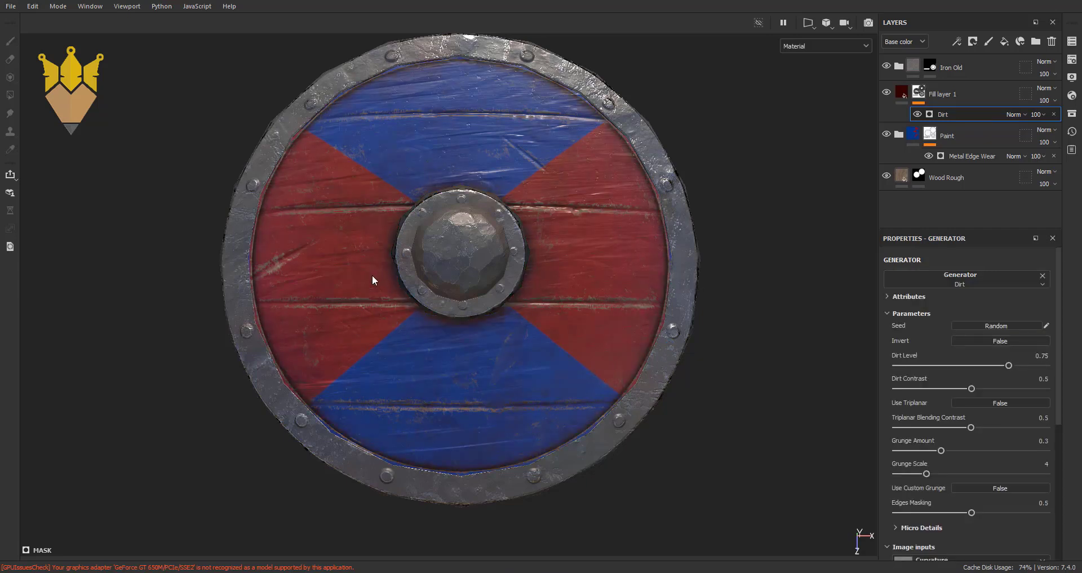
- Toggle Fill layer 1's visibility to compare the shield with and without dirt
{"action": "left_click", "coordinate": [887, 93]}
{"action": "left_click", "coordinate": [887, 93]}
{"action": "left_click", "coordinate": [886, 93]}
{"action": "left_click", "coordinate": [887, 93]}
{"action": "left_click", "coordinate": [887, 93]}
{"action": "left_click", "coordinate": [887, 93]}
{"action": "left_click", "coordinate": [887, 93]}
{"action": "left_click", "coordinate": [887, 93]}
- Drag Fill layer 1 above the Iron Old folder to the top of the stack
{"action": "right_click_drag", "start_coordinate": [448, 336], "coordinate": [630, 284], "text": "alt"}
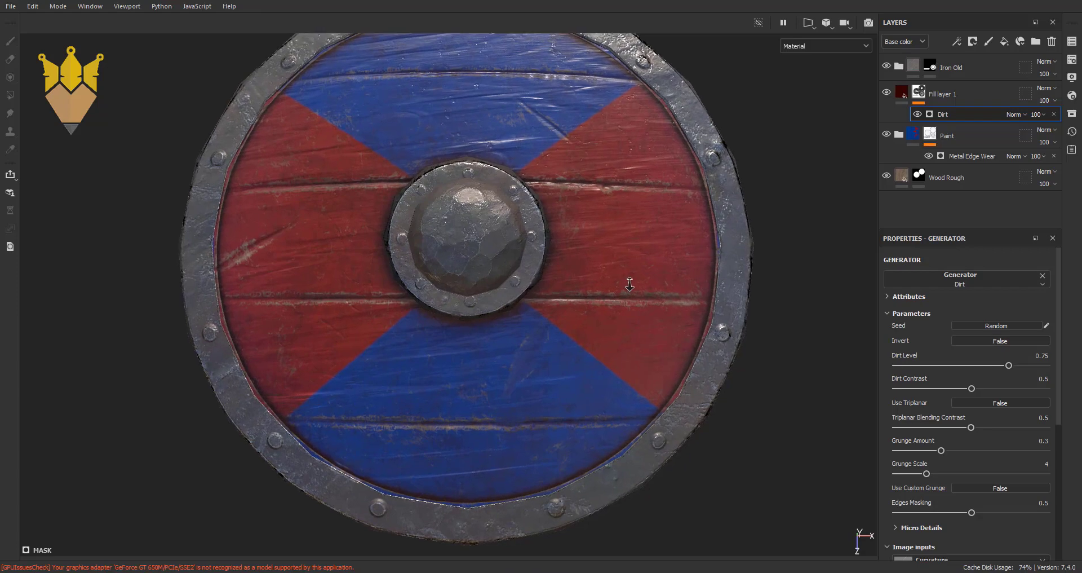
{"action": "right_click_drag", "start_coordinate": [630, 284], "coordinate": [394, 281], "text": "alt"}
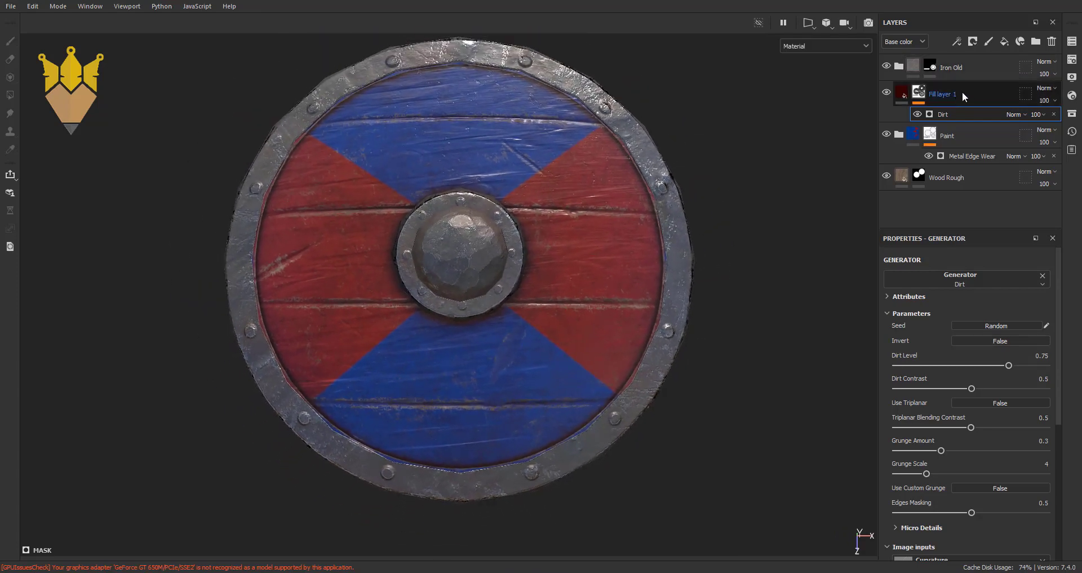
{"action": "left_click_drag", "start_coordinate": [962, 91], "coordinate": [955, 55]}
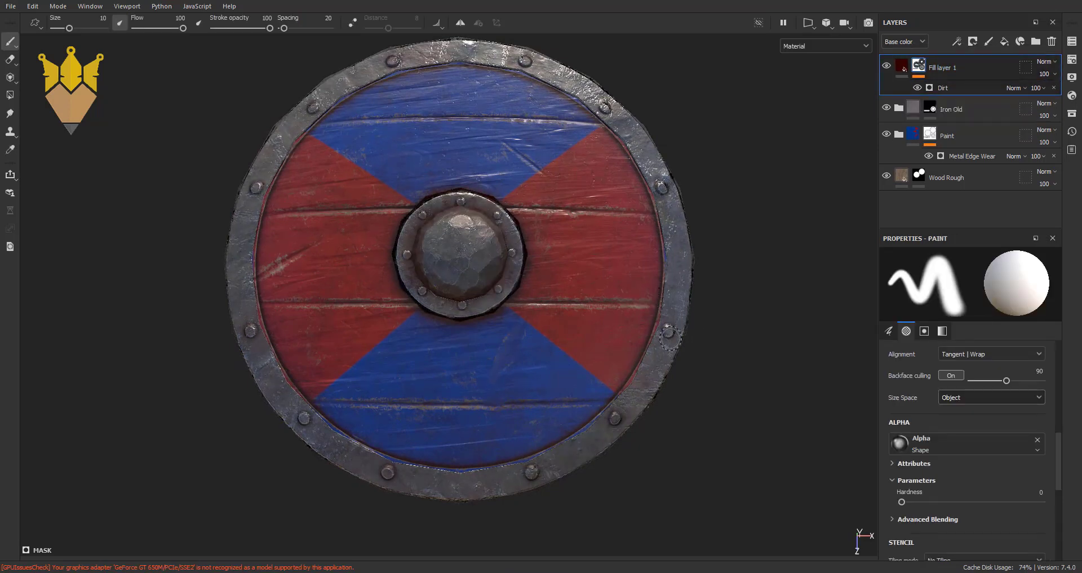
- Toggle the dirt layer on and off to compare, and zoom in on the shield
{"action": "left_click", "coordinate": [887, 66]}
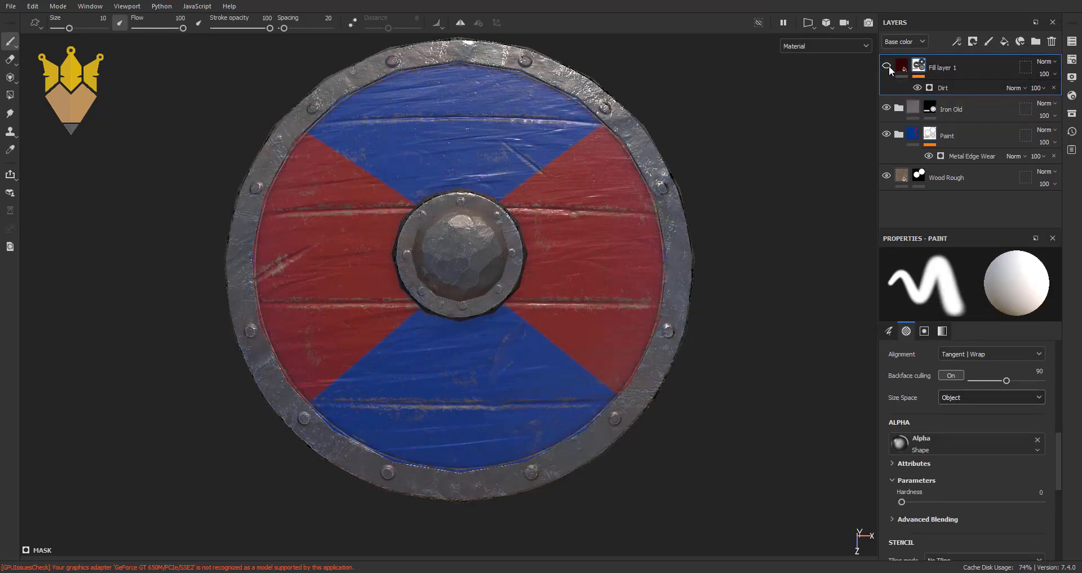
{"action": "left_click", "coordinate": [887, 66]}
{"action": "left_click", "coordinate": [887, 66]}
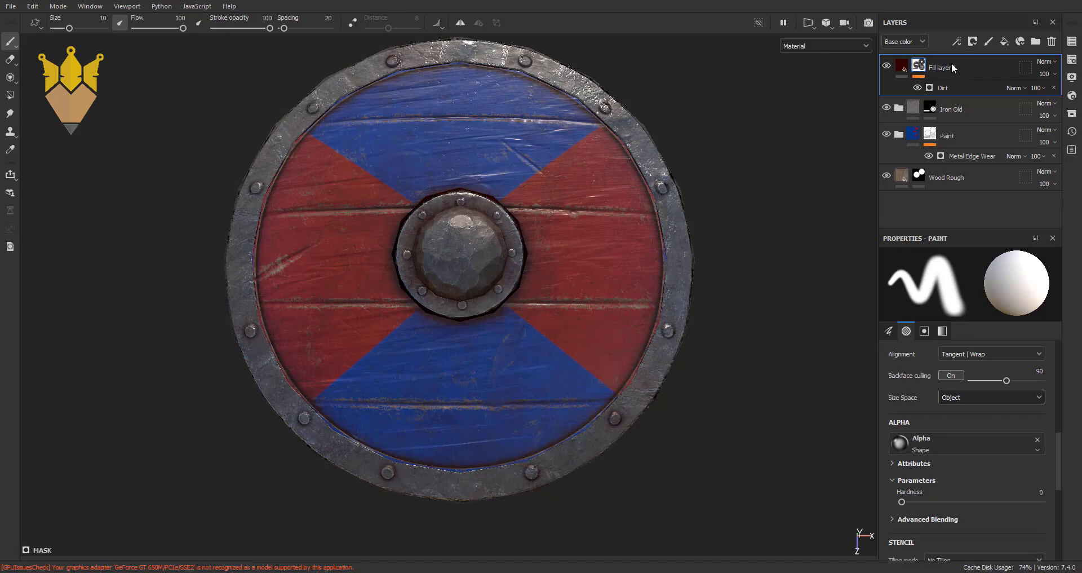
{"action": "left_click", "coordinate": [887, 66]}
{"action": "left_click", "coordinate": [887, 66]}
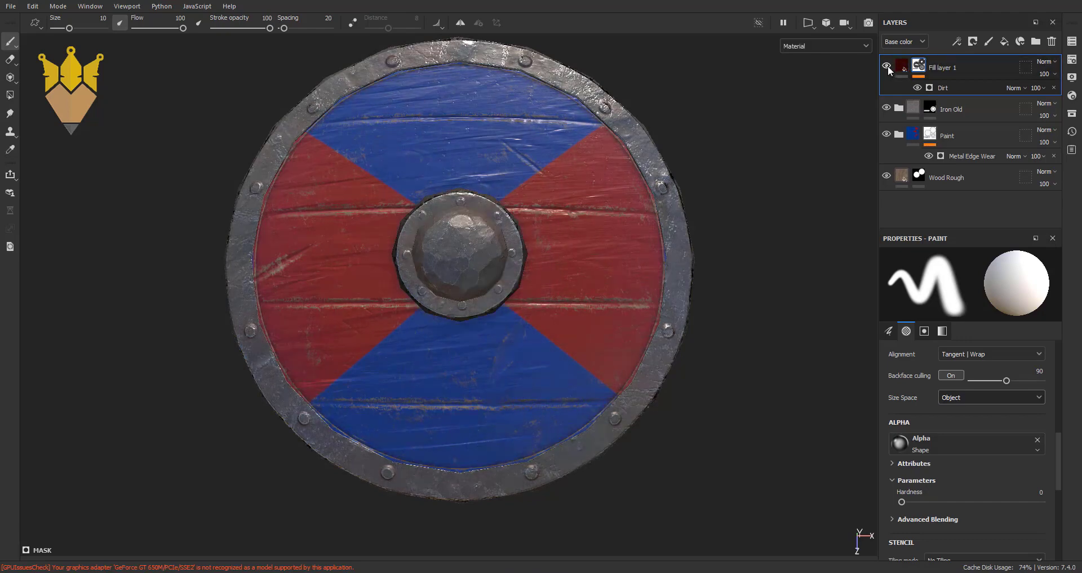
{"action": "left_click", "coordinate": [887, 66]}
{"action": "left_click", "coordinate": [887, 66]}
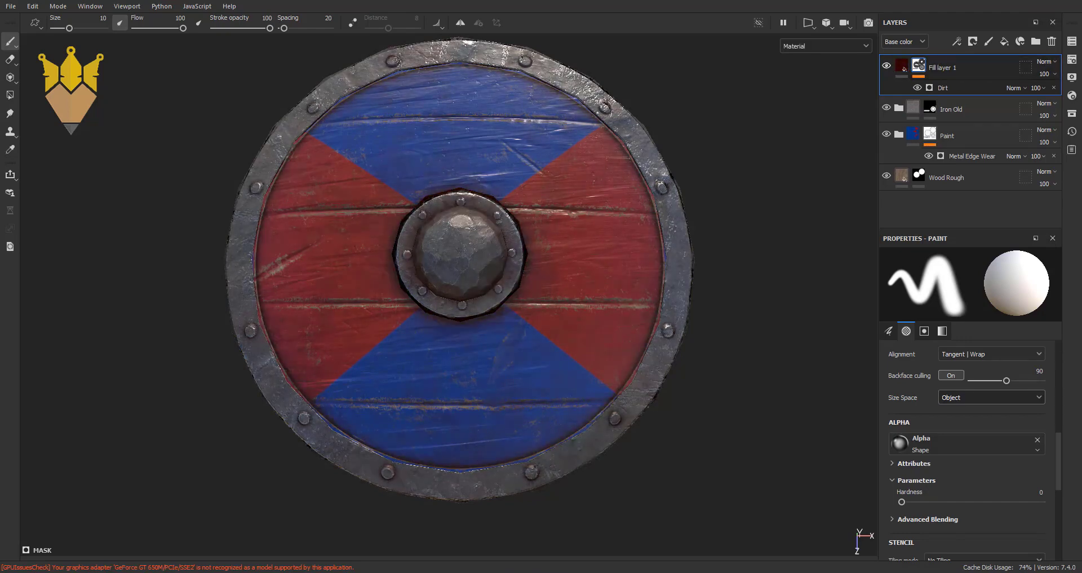
{"action": "right_click_drag", "start_coordinate": [462, 307], "coordinate": [461, 297], "text": "alt"}
{"action": "mouse_move", "coordinate": [461, 297]}
{"action": "left_mouse_down", "text": "alt"}
{"action": "mouse_move", "coordinate": [606, 295]}
{"action": "mouse_move", "coordinate": [712, 329]}
{"action": "left_mouse_up", "text": "alt"}
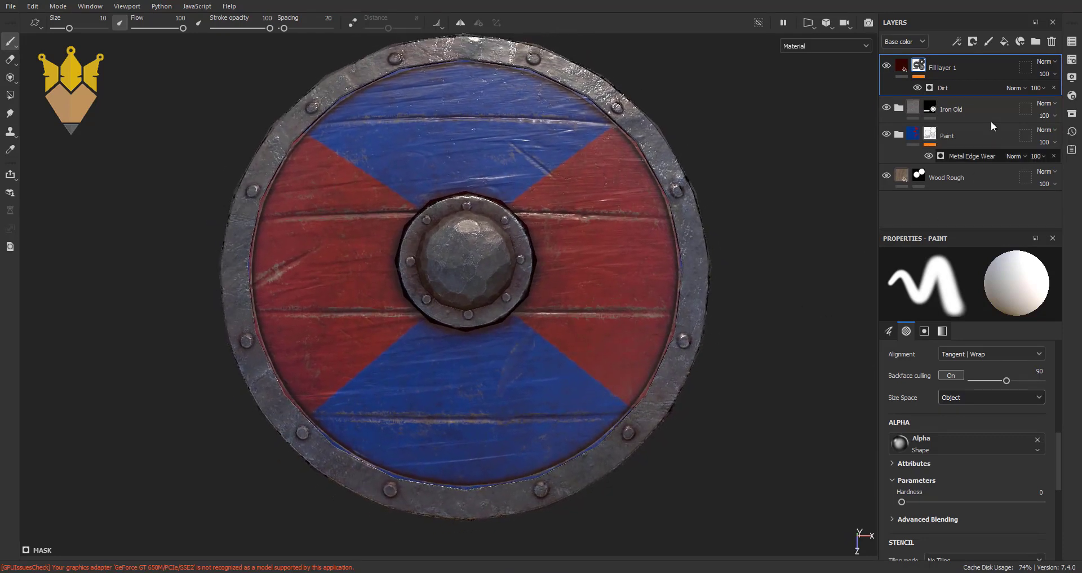
- Try lower Dirt Level values, return it to 0.75, and compare with the layer hidden
{"action": "left_click", "coordinate": [969, 88]}
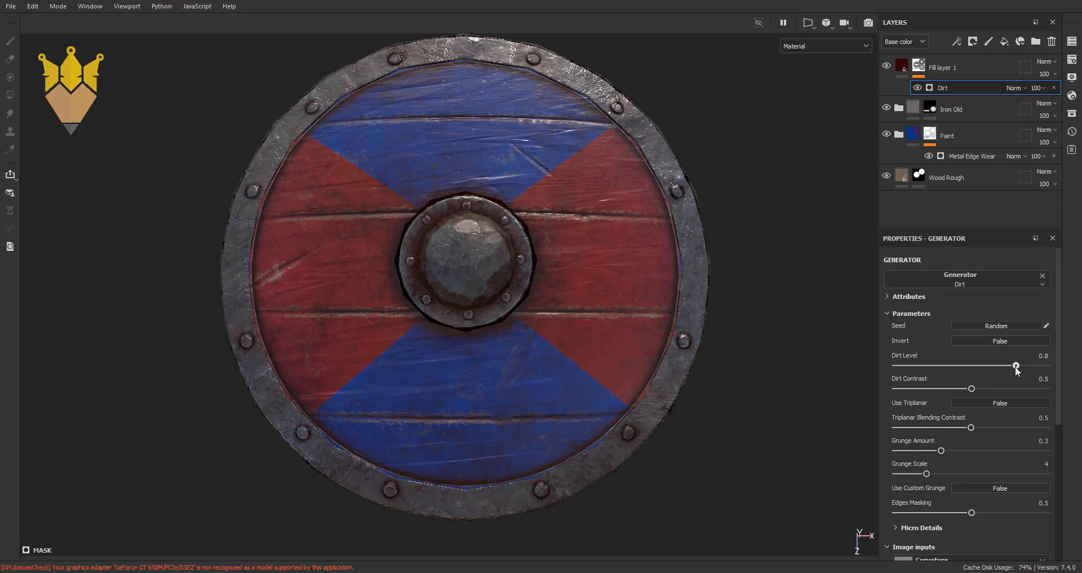
{"action": "left_click_drag", "start_coordinate": [1018, 371], "coordinate": [1015, 369]}
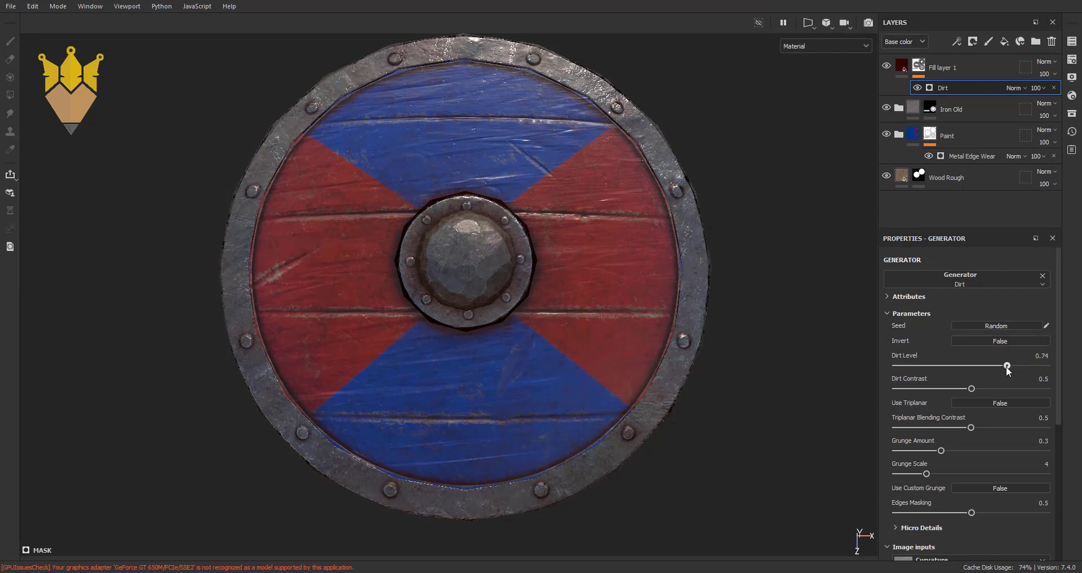
{"action": "left_click_drag", "start_coordinate": [1000, 367], "coordinate": [998, 370]}
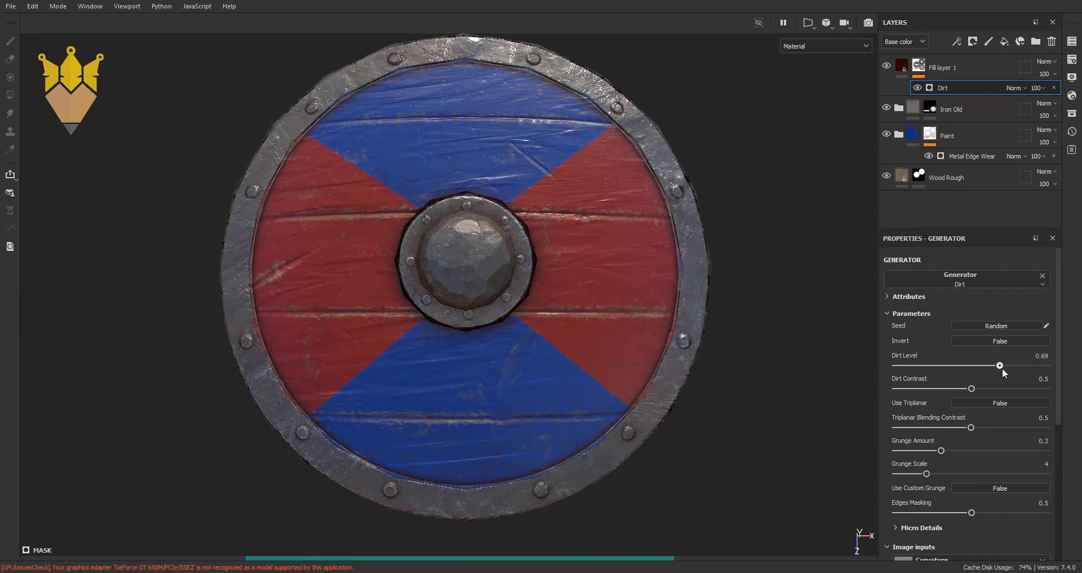
{"action": "left_click_drag", "start_coordinate": [997, 372], "coordinate": [1010, 373]}
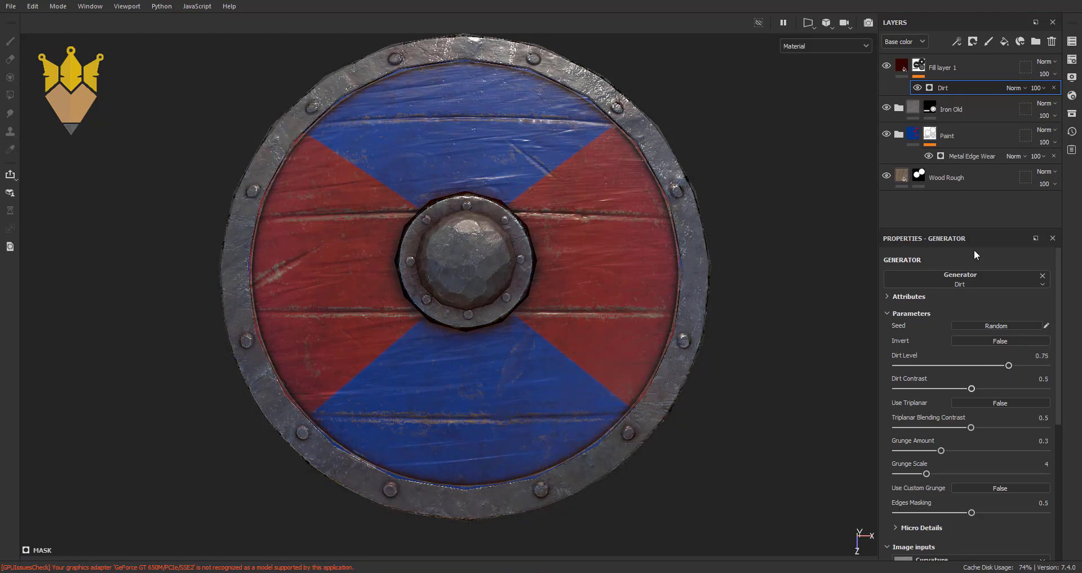
{"action": "left_click", "coordinate": [887, 66]}
{"action": "left_click", "coordinate": [887, 67]}
{"action": "left_click", "coordinate": [887, 66]}
{"action": "left_click", "coordinate": [886, 67]}
{"action": "left_click_drag", "start_coordinate": [687, 375], "coordinate": [660, 353], "text": "alt"}
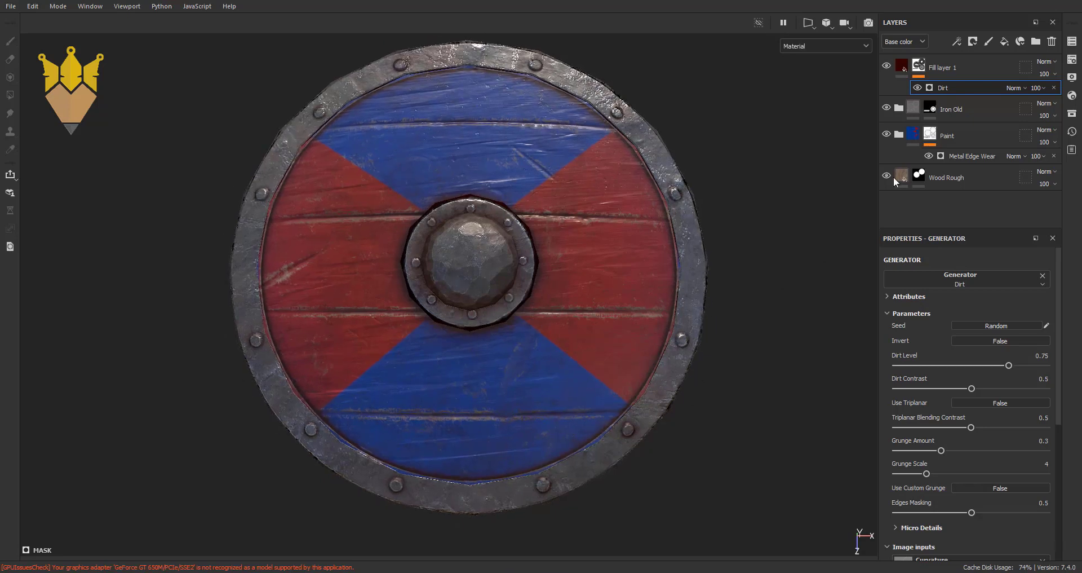
- Rename the grime fill layer from 'Fill layer 1' to 'Dirt'
{"action": "double_click", "coordinate": [947, 70]}
{"action": "type", "text": "Dirt"}
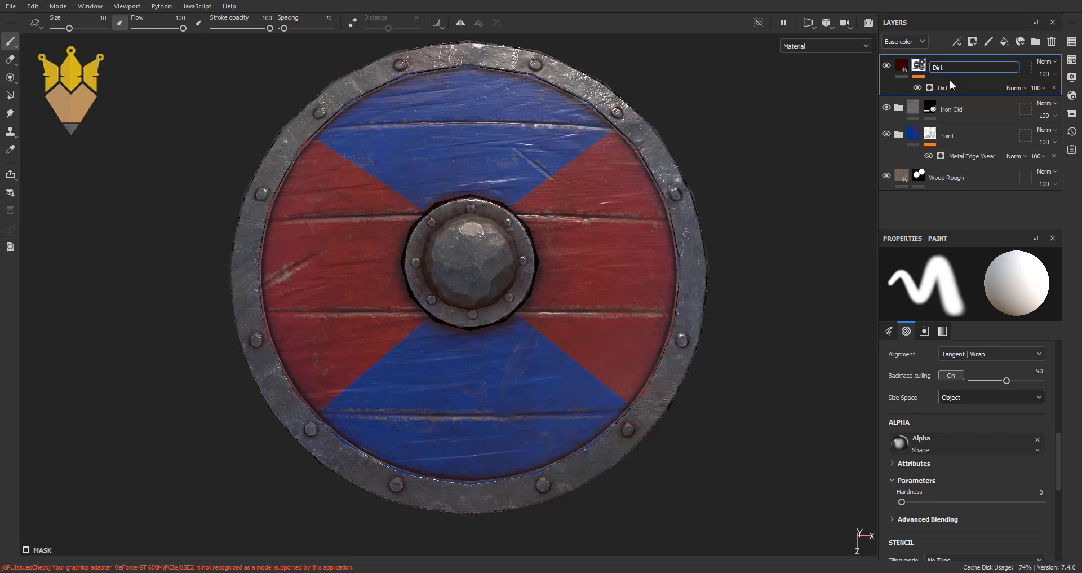
{"action": "key", "text": "Return"}
- Add a new fill layer on top, limited to the color and roughness channels
{"action": "left_click", "coordinate": [1008, 43]}
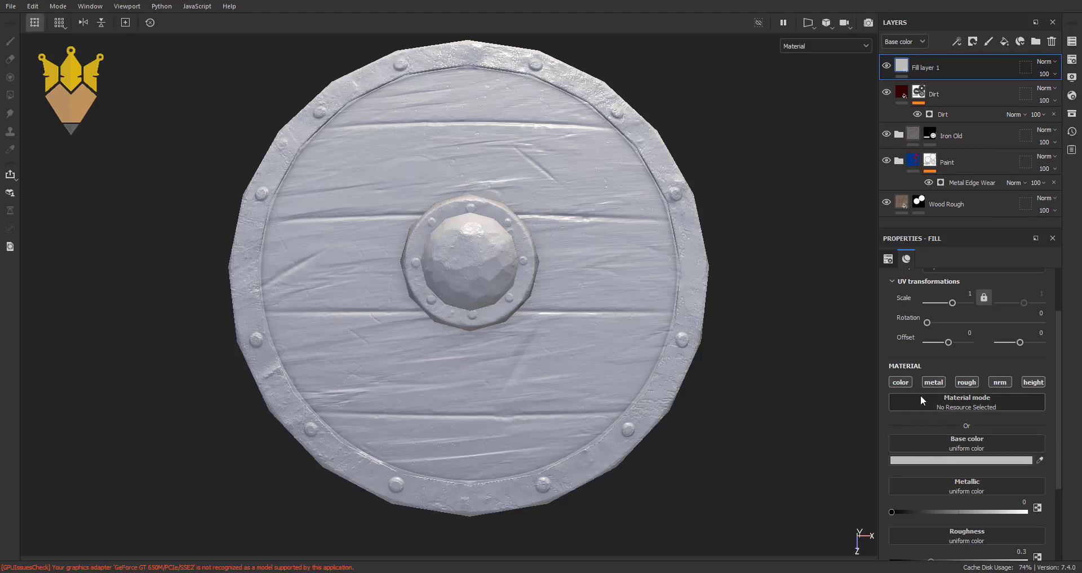
{"action": "left_click", "coordinate": [933, 382]}
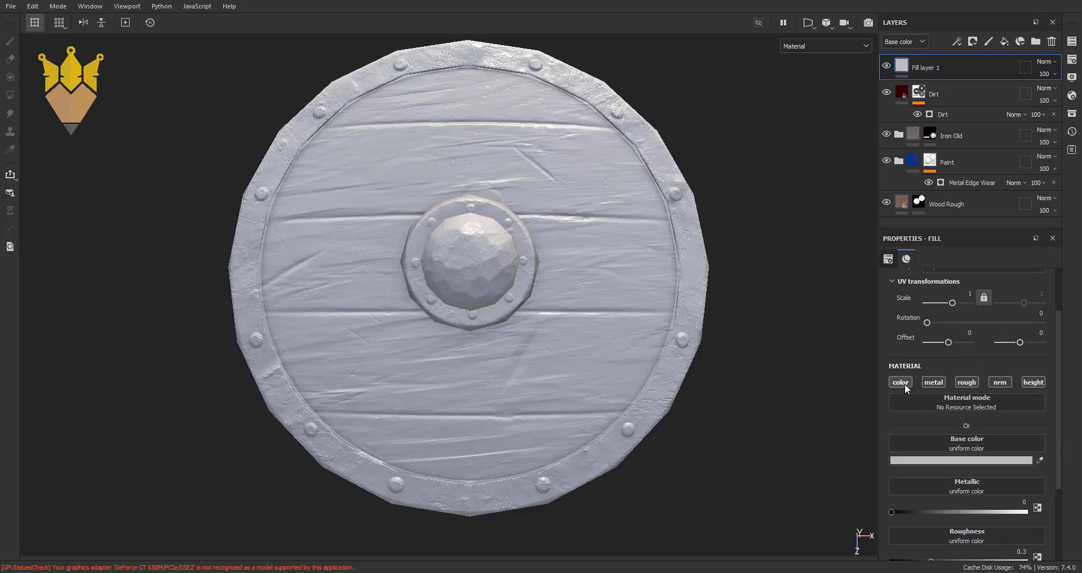
{"action": "left_click", "coordinate": [966, 382]}
{"action": "left_click", "coordinate": [1000, 382]}
{"action": "left_click", "coordinate": [967, 382]}
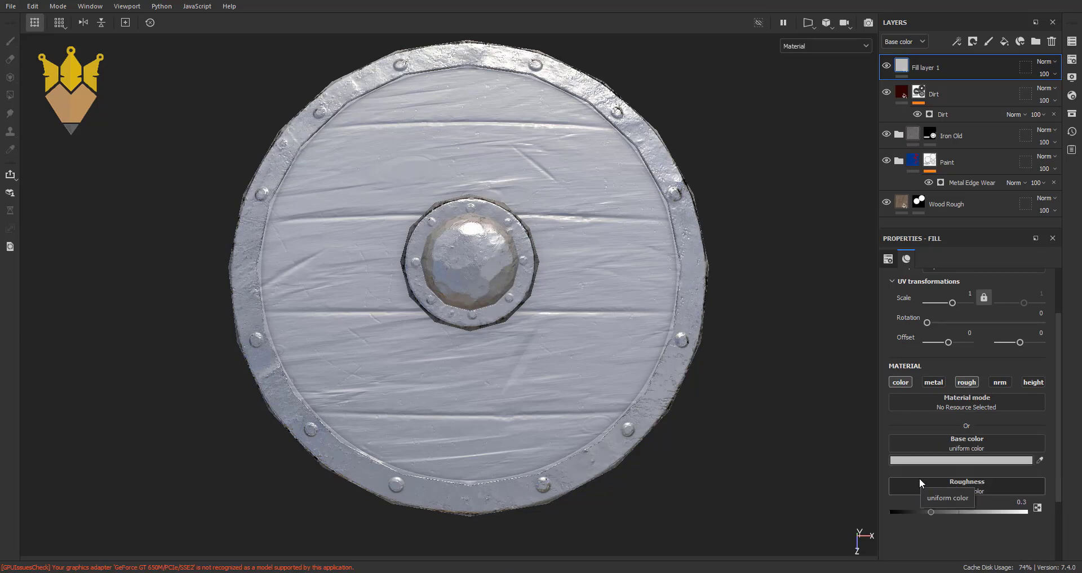
- Set the fill's base colour to dark red #660202, keeping roughness 0.3 enabled
{"action": "left_click", "coordinate": [928, 460]}
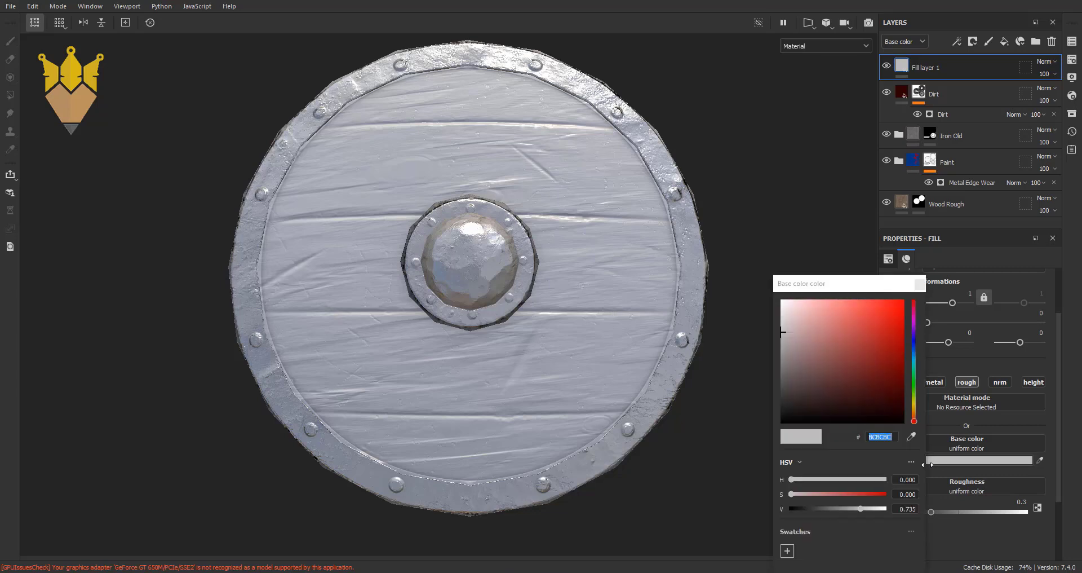
{"action": "mouse_move", "coordinate": [889, 367]}
{"action": "left_mouse_down"}
{"action": "mouse_move", "coordinate": [906, 353]}
{"action": "mouse_move", "coordinate": [903, 375]}
{"action": "left_mouse_up"}
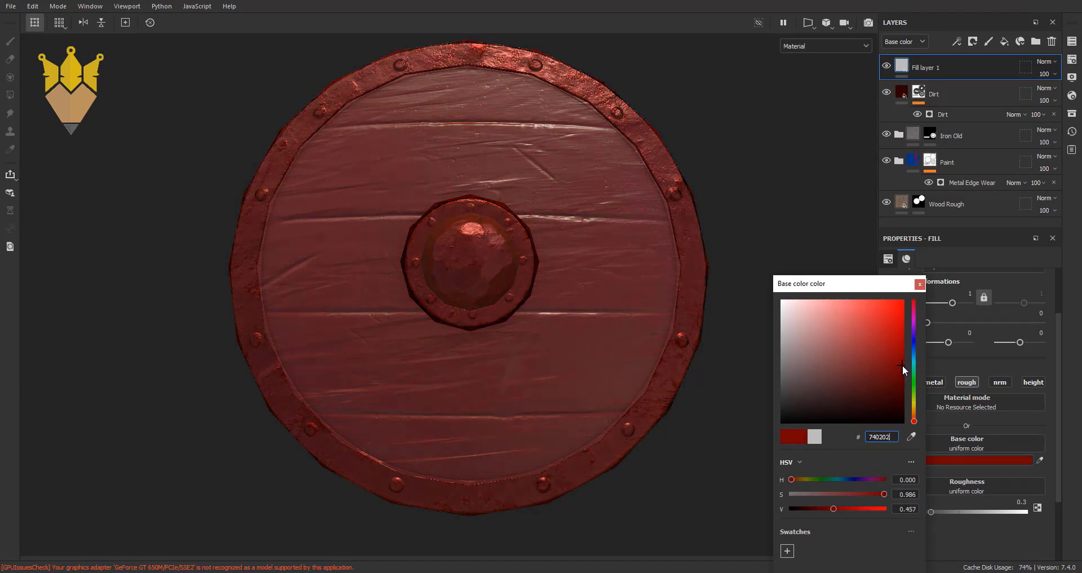
{"action": "left_click_drag", "start_coordinate": [902, 373], "coordinate": [902, 376]}
{"action": "left_click", "coordinate": [921, 286]}
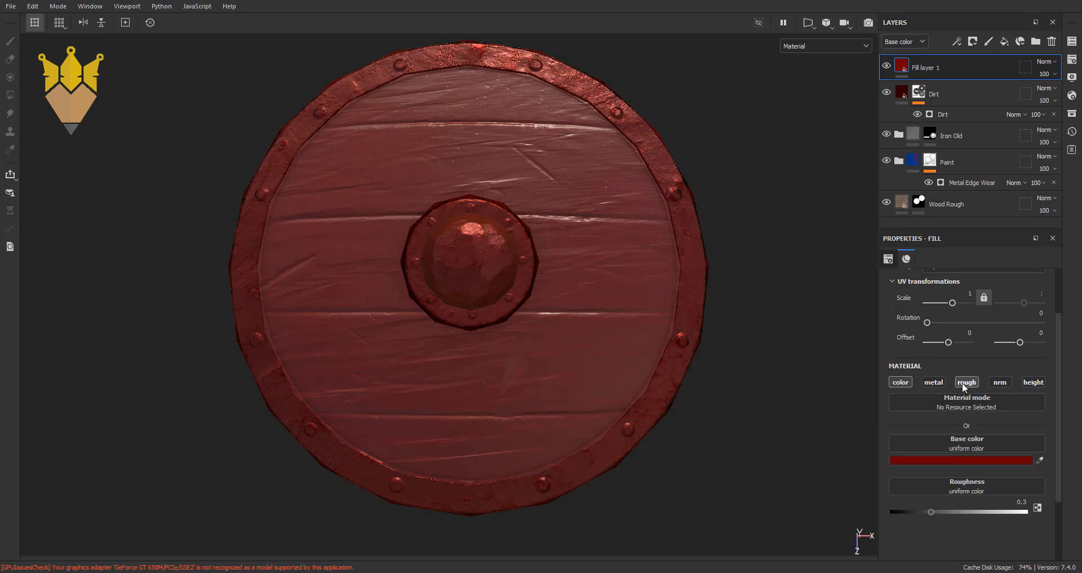
{"action": "left_click", "coordinate": [965, 383]}
{"action": "left_click", "coordinate": [965, 383]}
{"action": "left_click", "coordinate": [965, 383]}
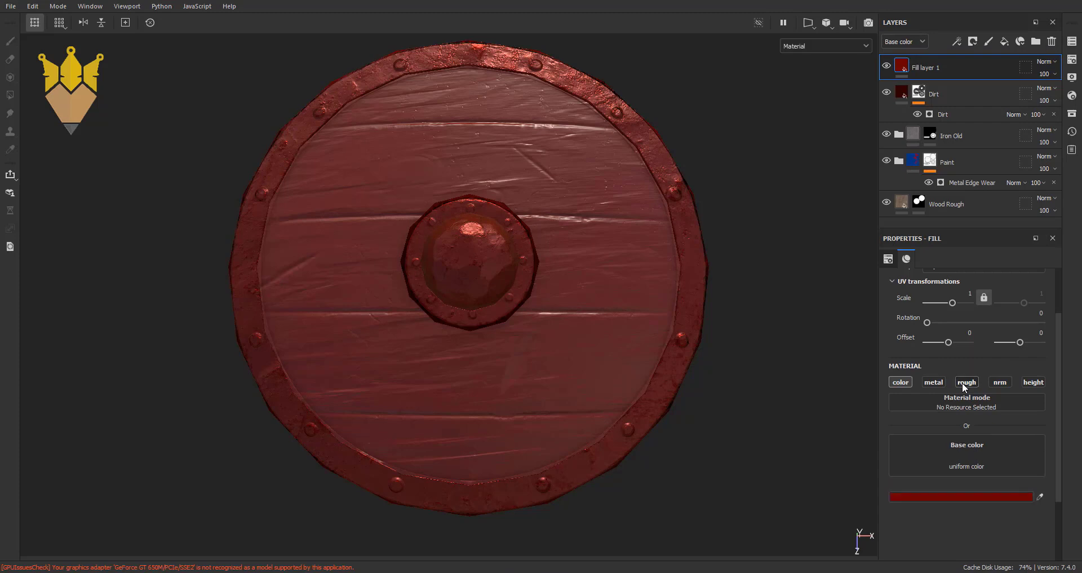
{"action": "left_click", "coordinate": [965, 383]}
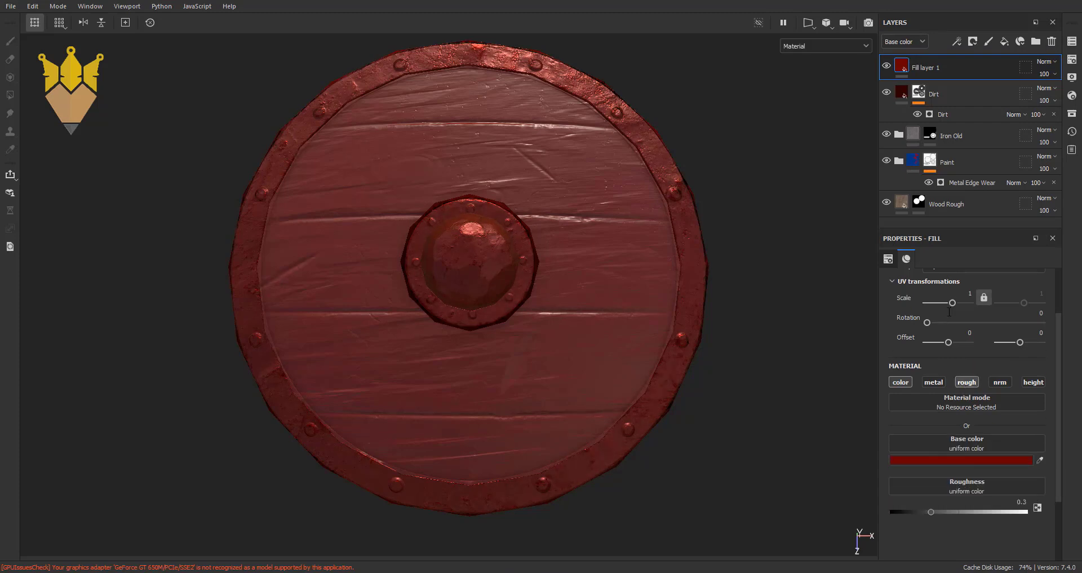
- Rename the red fill layer 'Bld' and give it a black mask to hide the red
{"action": "double_click", "coordinate": [927, 68]}
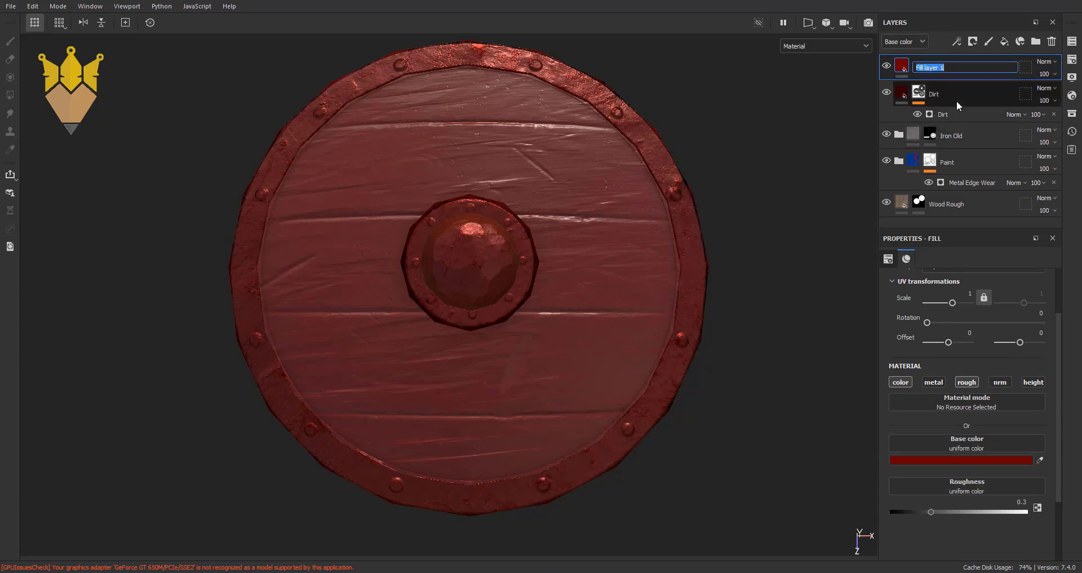
{"action": "type", "text": "Bld"}
{"action": "key", "text": "Return"}
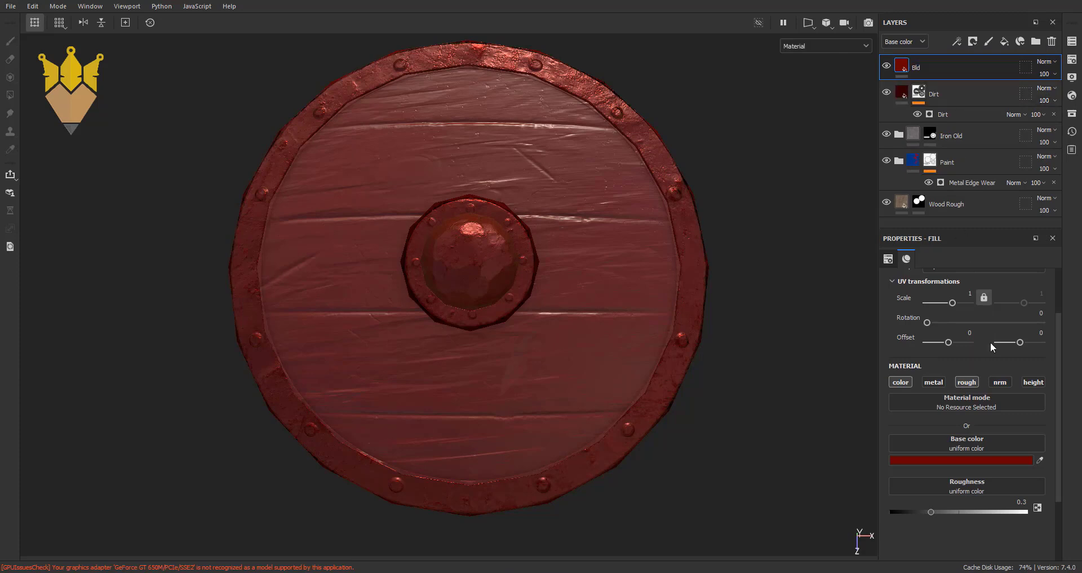
{"action": "right_click", "coordinate": [960, 72]}
{"action": "left_click", "coordinate": [967, 93]}
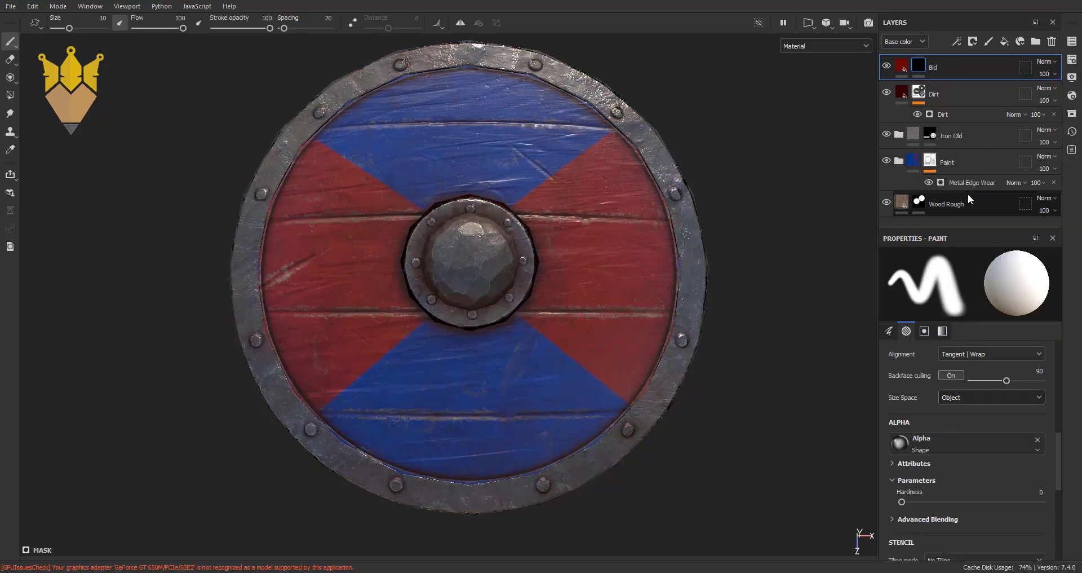
- Load the Drop Splatter alpha via an 'spl' asset search and set brush size to 100
{"action": "left_click", "coordinate": [1072, 114]}
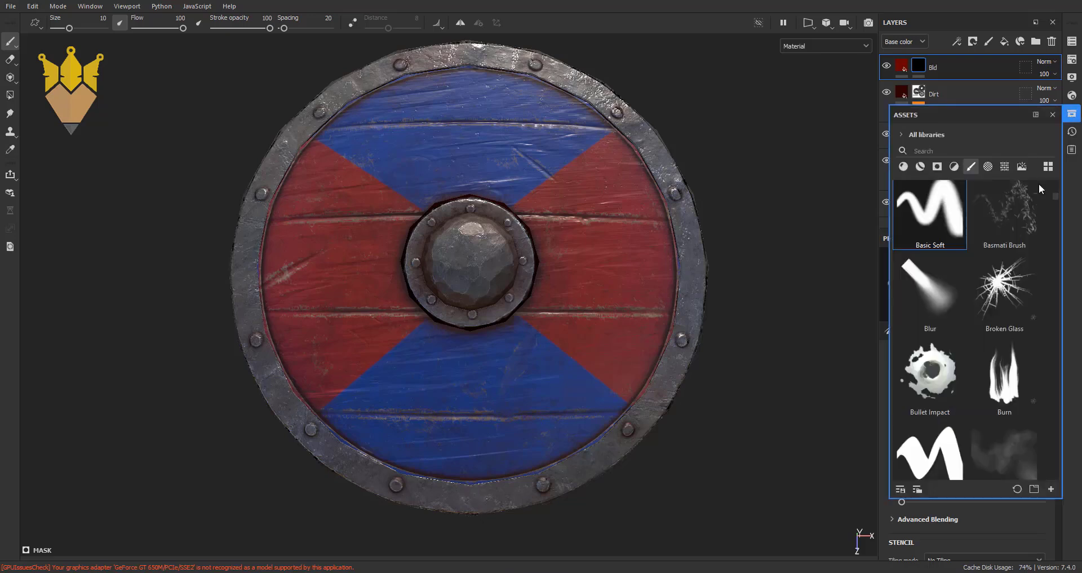
{"action": "left_click", "coordinate": [988, 167]}
{"action": "type", "text": "sp"}
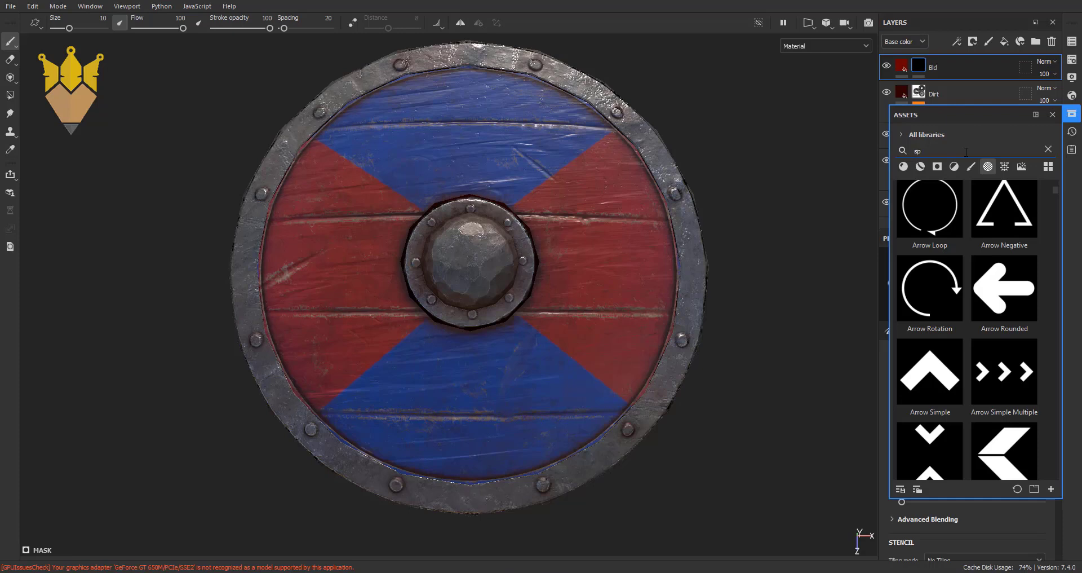
{"action": "type", "text": "l"}
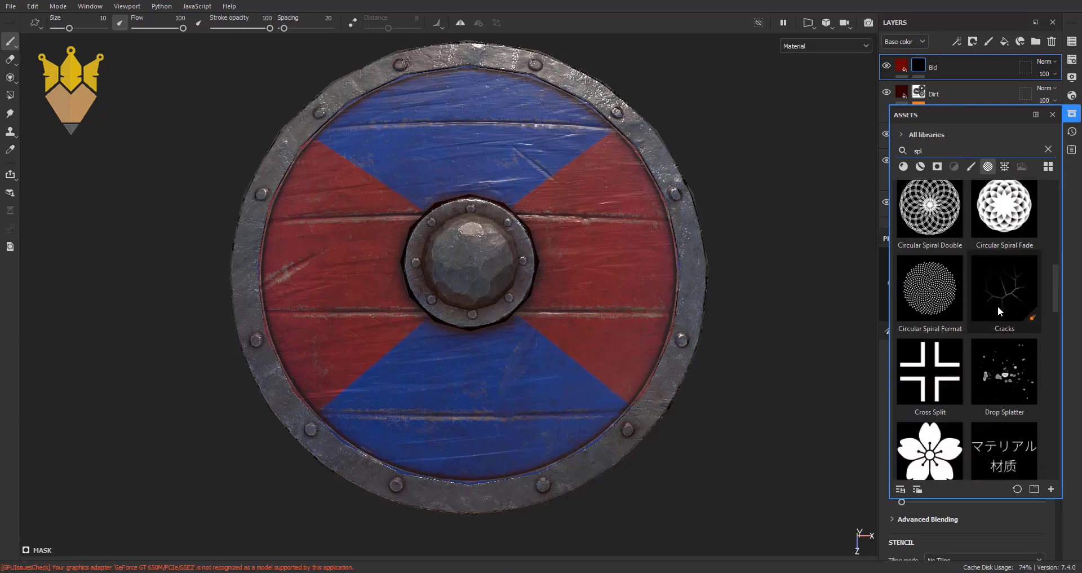
{"action": "mouse_move", "coordinate": [1005, 372]}
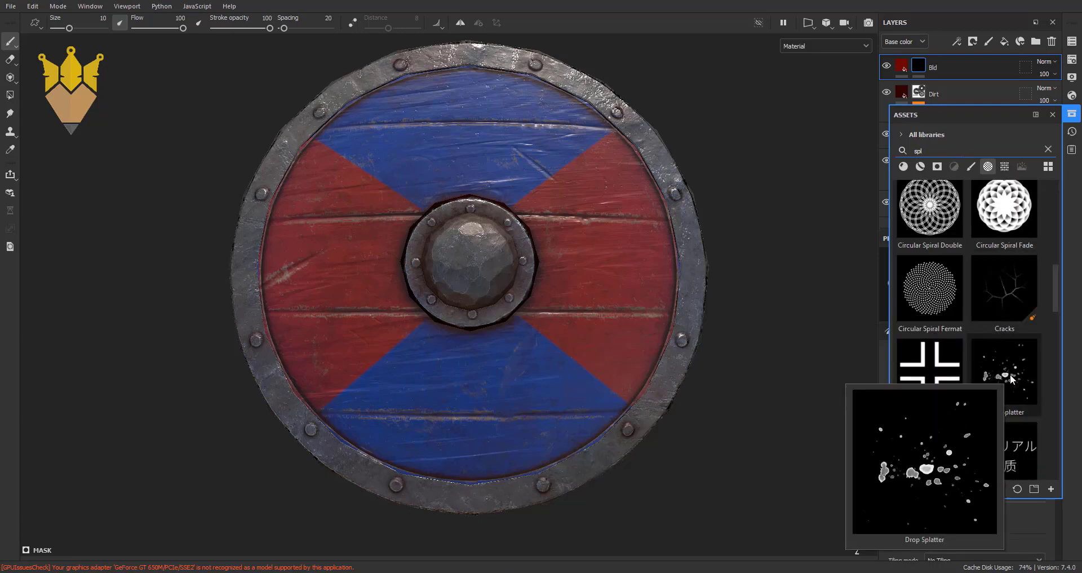
{"action": "scroll", "coordinate": [1010, 374], "scroll_direction": "down", "scroll_amount": 3}
{"action": "scroll", "coordinate": [1003, 325], "scroll_direction": "up", "scroll_amount": 3}
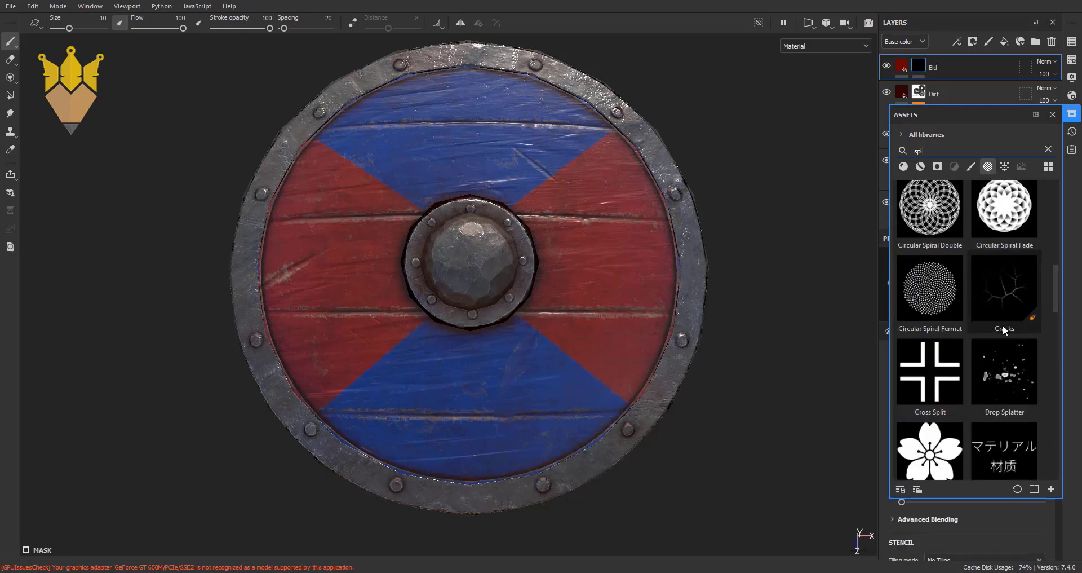
{"action": "left_click", "coordinate": [1005, 372]}
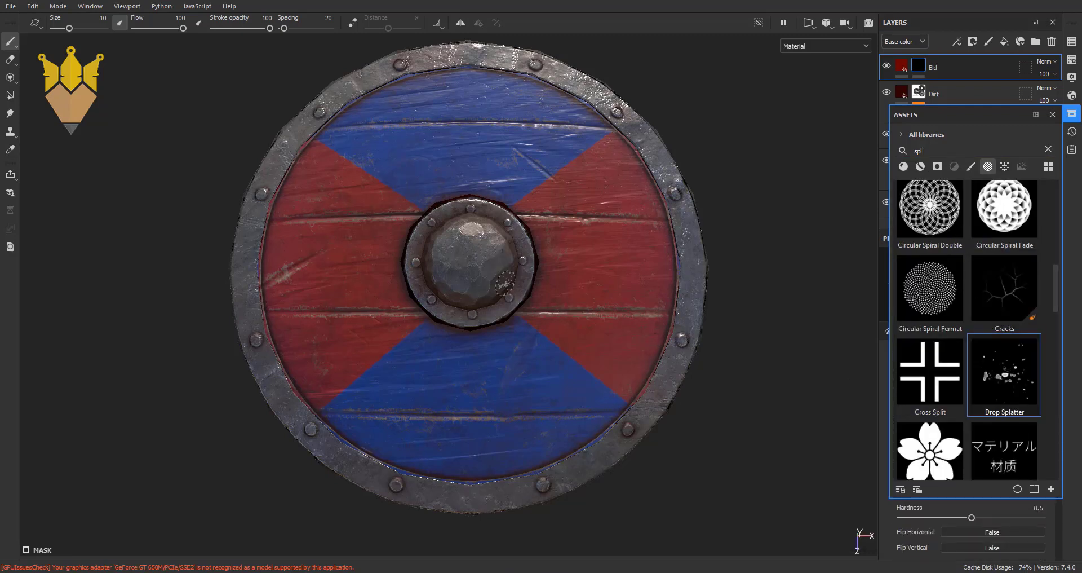
{"action": "right_click_drag", "start_coordinate": [508, 299], "coordinate": [552, 298], "text": "ctrl"}
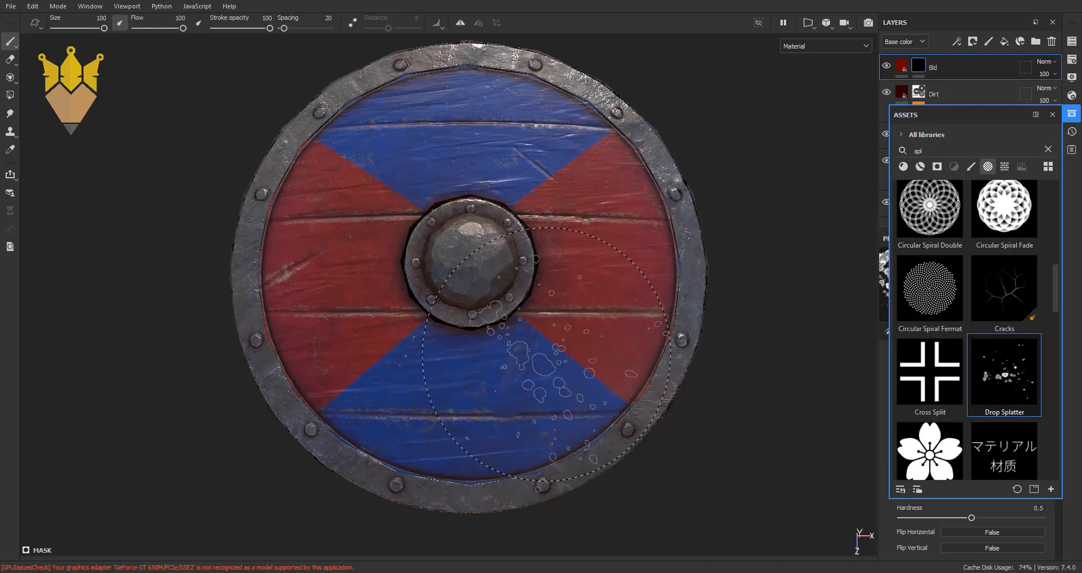
- Stamp Drop Splatter blood on the lower-right blue wedge and over the upper centre and boss
{"action": "left_click", "coordinate": [548, 354]}
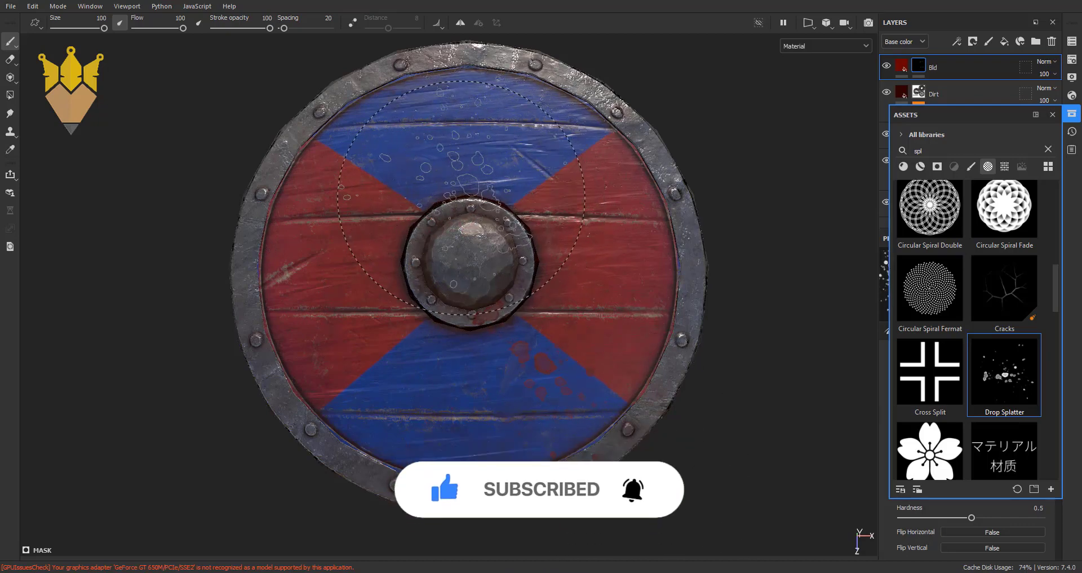
{"action": "left_click", "coordinate": [461, 197]}
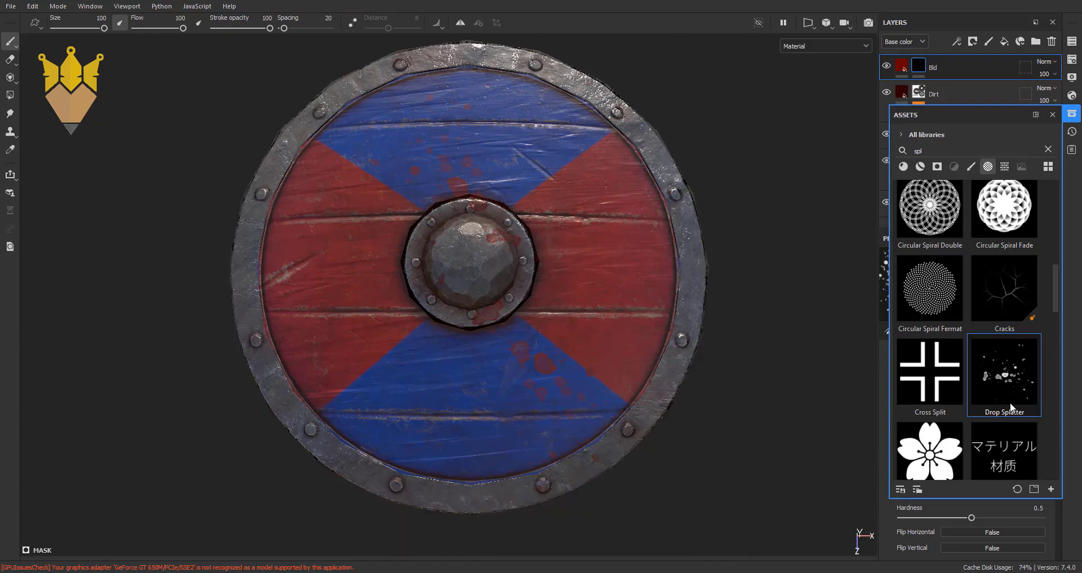
- Clear the 'spl' search filter from the stencil list
{"action": "scroll", "coordinate": [1009, 401], "scroll_direction": "down", "scroll_amount": 5}
{"action": "scroll", "coordinate": [1007, 402], "scroll_direction": "down", "scroll_amount": 4}
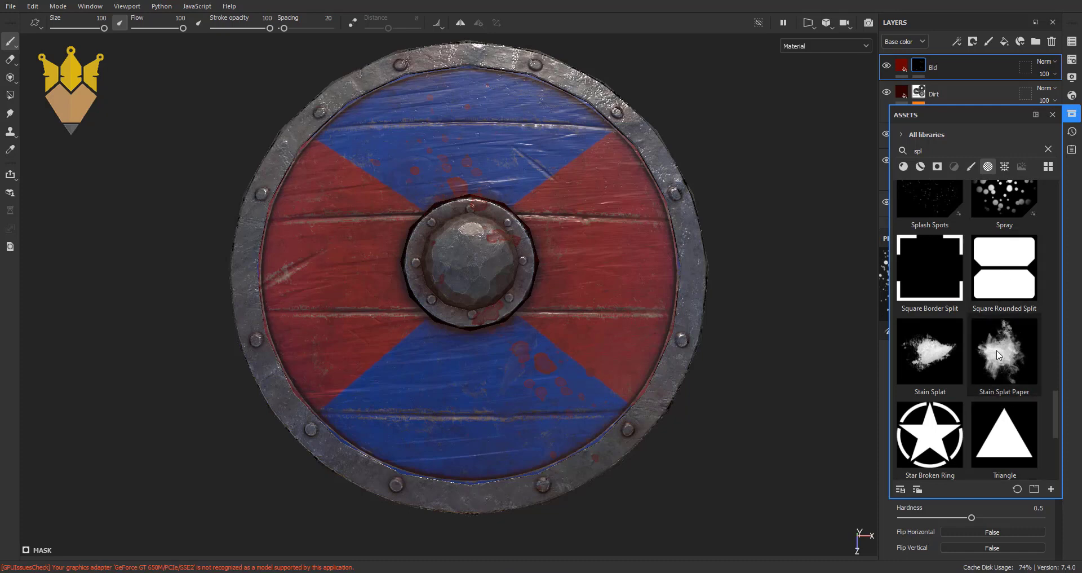
{"action": "scroll", "coordinate": [997, 354], "scroll_direction": "down", "scroll_amount": 3}
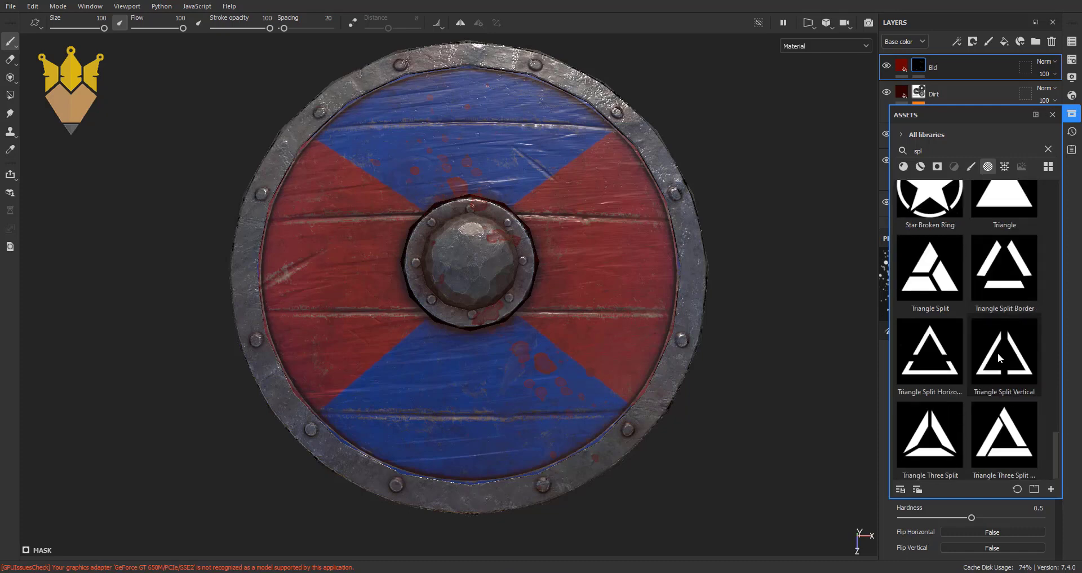
{"action": "scroll", "coordinate": [1001, 359], "scroll_direction": "up", "scroll_amount": 7}
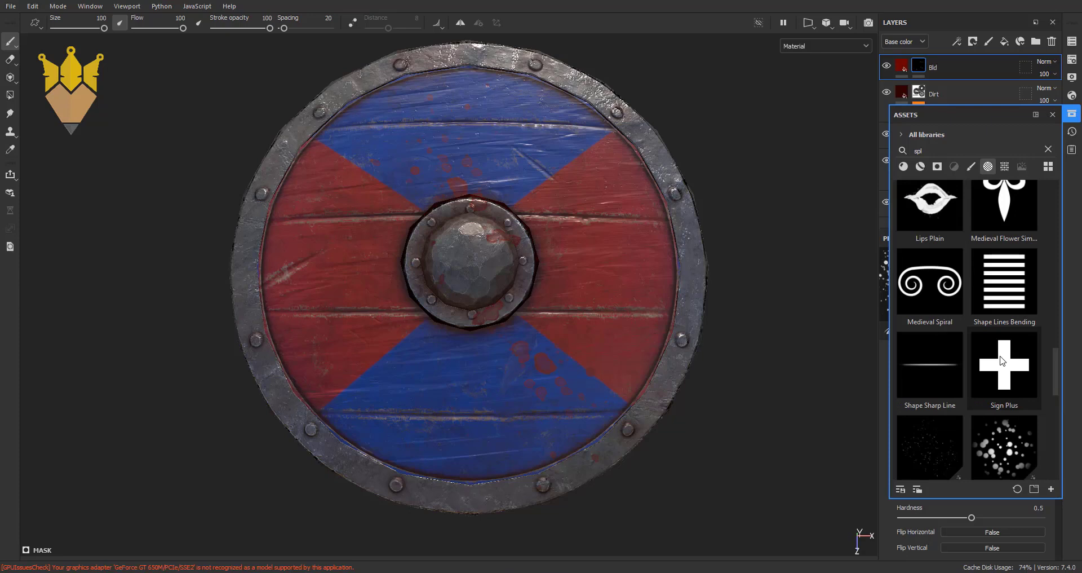
{"action": "scroll", "coordinate": [1001, 360], "scroll_direction": "up", "scroll_amount": 3}
{"action": "scroll", "coordinate": [1001, 361], "scroll_direction": "up", "scroll_amount": 3}
{"action": "scroll", "coordinate": [1001, 361], "scroll_direction": "up", "scroll_amount": 3}
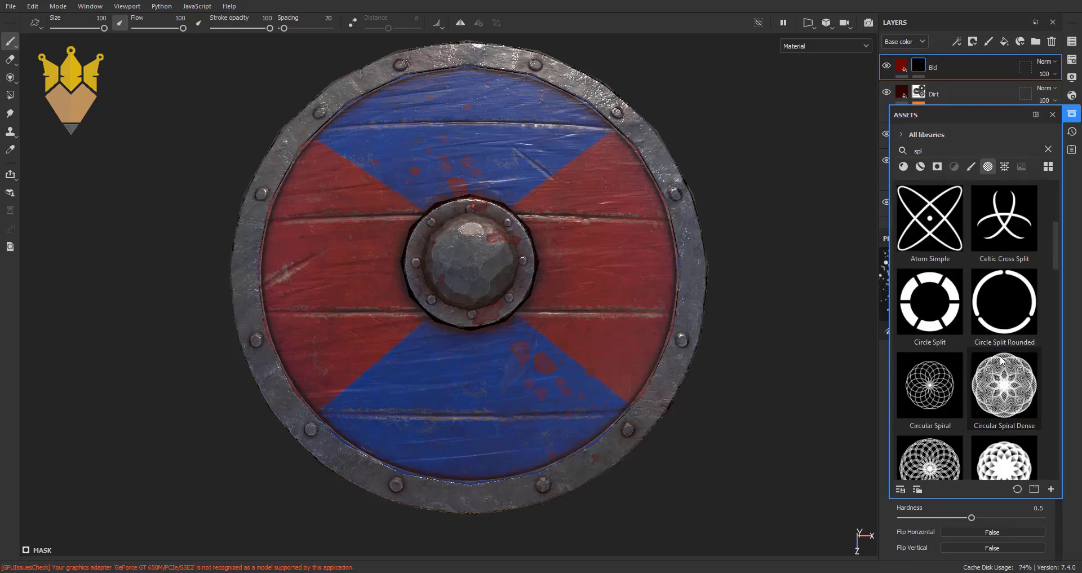
{"action": "scroll", "coordinate": [1001, 361], "scroll_direction": "up", "scroll_amount": 3}
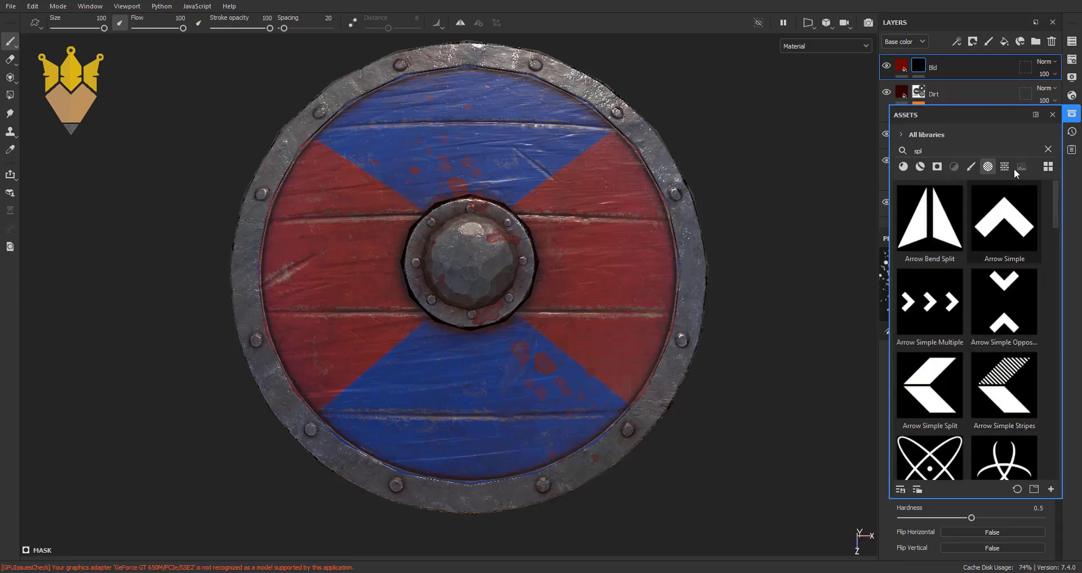
{"action": "left_click", "coordinate": [1048, 148]}
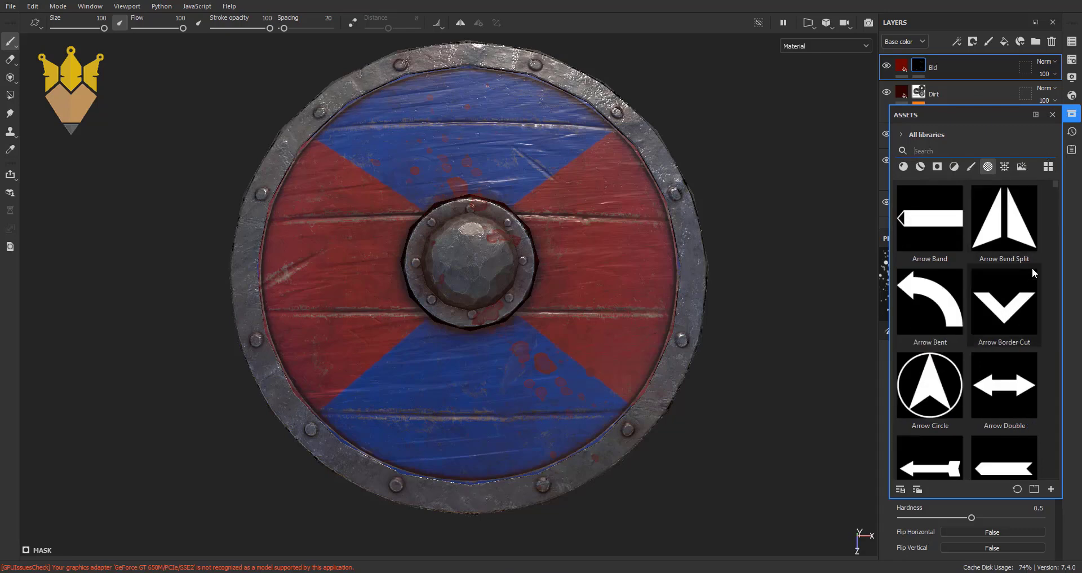
{"action": "left_click", "coordinate": [1054, 186]}
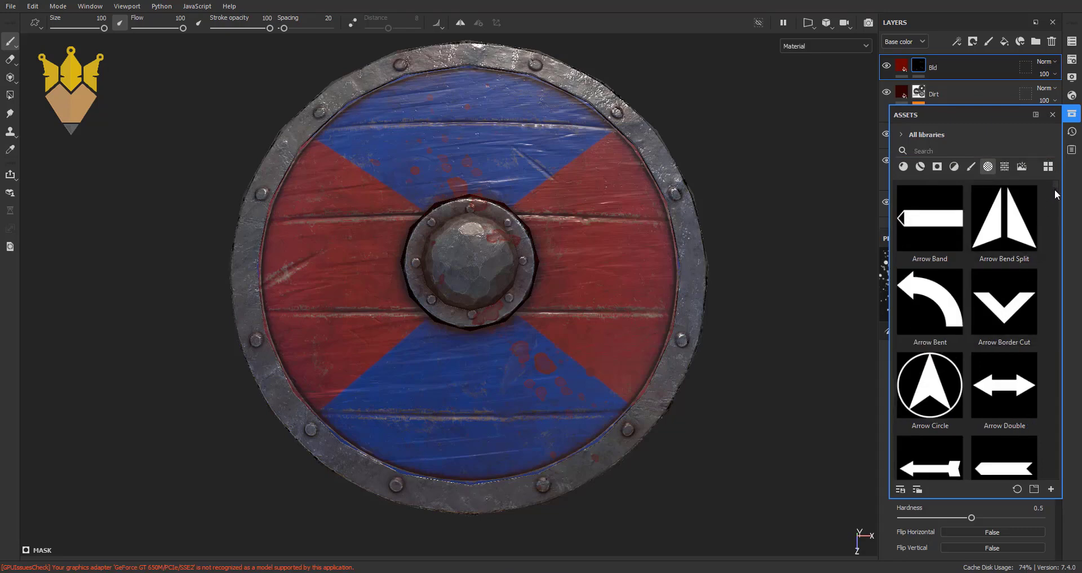
- Browse the full stencil library down to the Drop drip and splatter entries
{"action": "scroll", "coordinate": [1011, 270], "scroll_direction": "down", "scroll_amount": 3}
{"action": "scroll", "coordinate": [1011, 275], "scroll_direction": "down", "scroll_amount": 2}
{"action": "scroll", "coordinate": [1013, 274], "scroll_direction": "down", "scroll_amount": 3}
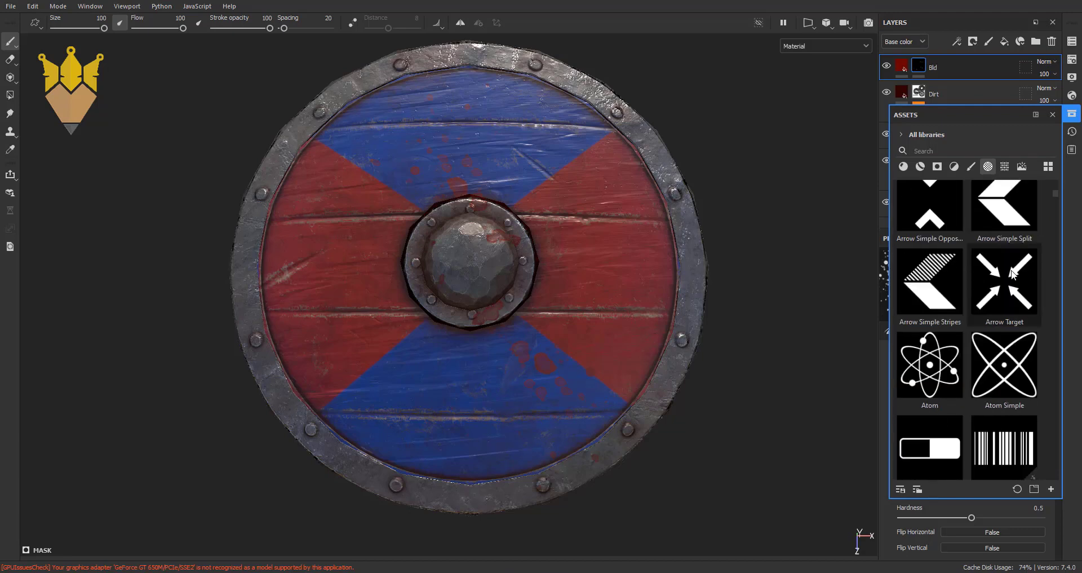
{"action": "scroll", "coordinate": [1012, 292], "scroll_direction": "down", "scroll_amount": 5}
{"action": "scroll", "coordinate": [1011, 292], "scroll_direction": "down", "scroll_amount": 5}
{"action": "scroll", "coordinate": [1012, 292], "scroll_direction": "down", "scroll_amount": 5}
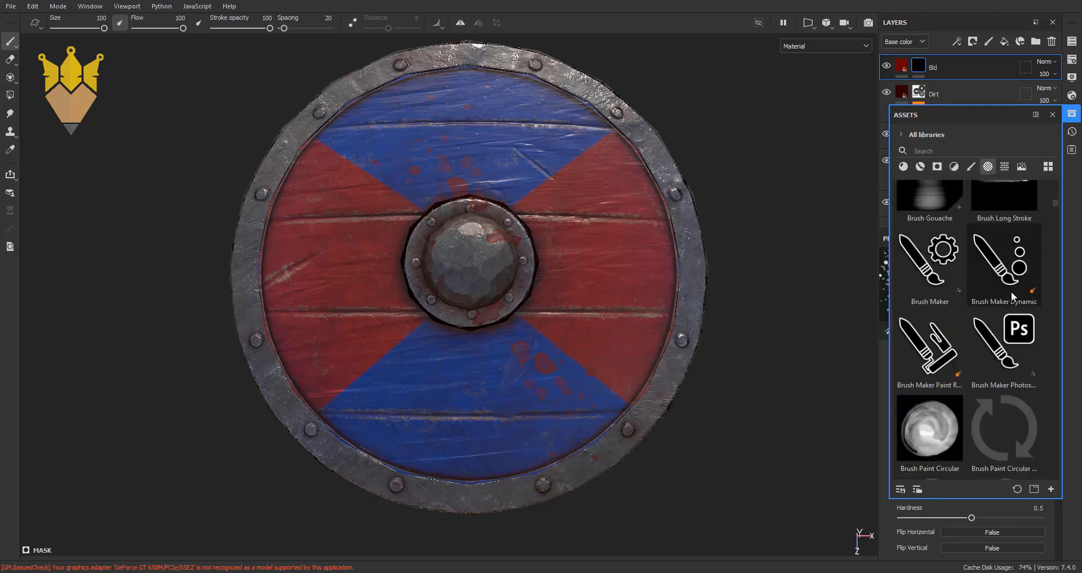
{"action": "scroll", "coordinate": [1011, 291], "scroll_direction": "down", "scroll_amount": 3}
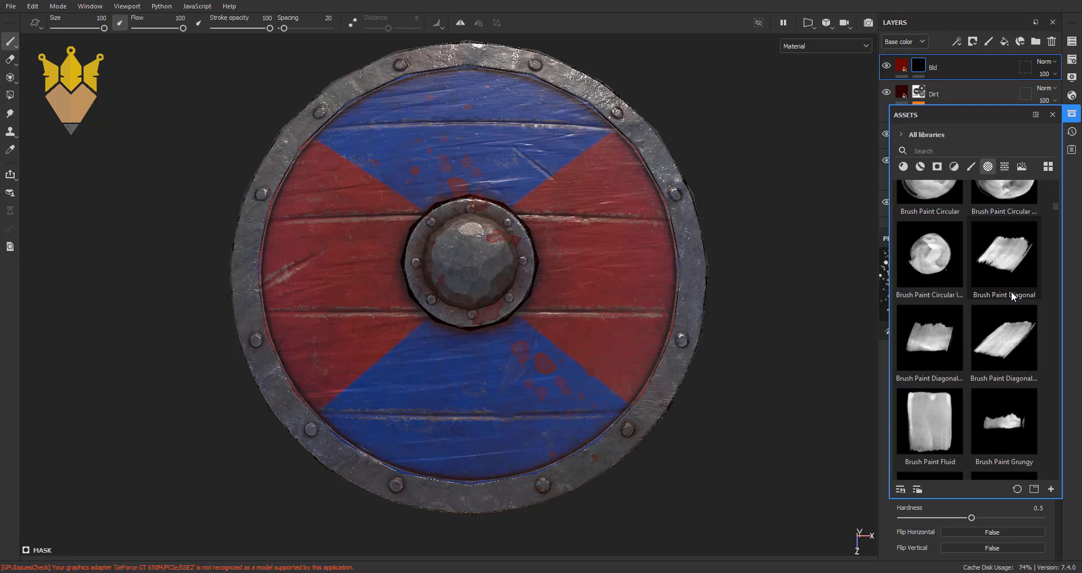
{"action": "scroll", "coordinate": [1012, 290], "scroll_direction": "up", "scroll_amount": 3}
{"action": "scroll", "coordinate": [1011, 291], "scroll_direction": "down", "scroll_amount": 3}
{"action": "scroll", "coordinate": [1013, 299], "scroll_direction": "down", "scroll_amount": 2}
{"action": "scroll", "coordinate": [1030, 373], "scroll_direction": "down", "scroll_amount": 3}
{"action": "scroll", "coordinate": [1010, 370], "scroll_direction": "down", "scroll_amount": 3}
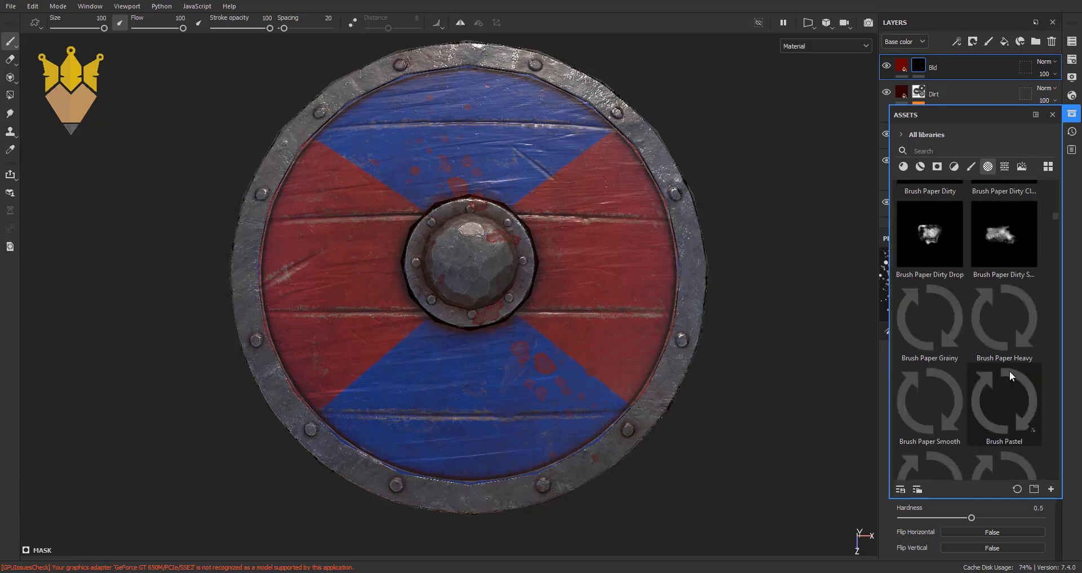
{"action": "scroll", "coordinate": [1009, 370], "scroll_direction": "down", "scroll_amount": 3}
{"action": "scroll", "coordinate": [1010, 370], "scroll_direction": "down", "scroll_amount": 3}
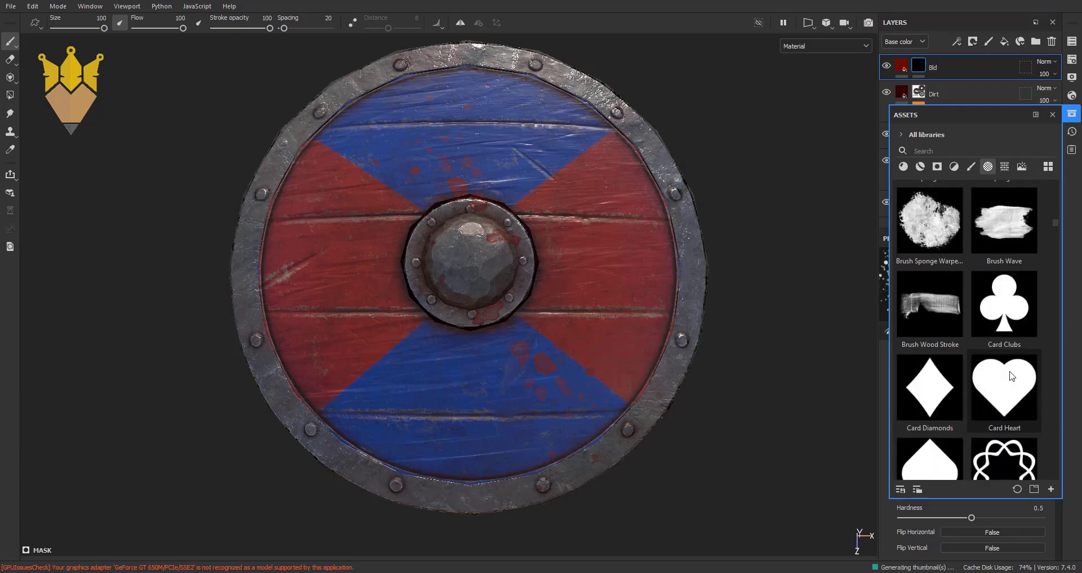
{"action": "scroll", "coordinate": [1009, 371], "scroll_direction": "down", "scroll_amount": 3}
{"action": "scroll", "coordinate": [1010, 370], "scroll_direction": "down", "scroll_amount": 3}
{"action": "scroll", "coordinate": [1010, 370], "scroll_direction": "down", "scroll_amount": 3}
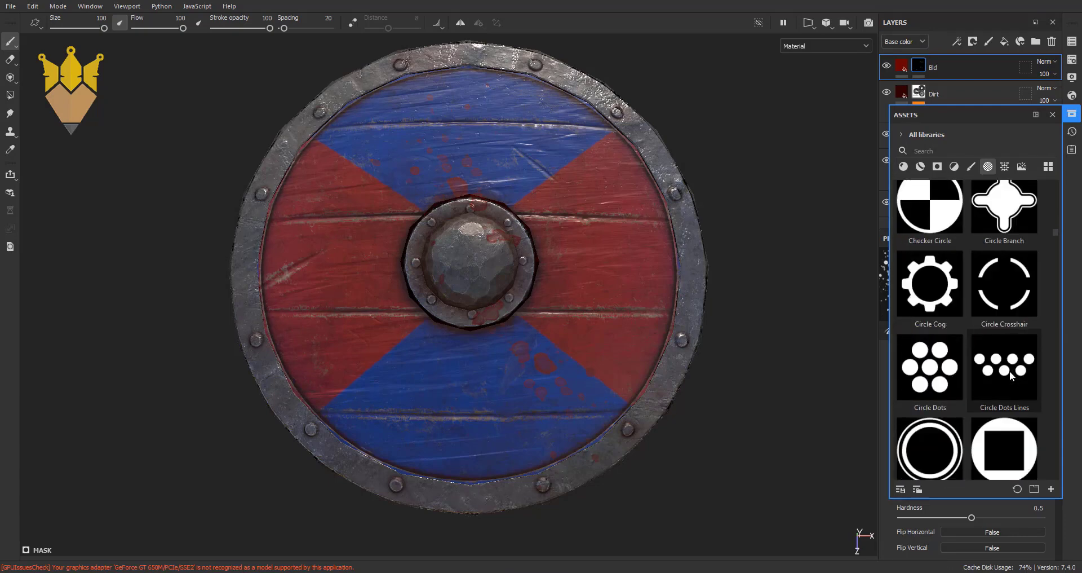
{"action": "scroll", "coordinate": [1010, 370], "scroll_direction": "down", "scroll_amount": 3}
{"action": "scroll", "coordinate": [1009, 370], "scroll_direction": "down", "scroll_amount": 3}
{"action": "scroll", "coordinate": [1010, 370], "scroll_direction": "down", "scroll_amount": 3}
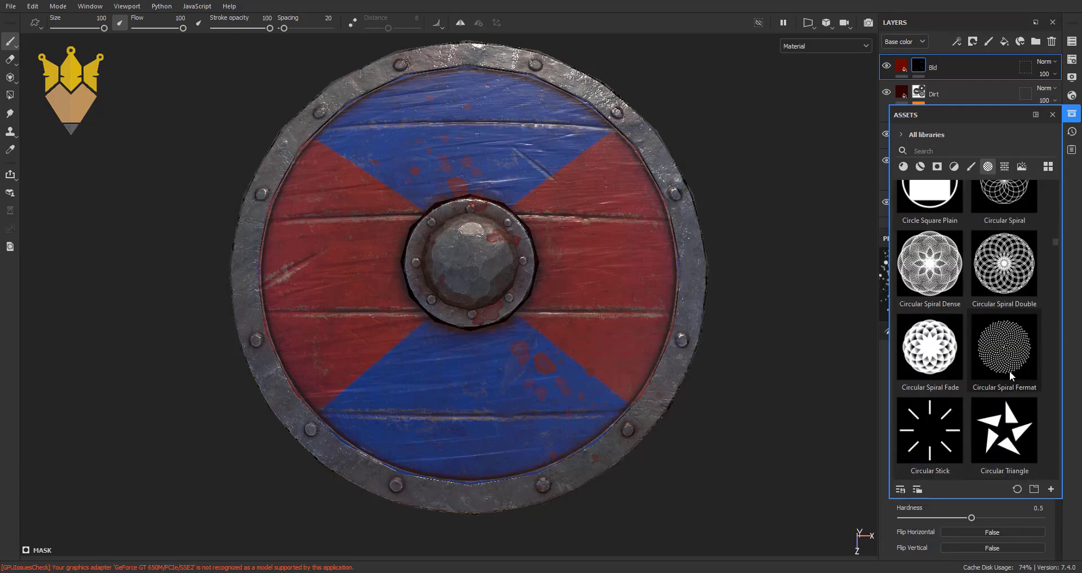
{"action": "scroll", "coordinate": [1010, 370], "scroll_direction": "down", "scroll_amount": 3}
{"action": "scroll", "coordinate": [1010, 370], "scroll_direction": "down", "scroll_amount": 3}
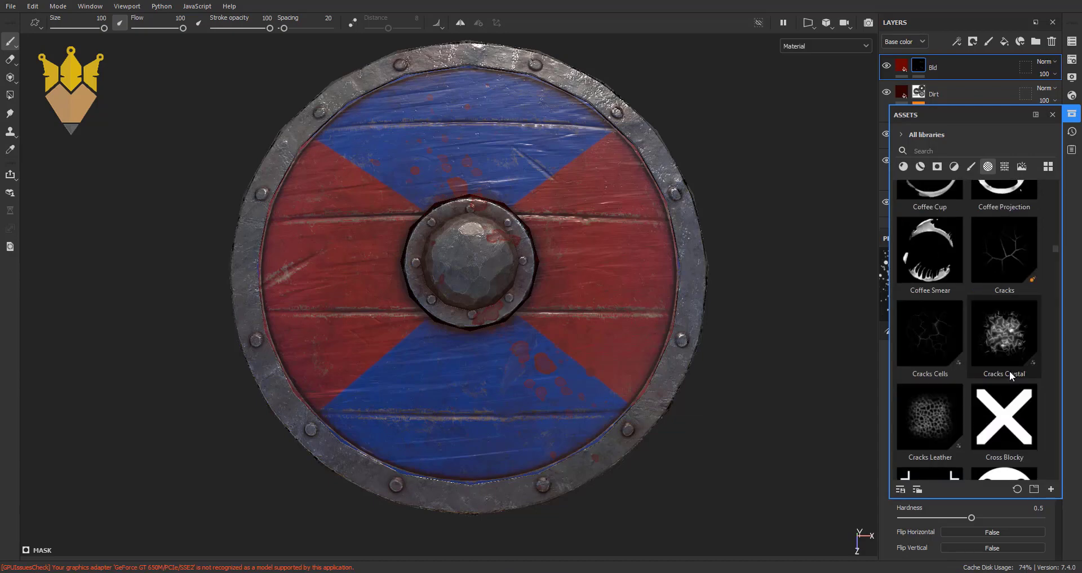
{"action": "scroll", "coordinate": [1010, 370], "scroll_direction": "up", "scroll_amount": 3}
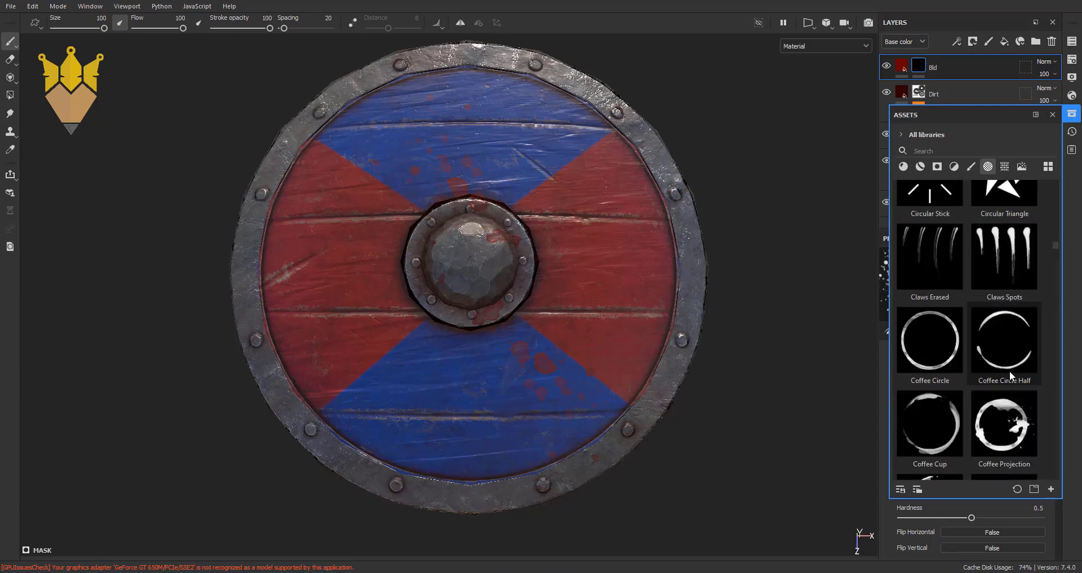
{"action": "scroll", "coordinate": [1010, 370], "scroll_direction": "down", "scroll_amount": 3}
{"action": "scroll", "coordinate": [1010, 370], "scroll_direction": "down", "scroll_amount": 3}
{"action": "scroll", "coordinate": [1009, 370], "scroll_direction": "down", "scroll_amount": 2}
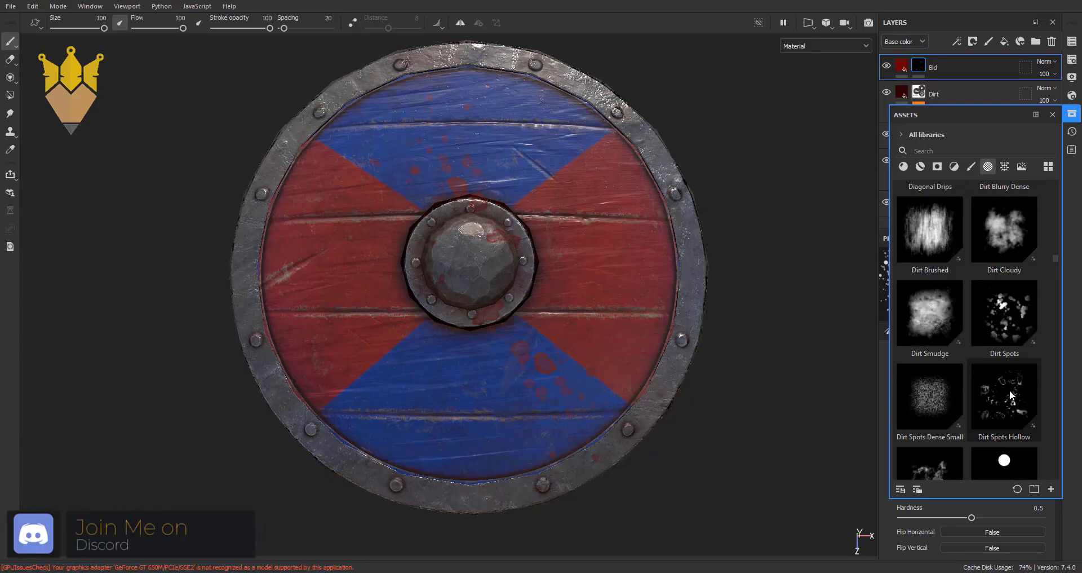
{"action": "scroll", "coordinate": [1009, 393], "scroll_direction": "down", "scroll_amount": 3}
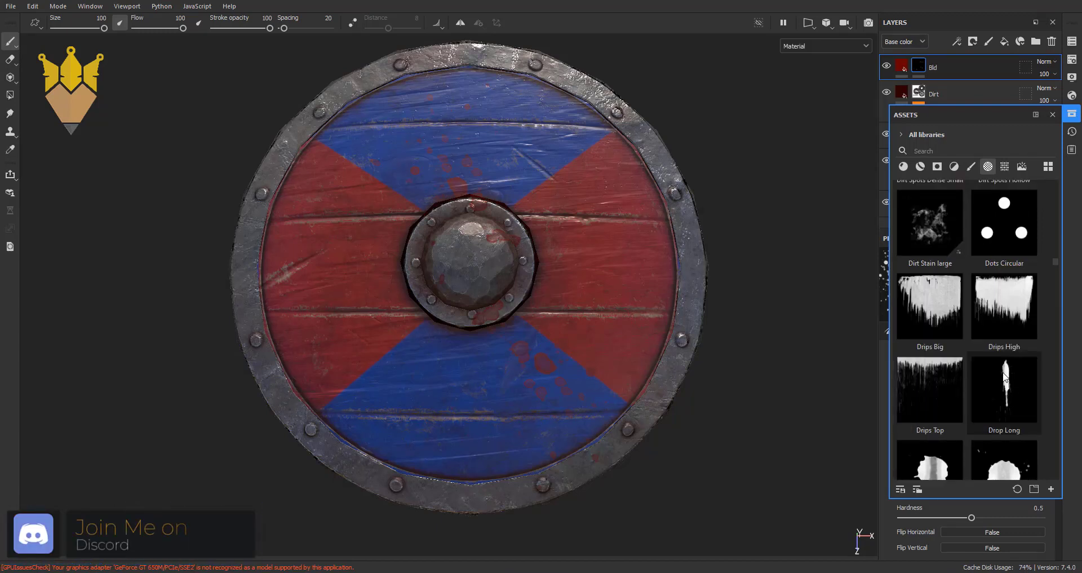
{"action": "scroll", "coordinate": [1006, 377], "scroll_direction": "up", "scroll_amount": 3}
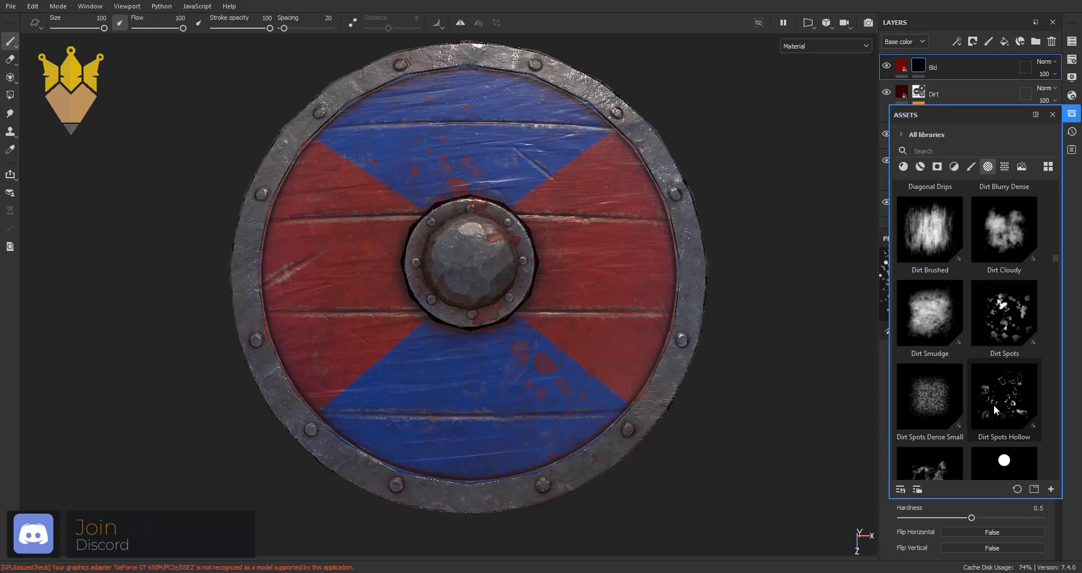
{"action": "scroll", "coordinate": [994, 409], "scroll_direction": "down", "scroll_amount": 3}
{"action": "scroll", "coordinate": [997, 403], "scroll_direction": "down", "scroll_amount": 3}
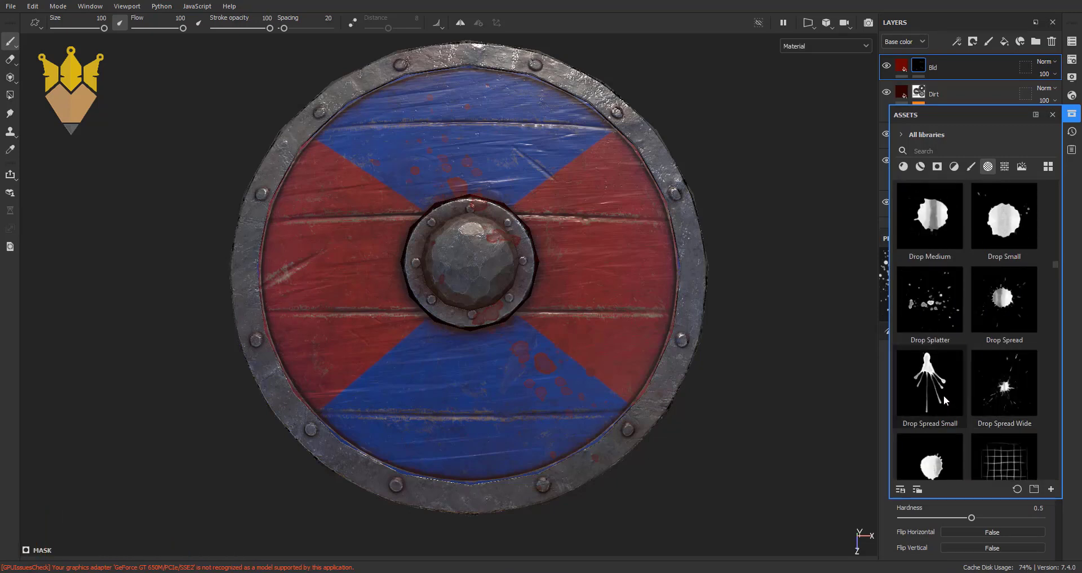
- Stamp Drop Spread Wide blood at the boss's left edge and Drop Spread Small, size 65.6, below it
{"action": "left_click", "coordinate": [992, 385]}
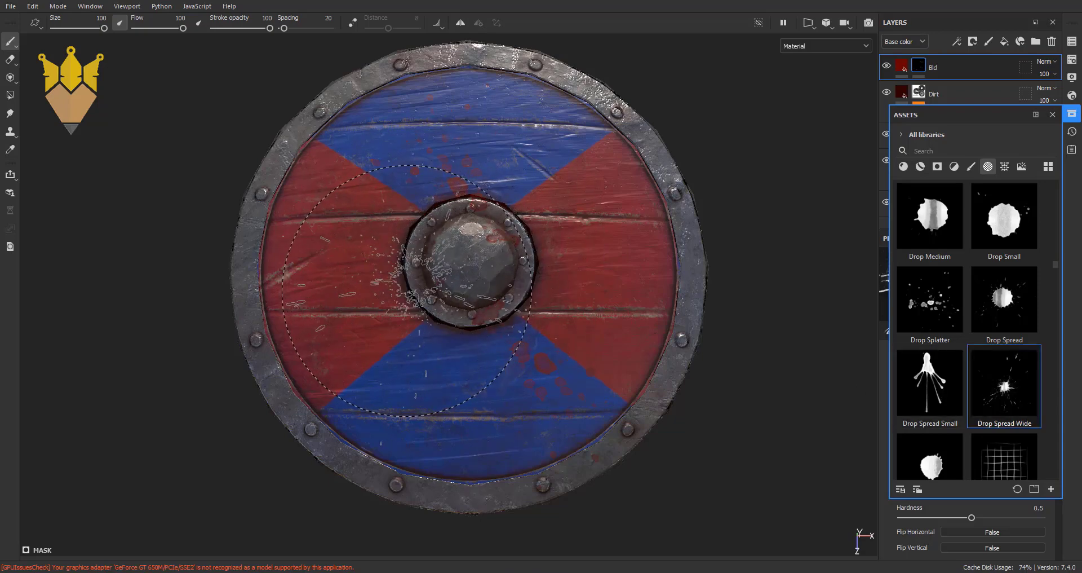
{"action": "left_click", "coordinate": [412, 273]}
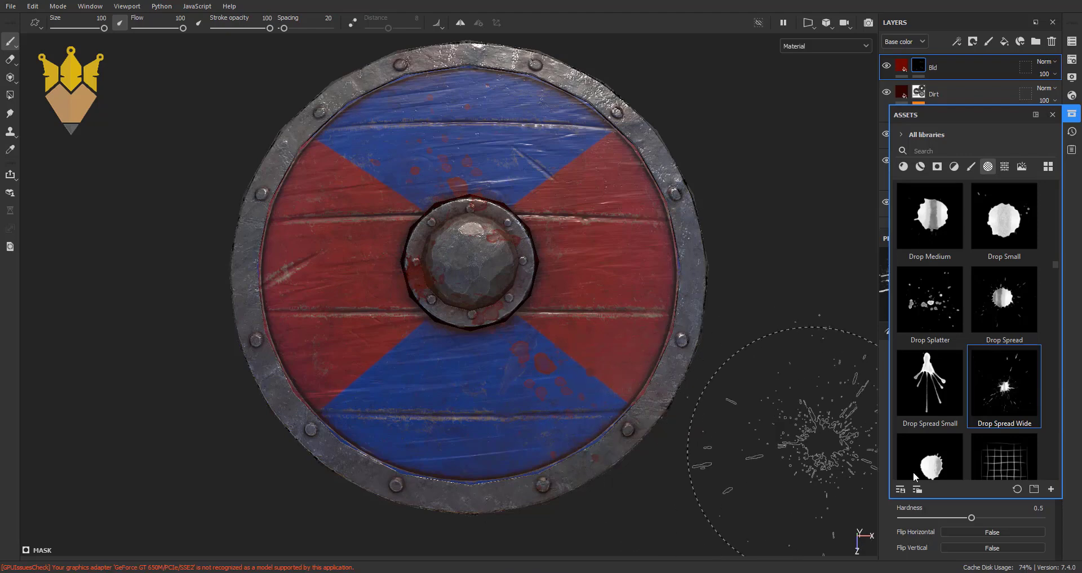
{"action": "left_click", "coordinate": [937, 389]}
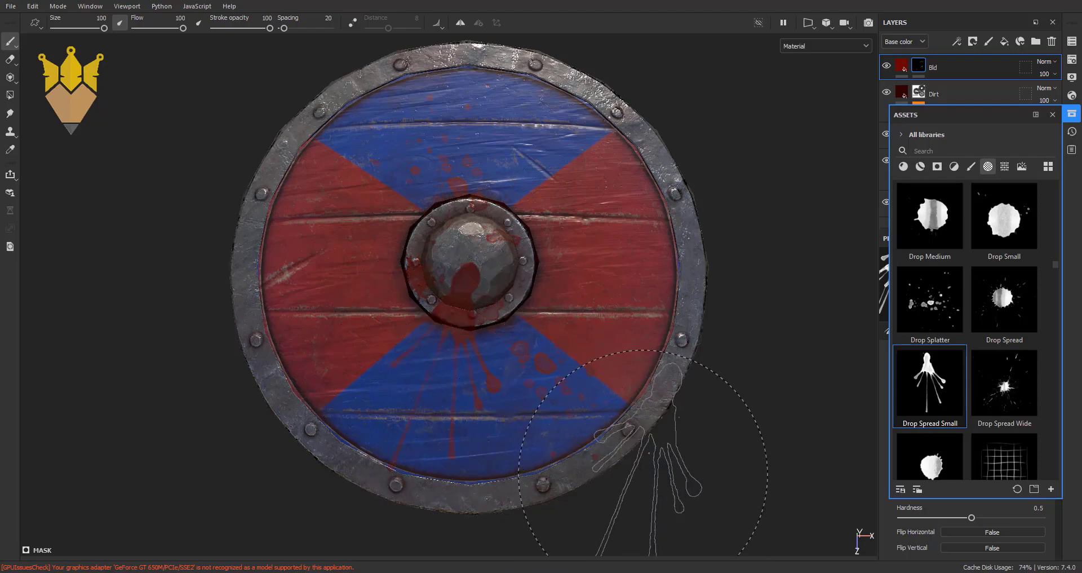
{"action": "mouse_move", "coordinate": [443, 371]}
{"action": "right_mouse_down", "text": "ctrl"}
{"action": "mouse_move", "coordinate": [474, 352]}
{"action": "mouse_move", "coordinate": [444, 348]}
{"action": "right_mouse_up", "text": "ctrl"}
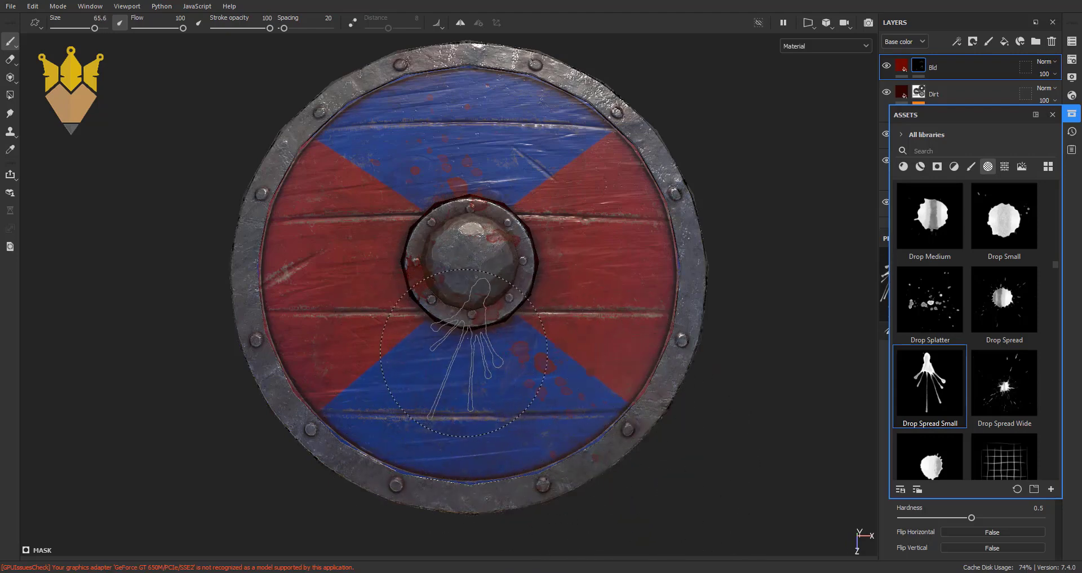
{"action": "left_click", "coordinate": [444, 348]}
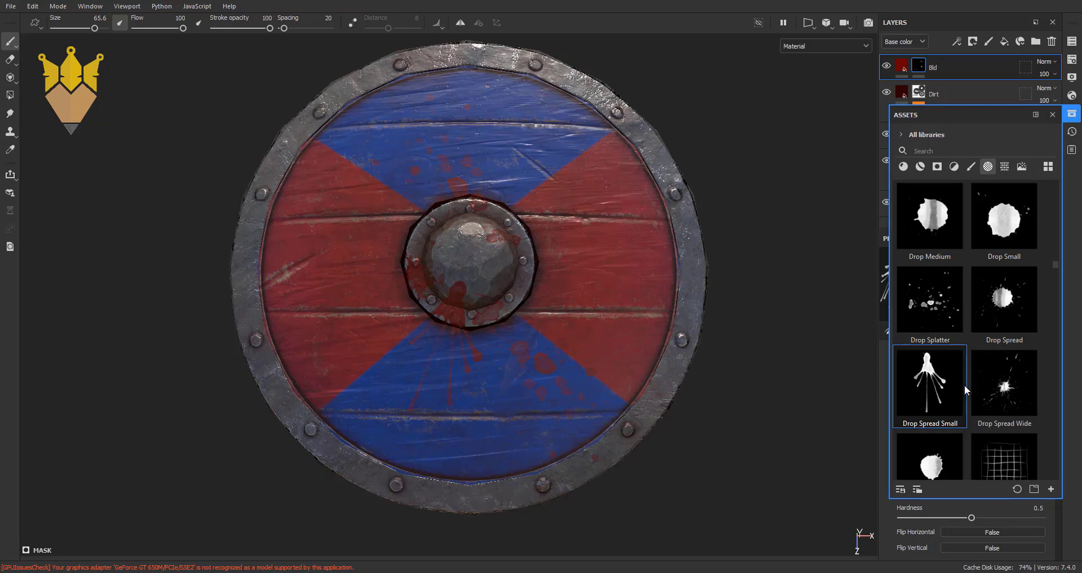
- Switch the stencil back to Drop Splatter and scroll further through the stencil list
{"action": "left_click", "coordinate": [993, 305]}
{"action": "left_click", "coordinate": [939, 303]}
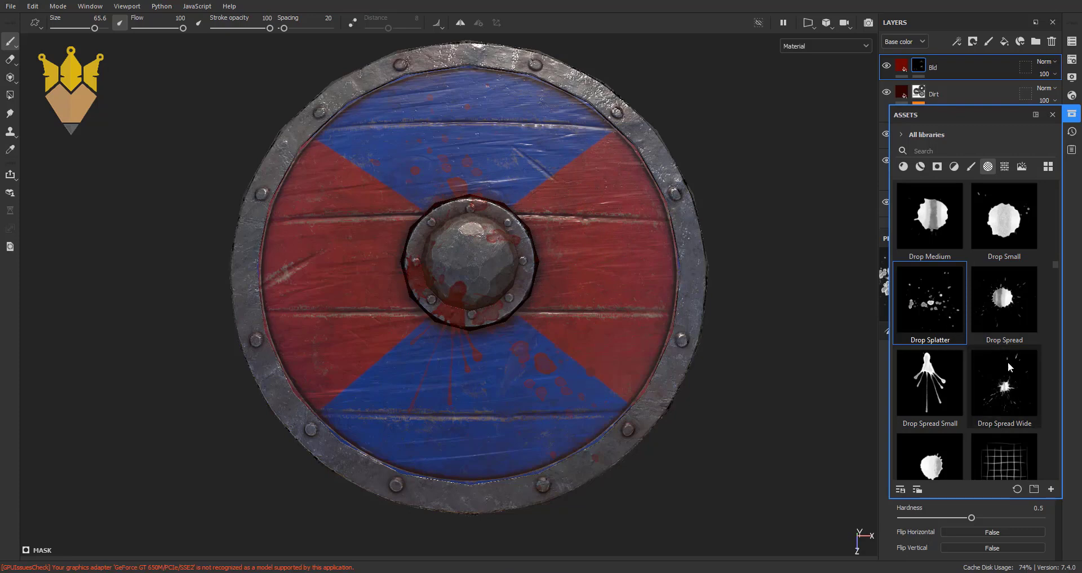
{"action": "scroll", "coordinate": [1003, 323], "scroll_direction": "down", "scroll_amount": 3}
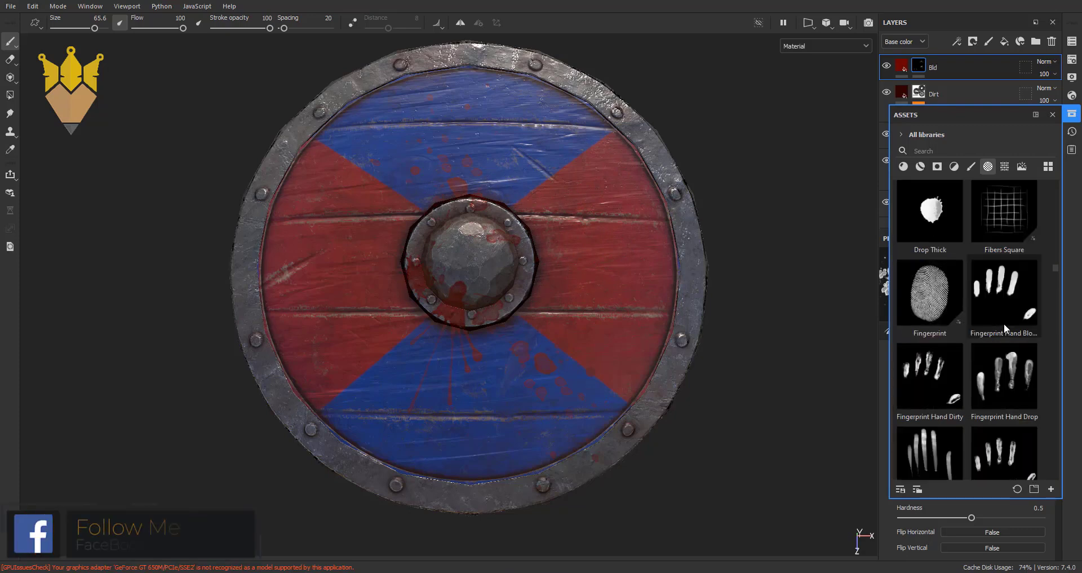
{"action": "scroll", "coordinate": [1004, 323], "scroll_direction": "down", "scroll_amount": 3}
{"action": "scroll", "coordinate": [1004, 323], "scroll_direction": "down", "scroll_amount": 3}
- Choose the Fingerprint Hand Blood alpha, rotate it about 90 degrees, and stamp handprints on the upper blue area
{"action": "scroll", "coordinate": [1003, 323], "scroll_direction": "up", "scroll_amount": 3}
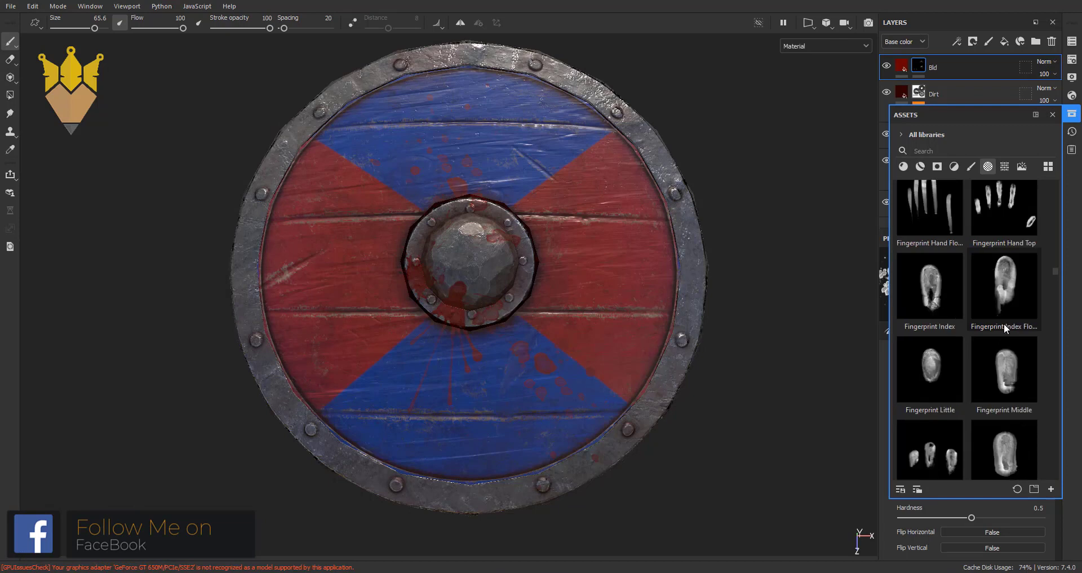
{"action": "scroll", "coordinate": [1004, 323], "scroll_direction": "up", "scroll_amount": 3}
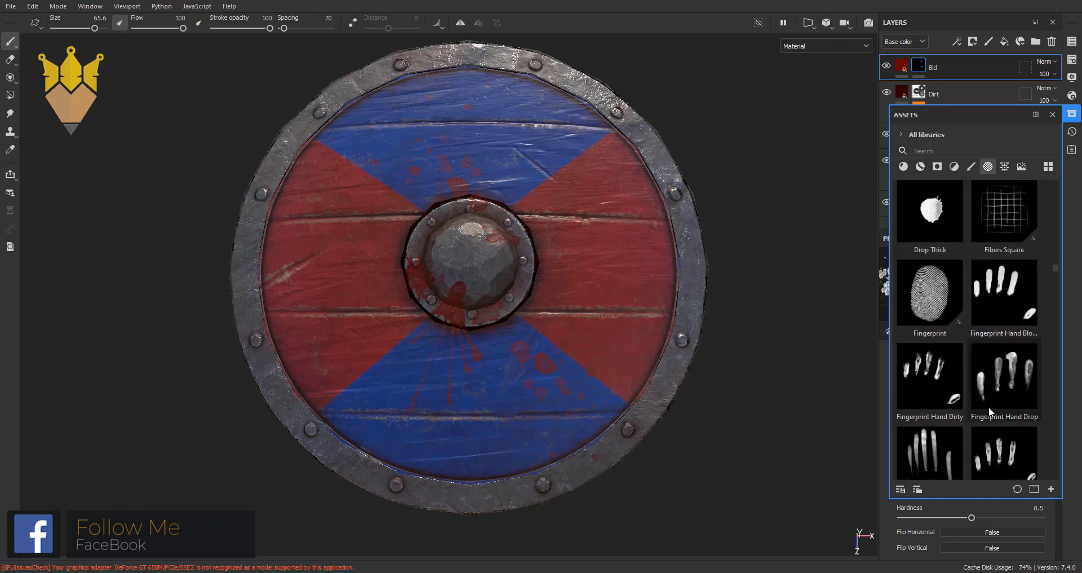
{"action": "left_click", "coordinate": [935, 457]}
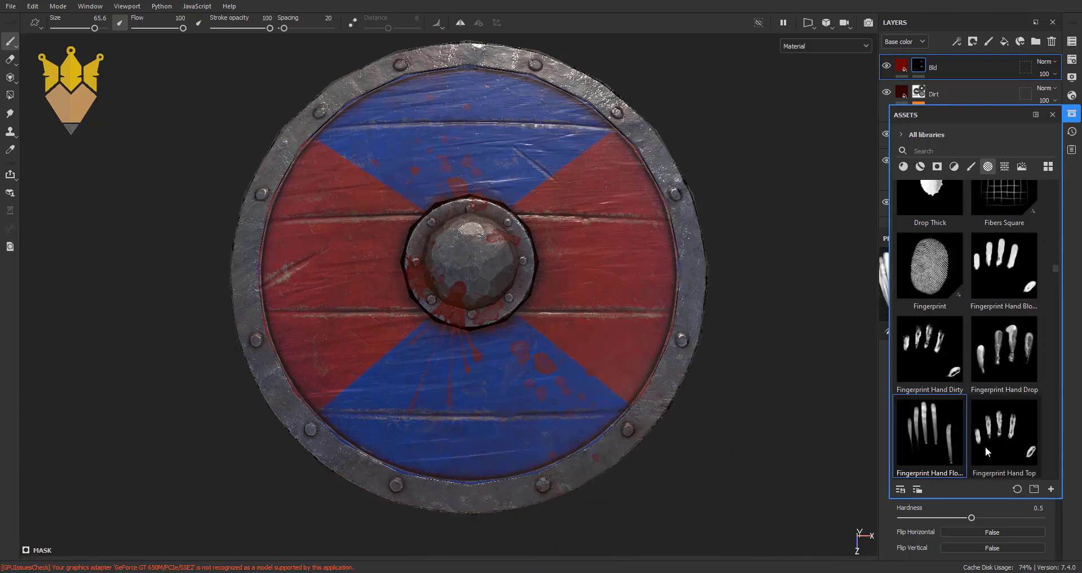
{"action": "scroll", "coordinate": [989, 432], "scroll_direction": "down", "scroll_amount": 3}
{"action": "scroll", "coordinate": [989, 431], "scroll_direction": "down", "scroll_amount": 2}
{"action": "scroll", "coordinate": [989, 435], "scroll_direction": "down", "scroll_amount": 2}
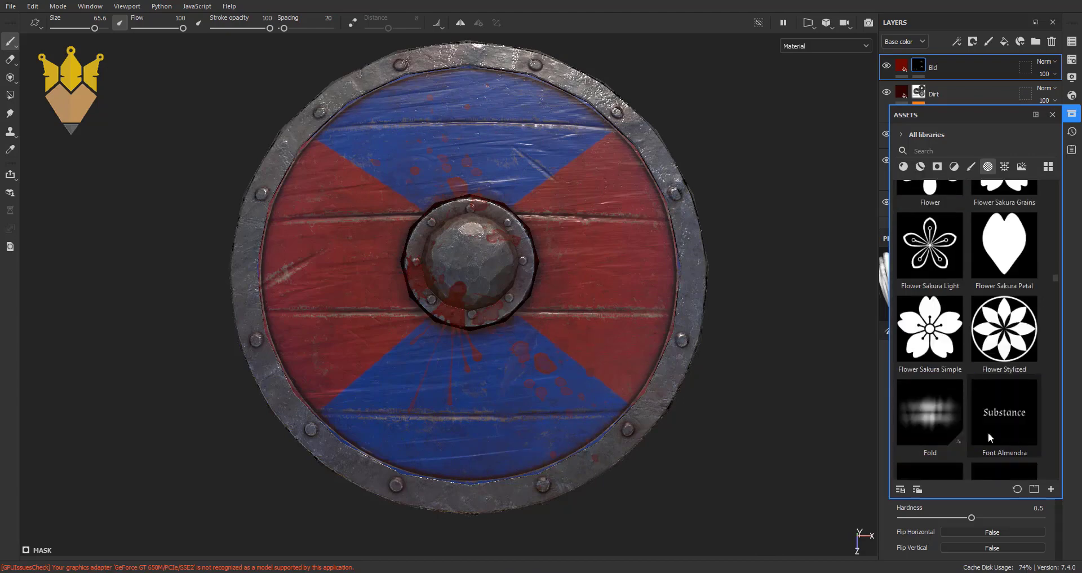
{"action": "scroll", "coordinate": [989, 435], "scroll_direction": "up", "scroll_amount": 2}
{"action": "scroll", "coordinate": [989, 435], "scroll_direction": "up", "scroll_amount": 4}
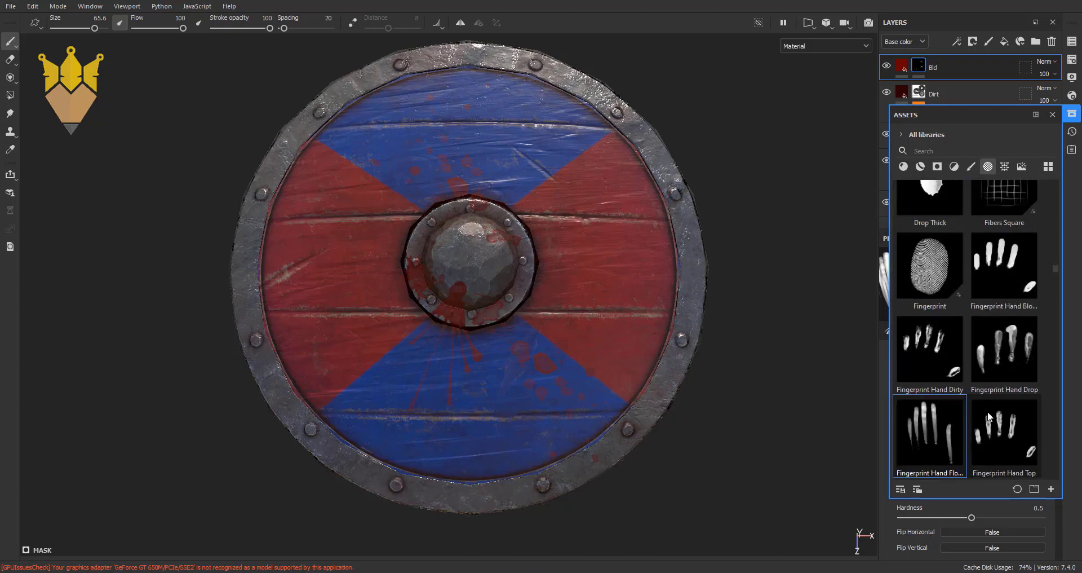
{"action": "left_click", "coordinate": [1003, 264]}
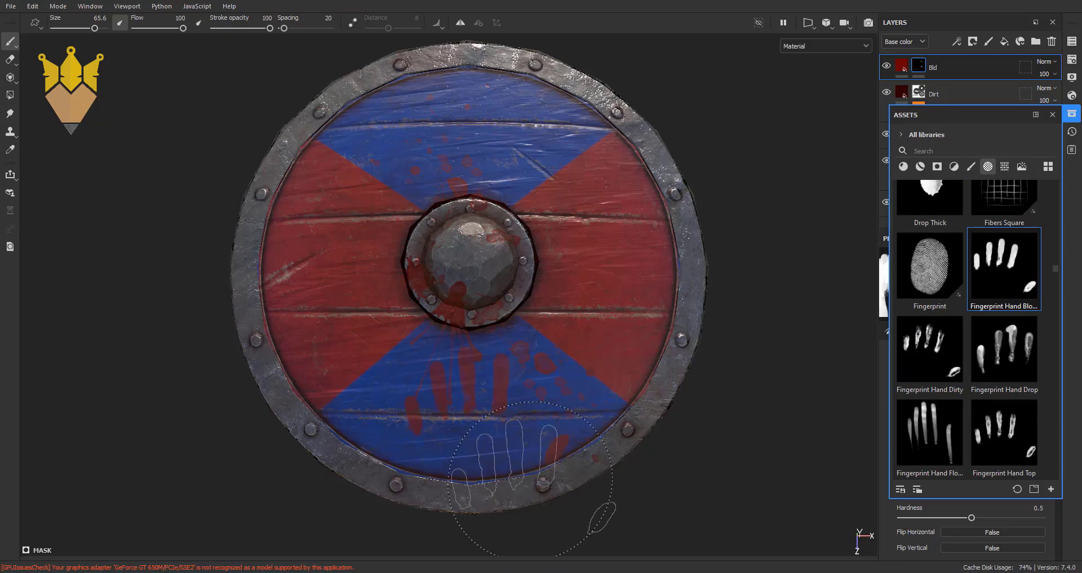
{"action": "left_click_drag", "start_coordinate": [474, 174], "coordinate": [431, 169], "text": "ctrl"}
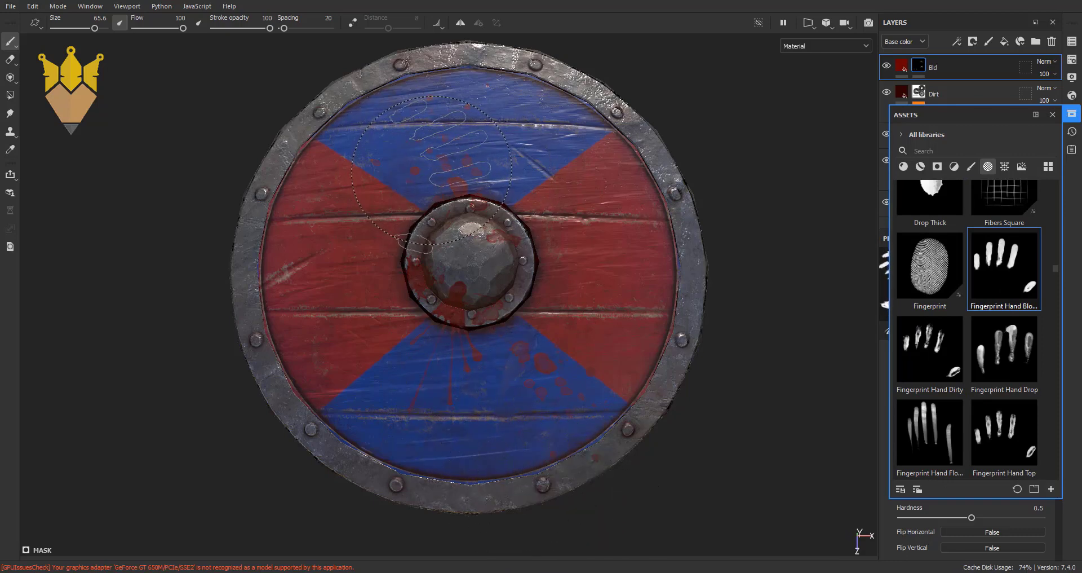
{"action": "left_click", "coordinate": [384, 139]}
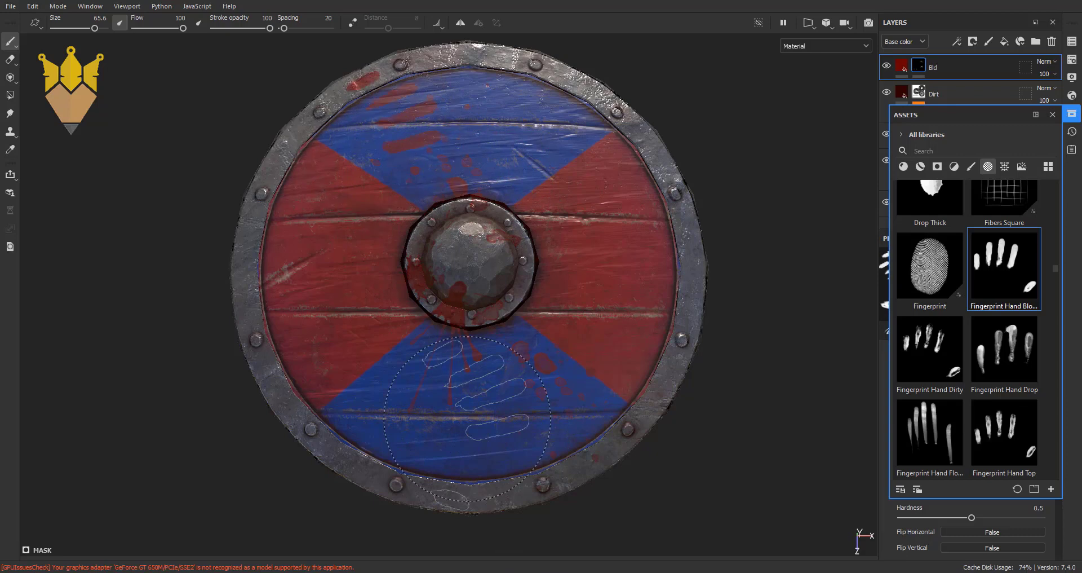
- Turn the handprint horizontal, lower flow to 54, and stamp it on the lower blue area
{"action": "left_click_drag", "start_coordinate": [519, 427], "coordinate": [496, 428], "text": "ctrl"}
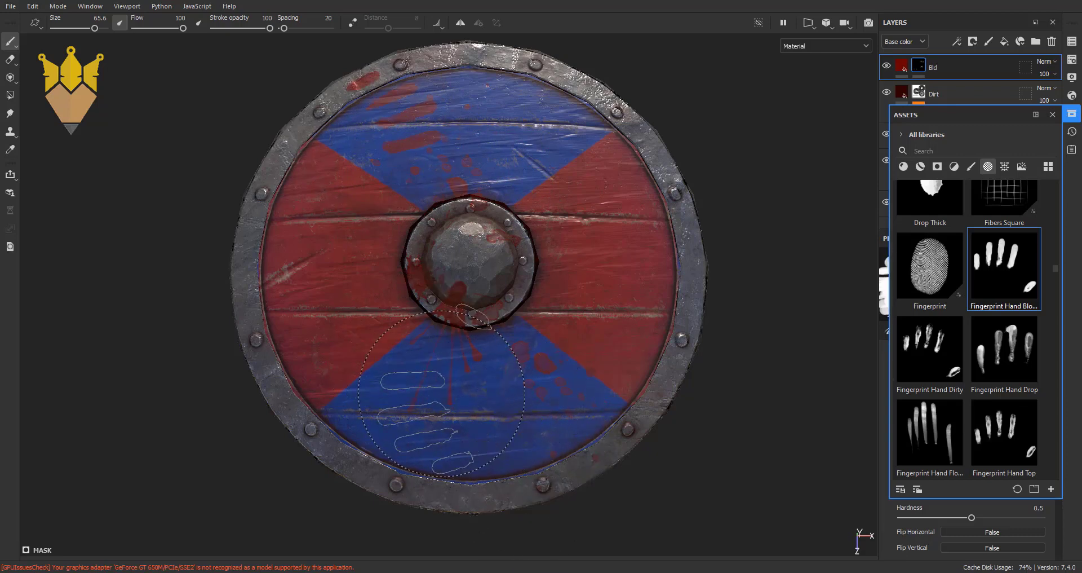
{"action": "mouse_move", "coordinate": [441, 393]}
{"action": "left_mouse_down", "text": "ctrl"}
{"action": "mouse_move", "coordinate": [509, 384]}
{"action": "mouse_move", "coordinate": [492, 405]}
{"action": "left_mouse_up", "text": "ctrl"}
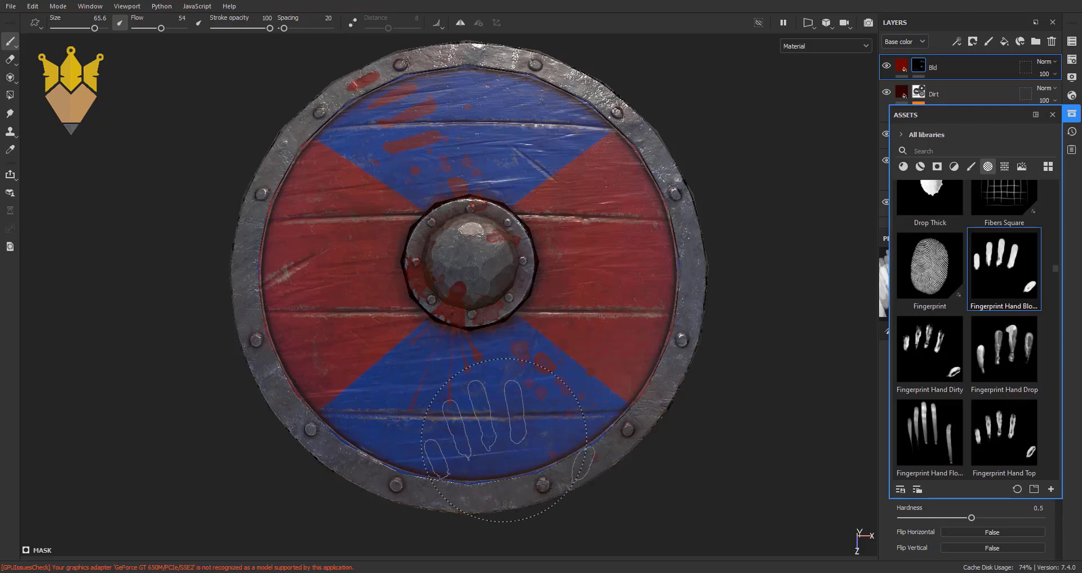
{"action": "left_click", "coordinate": [504, 438]}
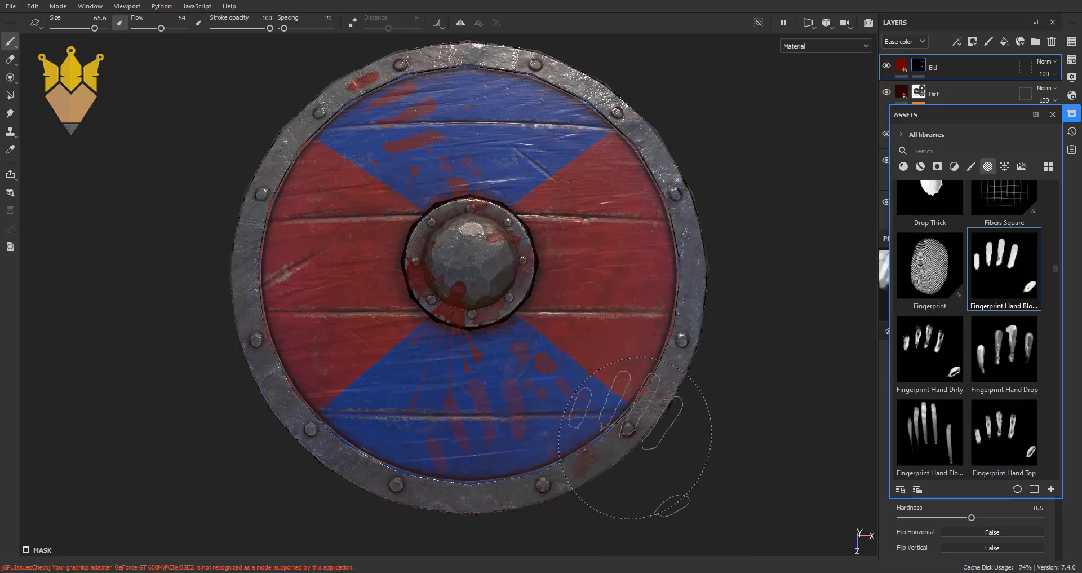
- Stamp diagonal Fingerprint Hand Flowing handprints on the upper blue area and the shield's lower left
{"action": "scroll", "coordinate": [969, 431], "scroll_direction": "down", "scroll_amount": 2}
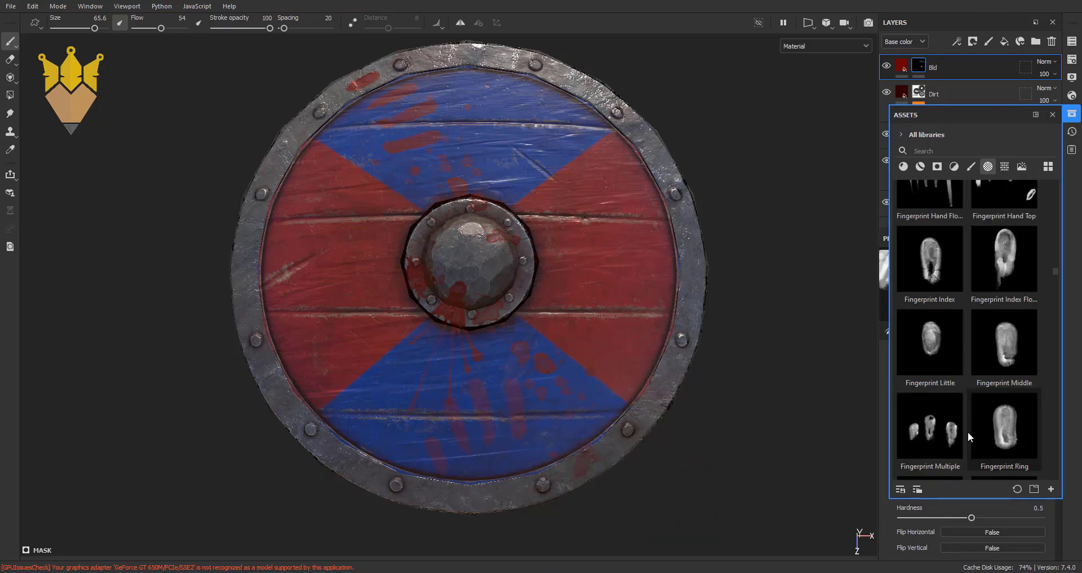
{"action": "scroll", "coordinate": [969, 431], "scroll_direction": "up", "scroll_amount": 2}
{"action": "left_click", "coordinate": [933, 425]}
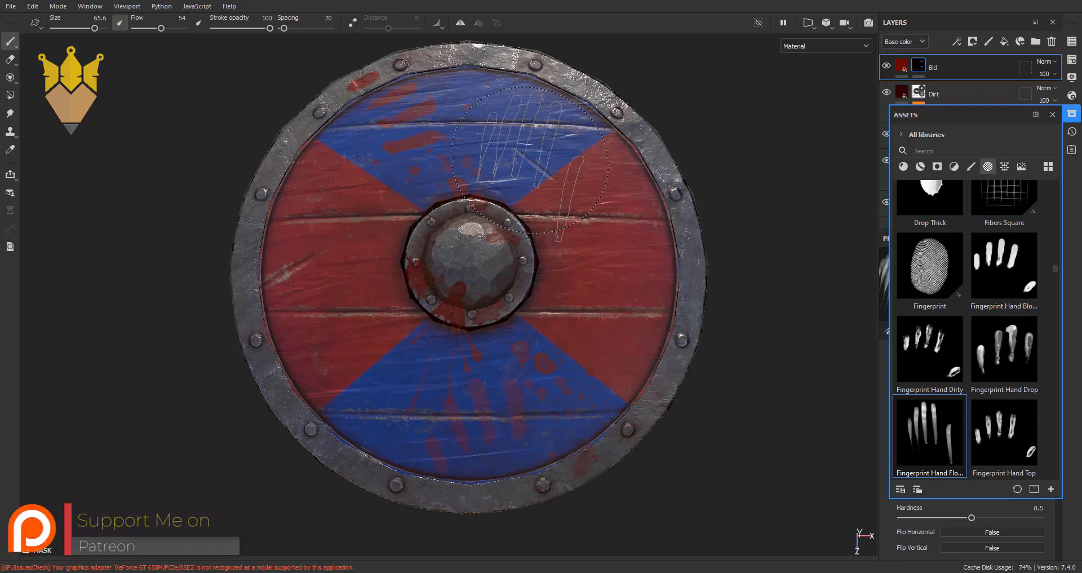
{"action": "left_click_drag", "start_coordinate": [530, 160], "coordinate": [529, 159], "text": "ctrl"}
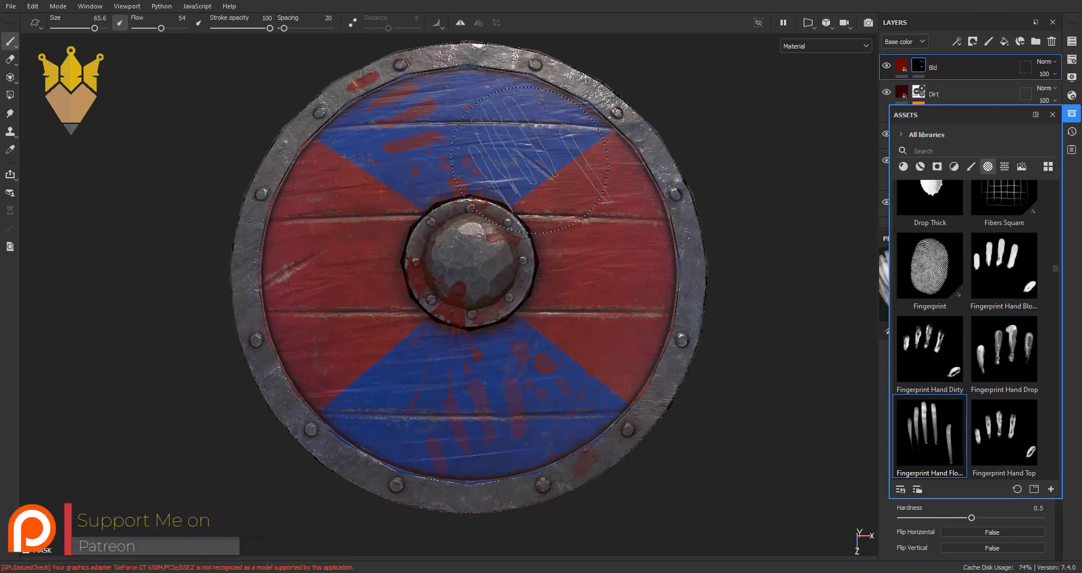
{"action": "left_click", "coordinate": [530, 159]}
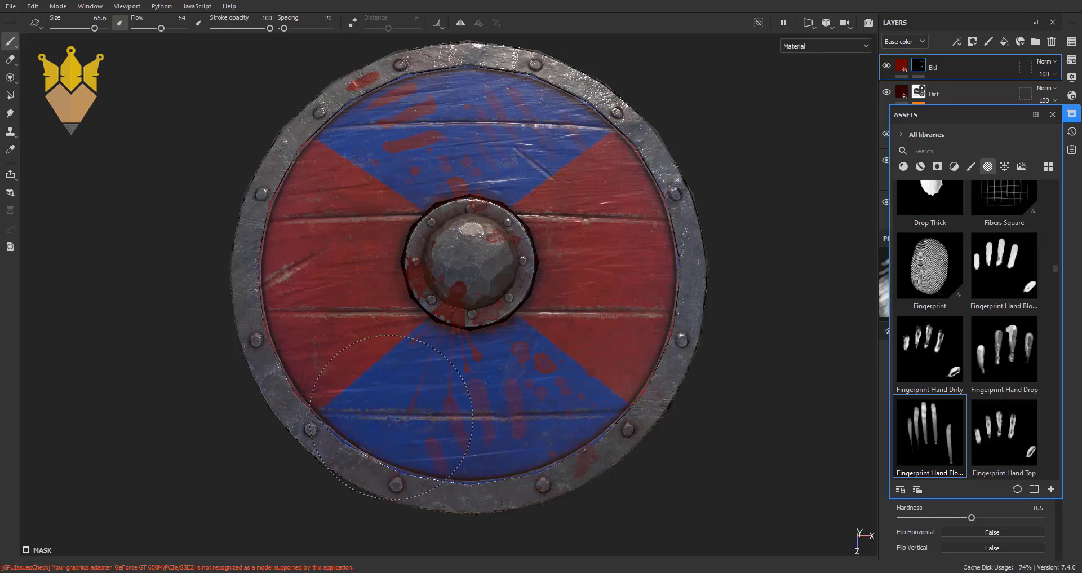
{"action": "left_click", "coordinate": [392, 417]}
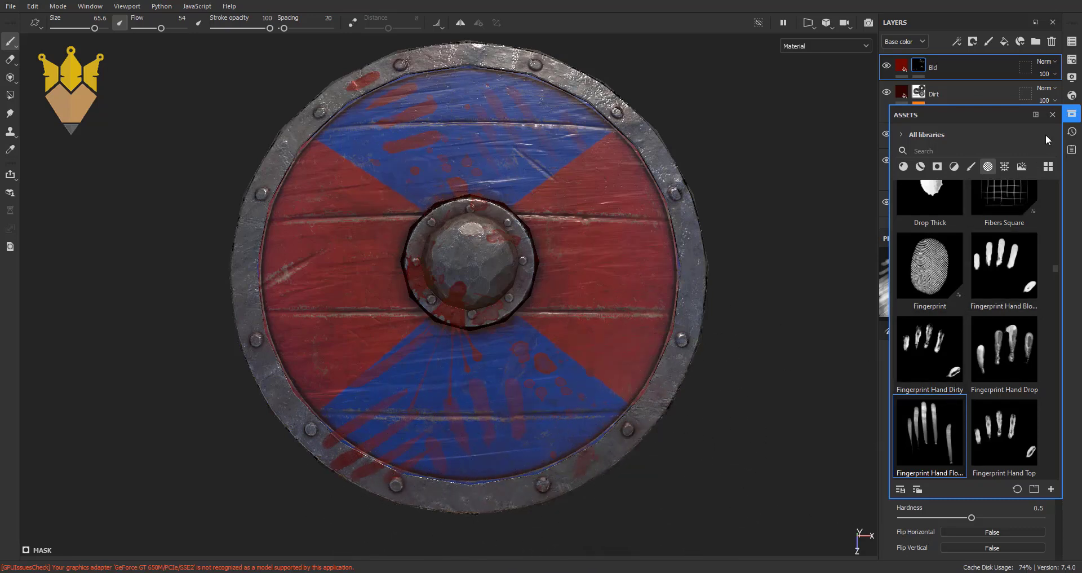
- Add a Dripping Rust generator to the Bld layer's mask for red speckles
{"action": "left_click", "coordinate": [1053, 115]}
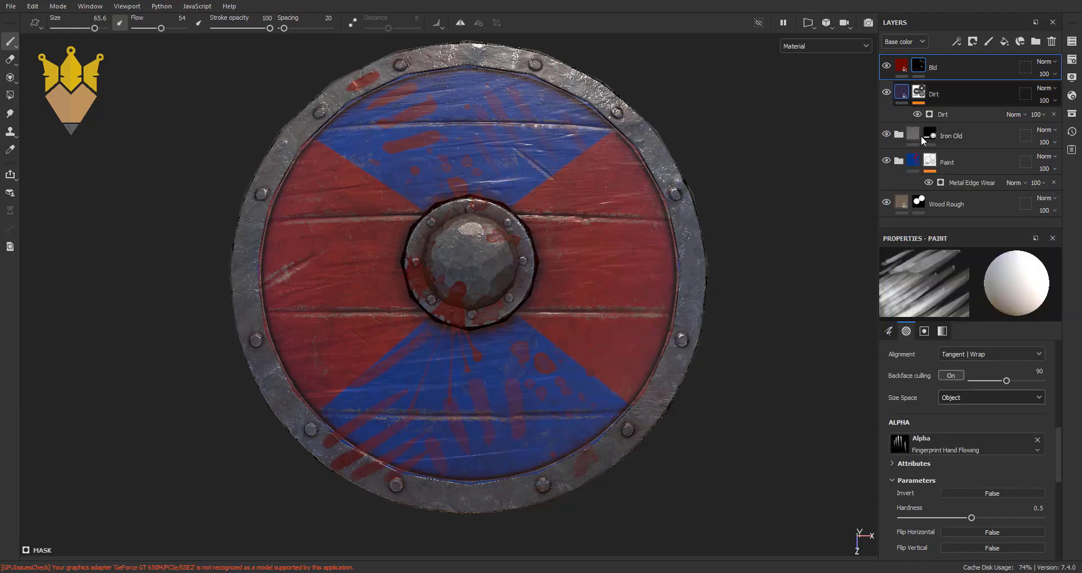
{"action": "right_click", "coordinate": [922, 69]}
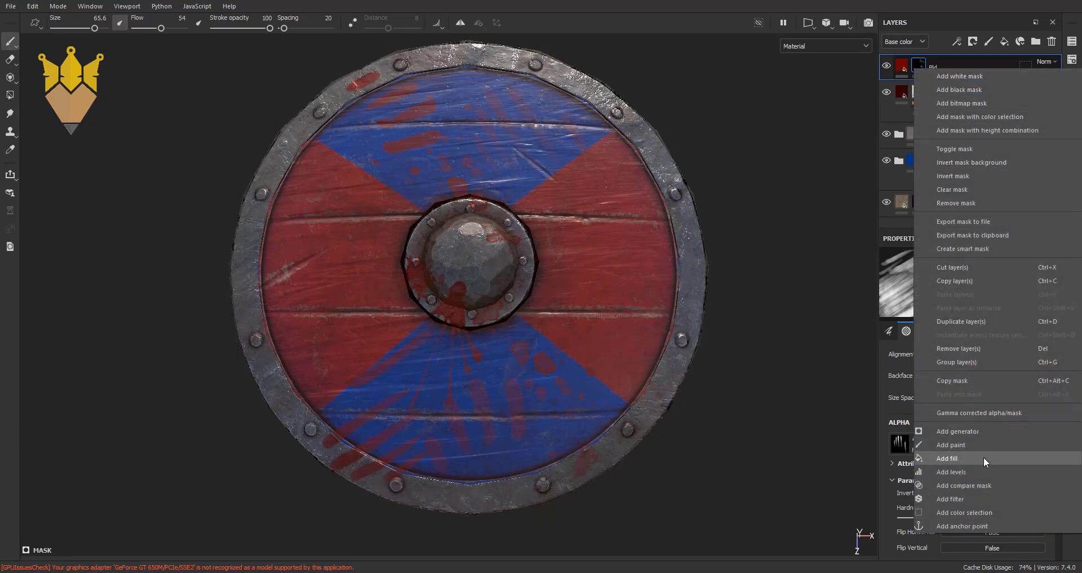
{"action": "left_click", "coordinate": [971, 432]}
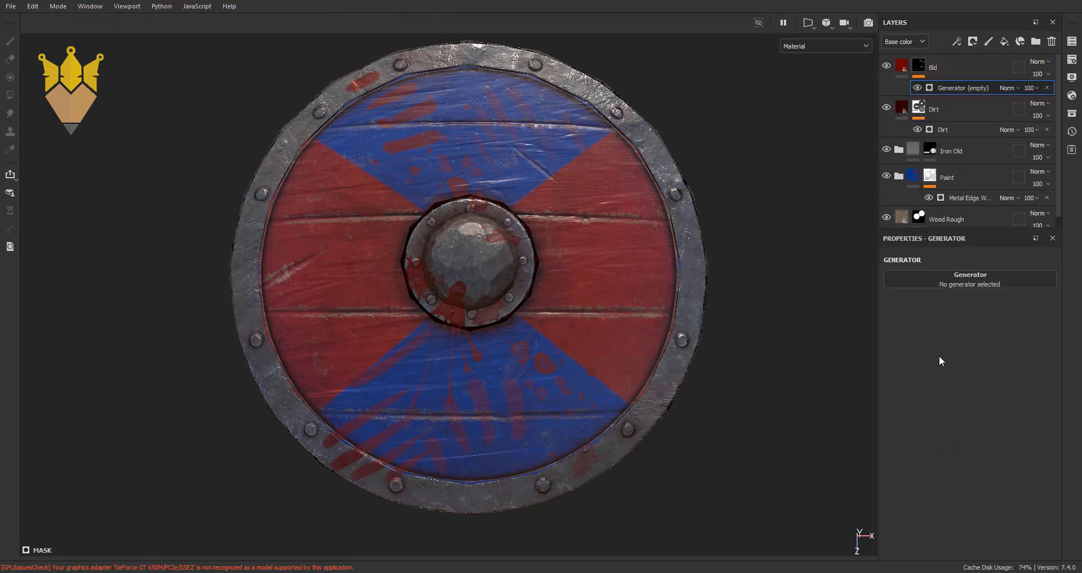
{"action": "left_click", "coordinate": [941, 286]}
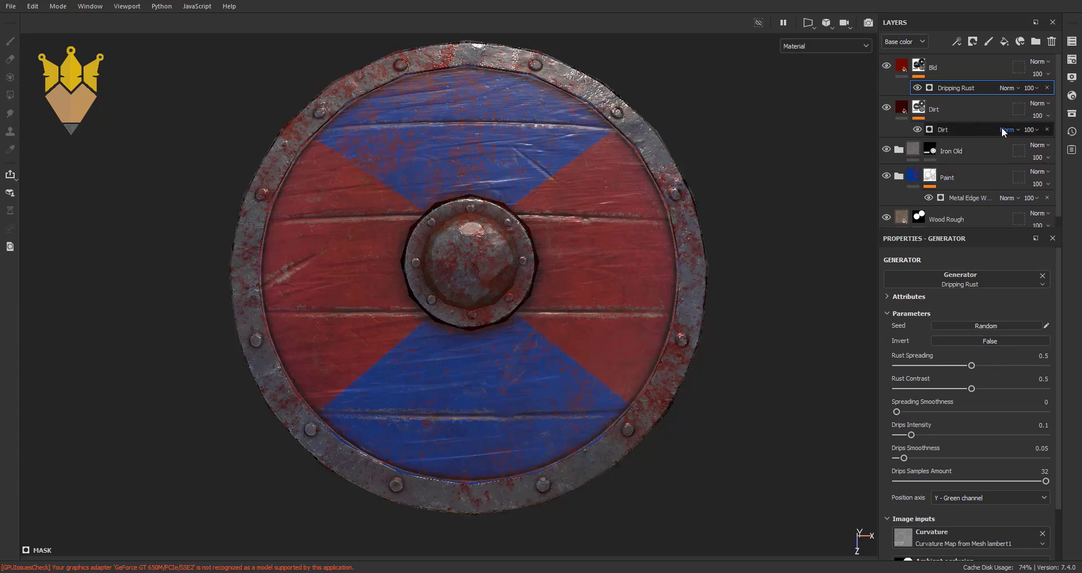
- Switch the Dripping Rust generator to Multiply blending and raise its Rust Spreading to 0.81
{"action": "left_click", "coordinate": [1017, 88]}
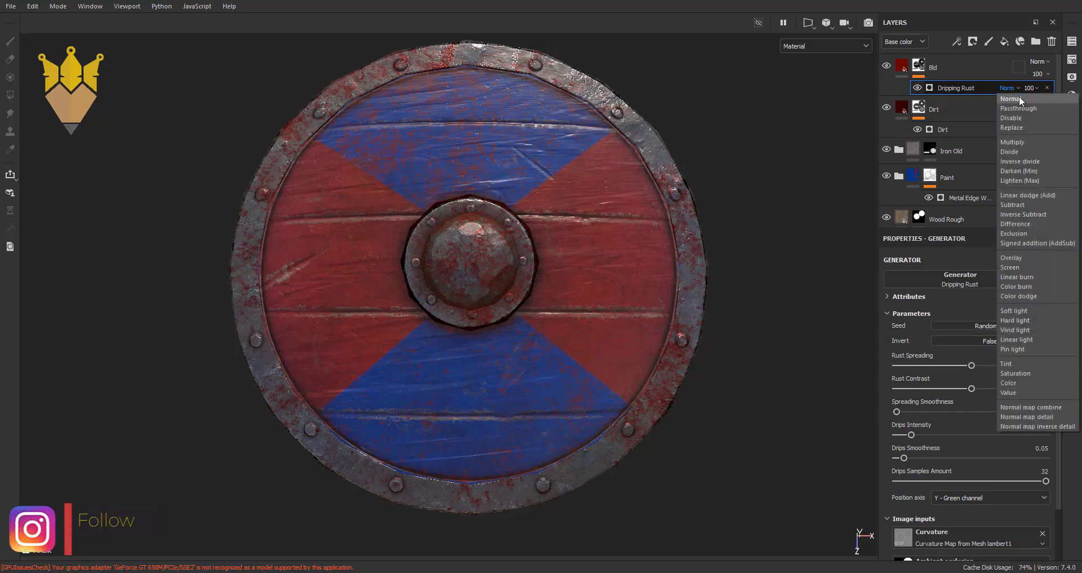
{"action": "left_click", "coordinate": [1015, 142]}
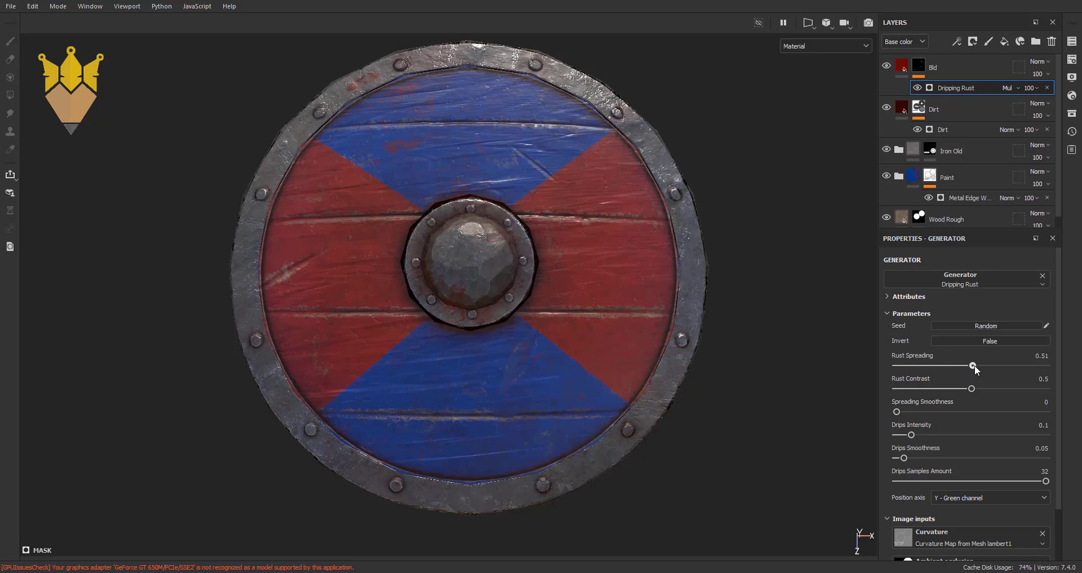
{"action": "left_click_drag", "start_coordinate": [982, 370], "coordinate": [999, 367]}
{"action": "left_click", "coordinate": [1012, 366]}
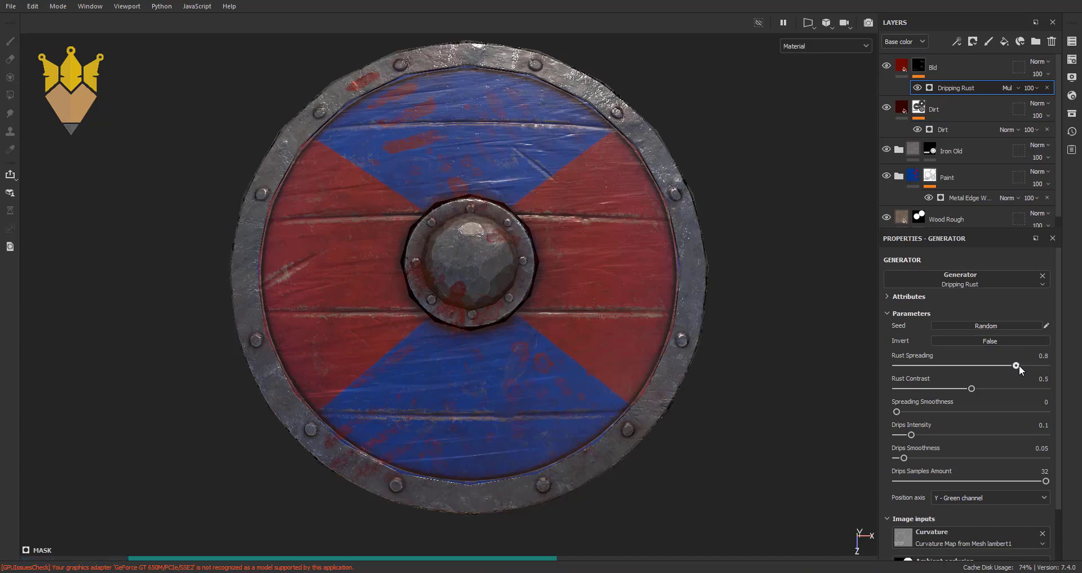
{"action": "left_click_drag", "start_coordinate": [1019, 366], "coordinate": [1021, 367]}
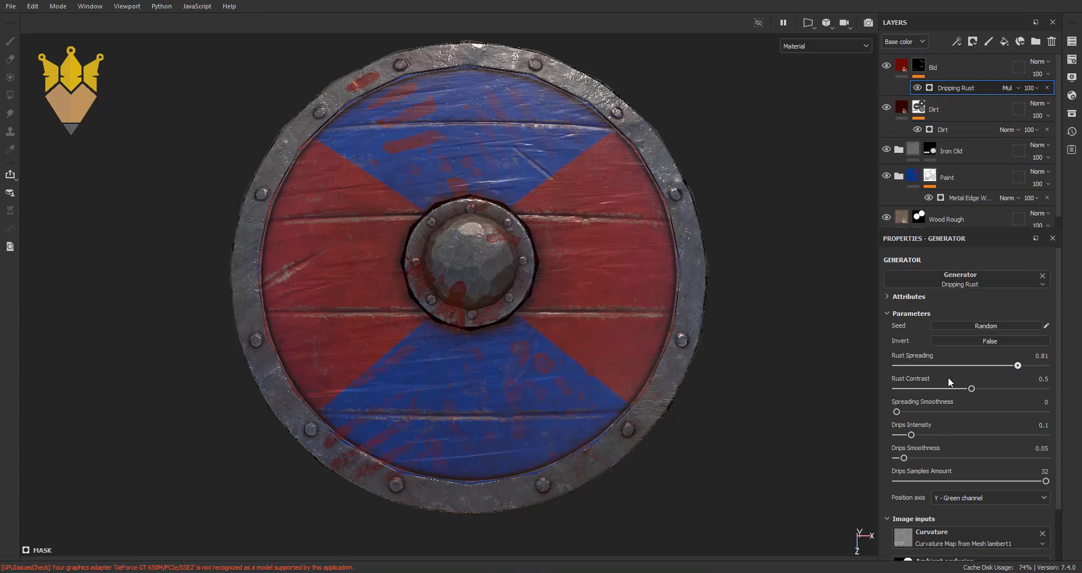
- Compare Dripping Rust on and off around the boss, then set Rust Contrast 0.77 and Rust Spreading 0.92
{"action": "right_click_drag", "start_coordinate": [395, 288], "coordinate": [446, 368], "text": "alt"}
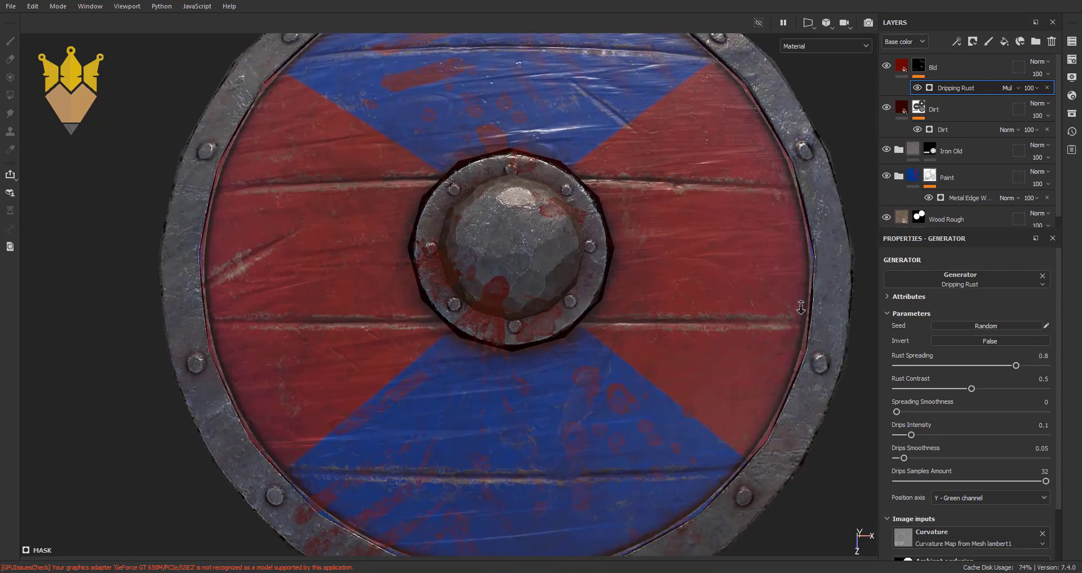
{"action": "middle_click_drag", "start_coordinate": [446, 367], "coordinate": [496, 345], "text": "alt"}
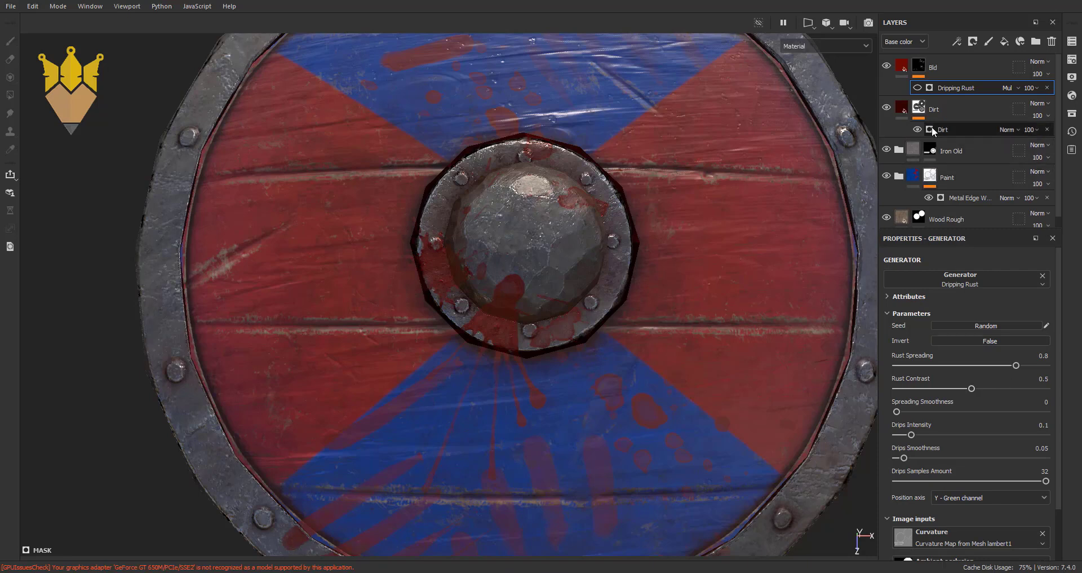
{"action": "left_click", "coordinate": [921, 88]}
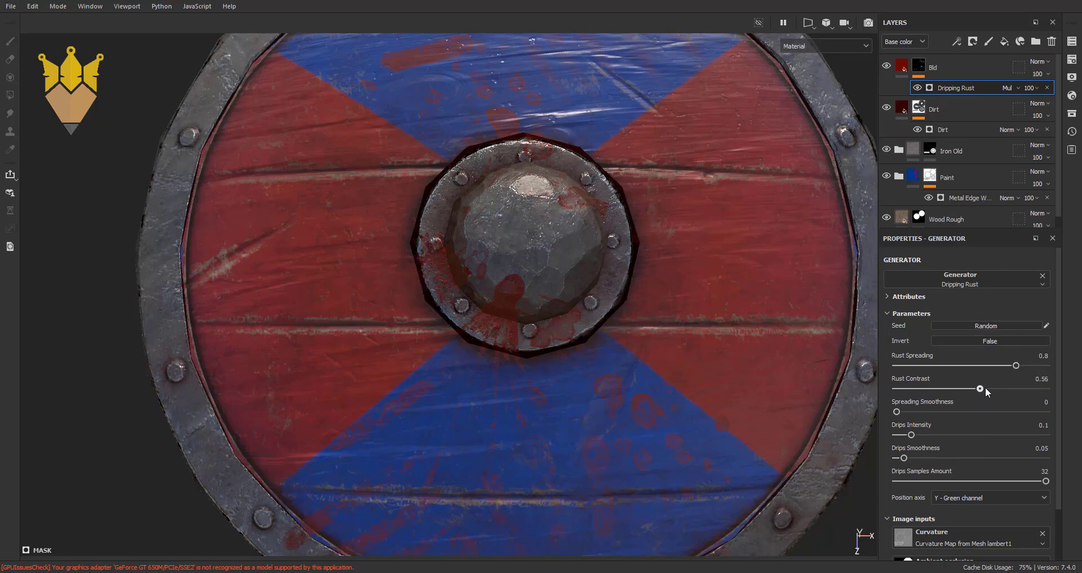
{"action": "left_click_drag", "start_coordinate": [994, 392], "coordinate": [1011, 388]}
{"action": "left_click_drag", "start_coordinate": [1021, 367], "coordinate": [1035, 370]}
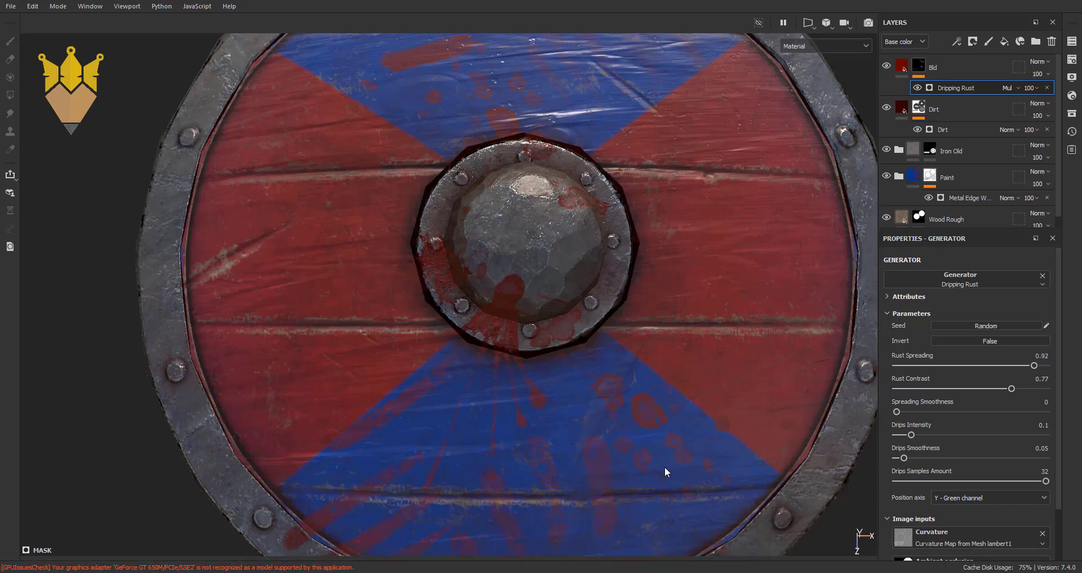
{"action": "scroll", "coordinate": [565, 359], "scroll_direction": "down", "scroll_amount": 2}
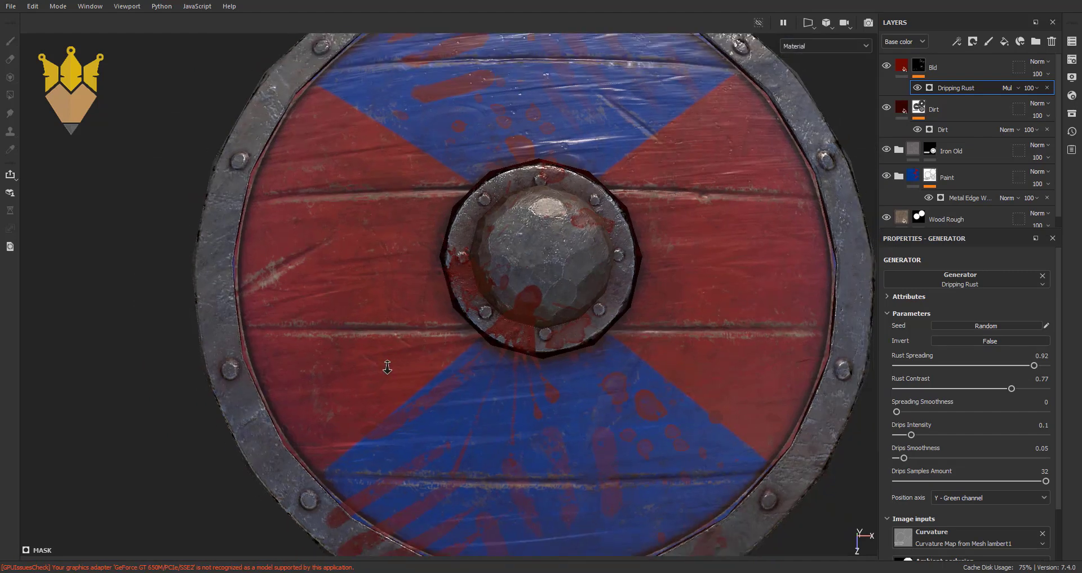
{"action": "scroll", "coordinate": [570, 355], "scroll_direction": "down", "scroll_amount": 2}
{"action": "scroll", "coordinate": [576, 350], "scroll_direction": "down", "scroll_amount": 1}
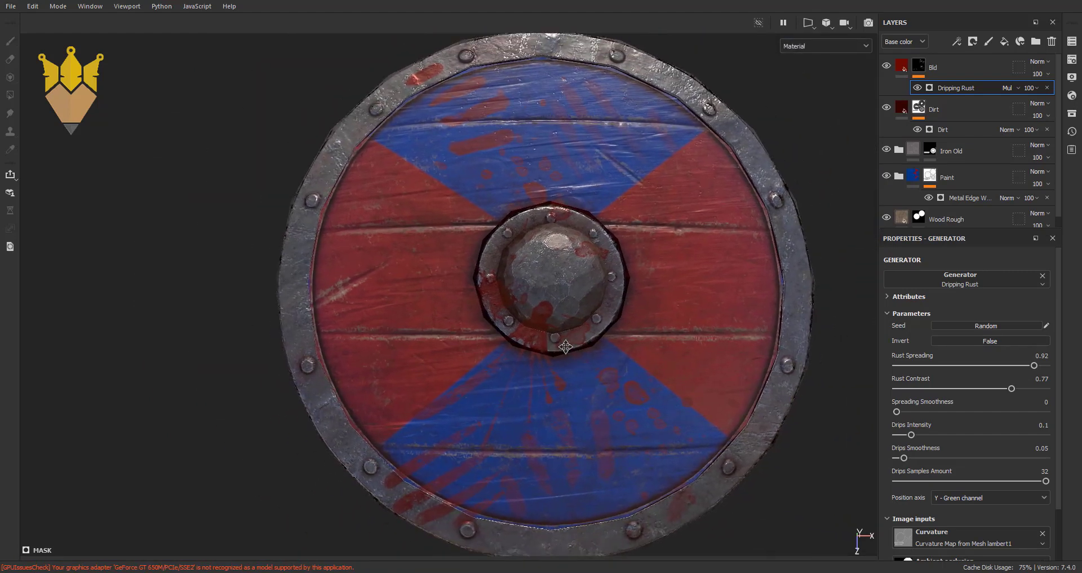
{"action": "scroll", "coordinate": [772, 181], "scroll_direction": "down", "scroll_amount": 1}
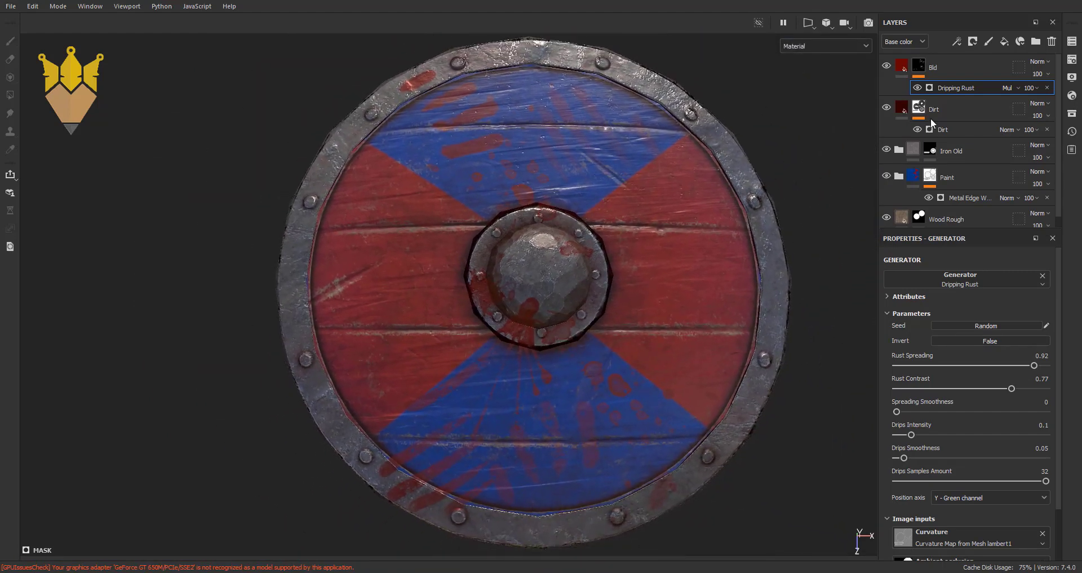
- With the Bld layer selected, pick the Cement 1 brush from the asset library's brushes
{"action": "left_click", "coordinate": [902, 67]}
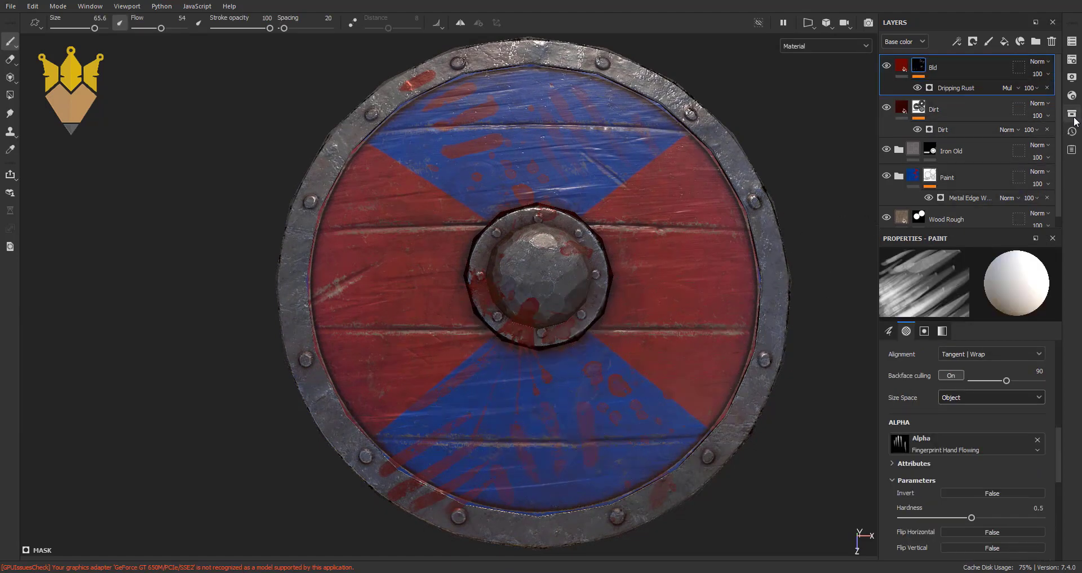
{"action": "left_click", "coordinate": [1072, 113]}
{"action": "scroll", "coordinate": [958, 282], "scroll_direction": "up", "scroll_amount": 5}
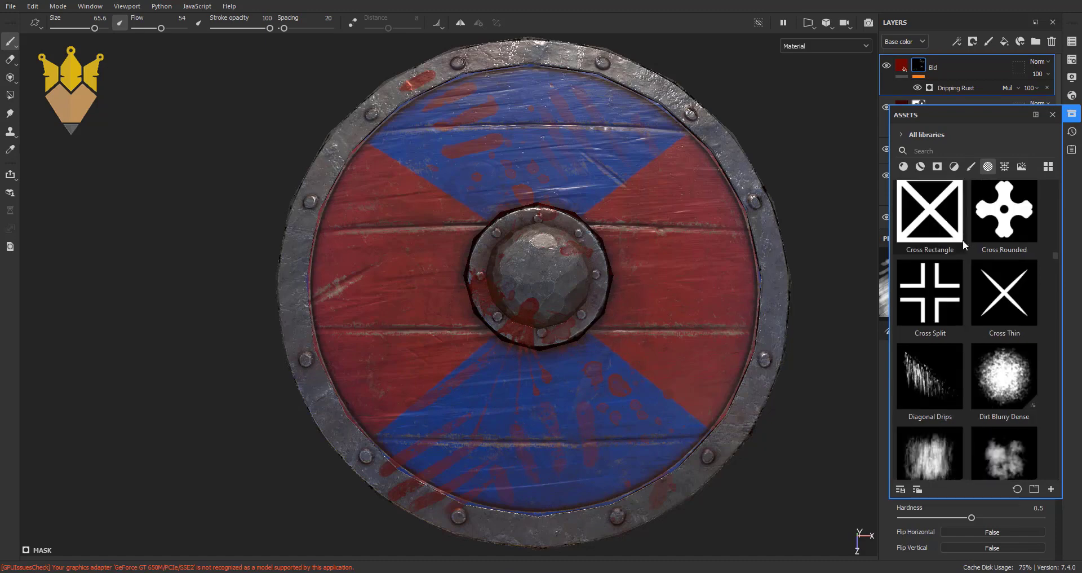
{"action": "scroll", "coordinate": [966, 240], "scroll_direction": "up", "scroll_amount": 5}
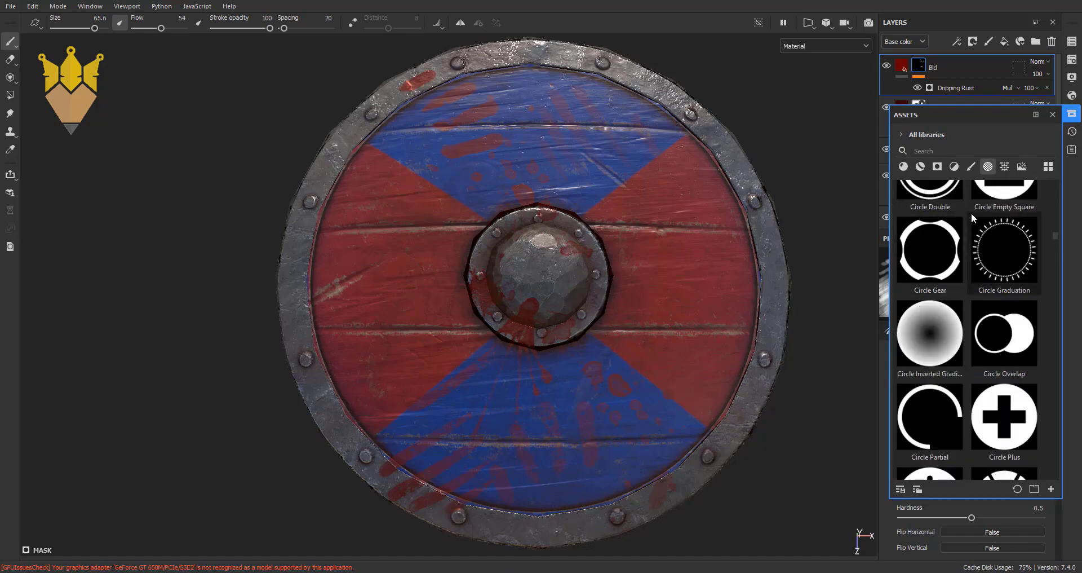
{"action": "left_click", "coordinate": [971, 167]}
{"action": "scroll", "coordinate": [999, 360], "scroll_direction": "up", "scroll_amount": 3}
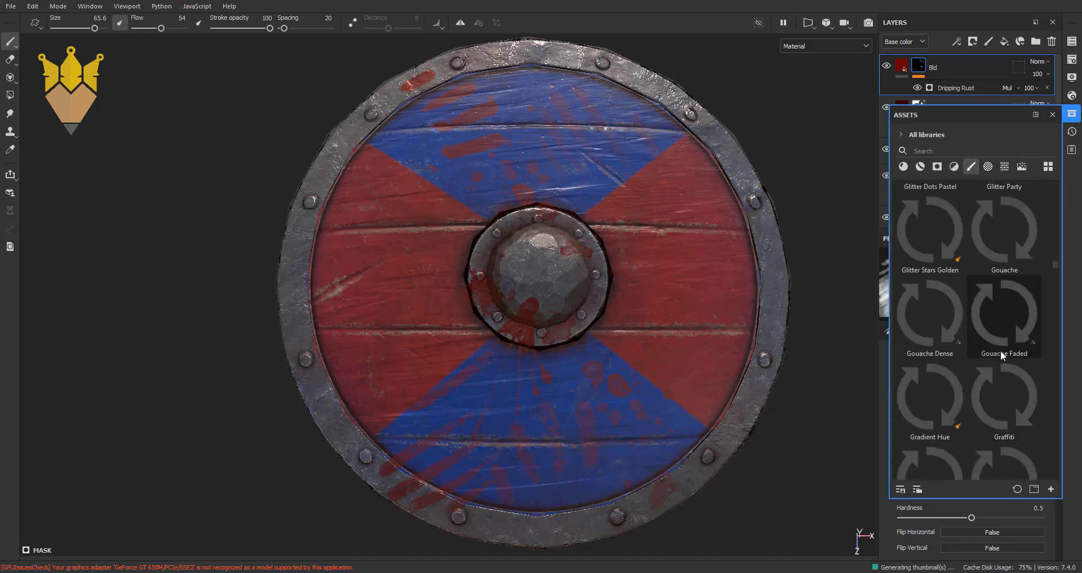
{"action": "scroll", "coordinate": [1000, 350], "scroll_direction": "up", "scroll_amount": 3}
{"action": "scroll", "coordinate": [1000, 350], "scroll_direction": "up", "scroll_amount": 3}
{"action": "scroll", "coordinate": [1000, 350], "scroll_direction": "up", "scroll_amount": 3}
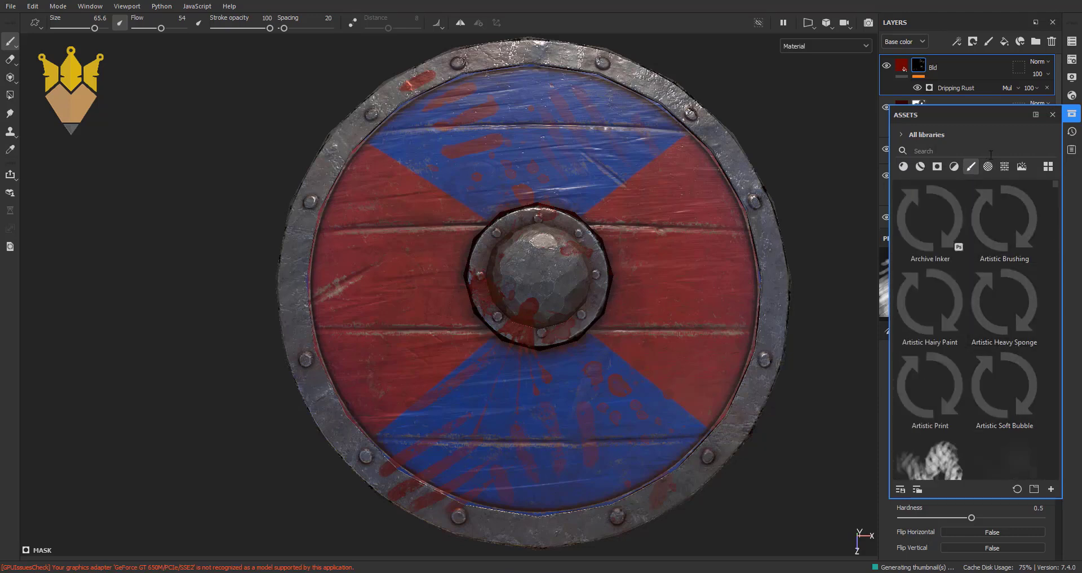
{"action": "scroll", "coordinate": [1030, 280], "scroll_direction": "down", "scroll_amount": 3}
{"action": "scroll", "coordinate": [1036, 305], "scroll_direction": "down", "scroll_amount": 3}
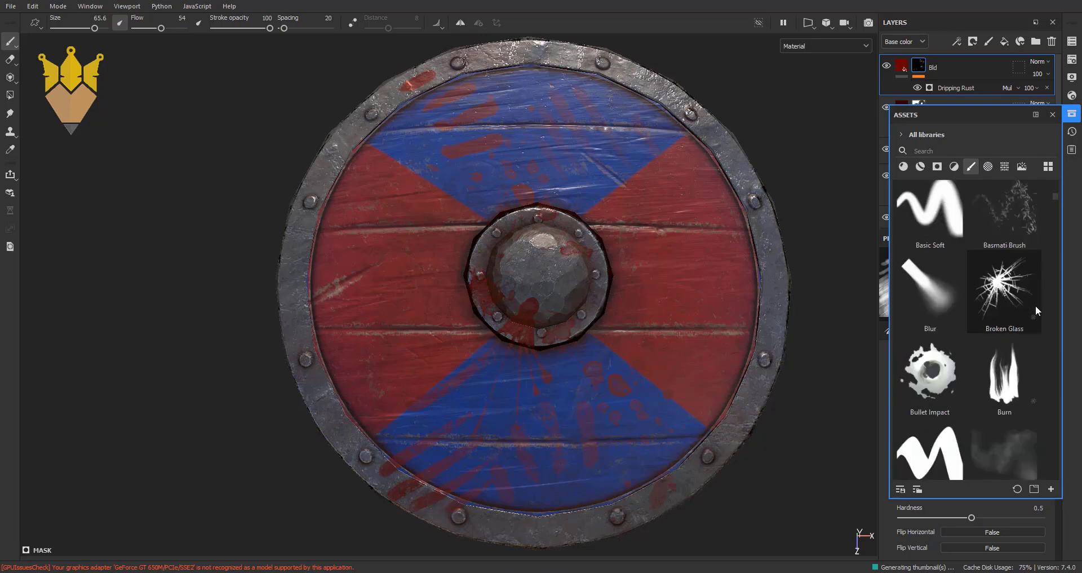
{"action": "scroll", "coordinate": [1037, 306], "scroll_direction": "down", "scroll_amount": 3}
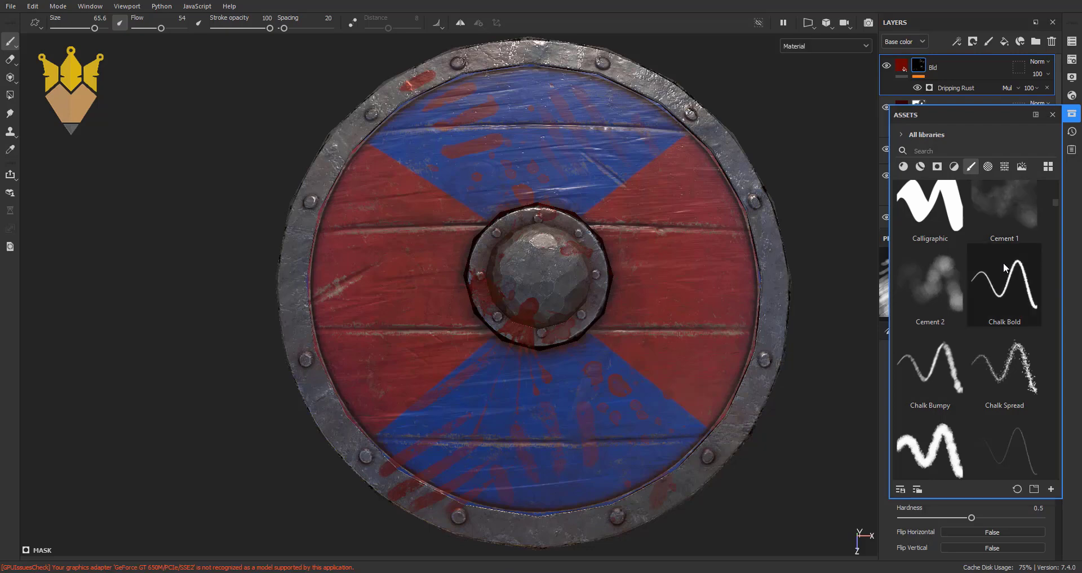
{"action": "left_click", "coordinate": [1004, 218]}
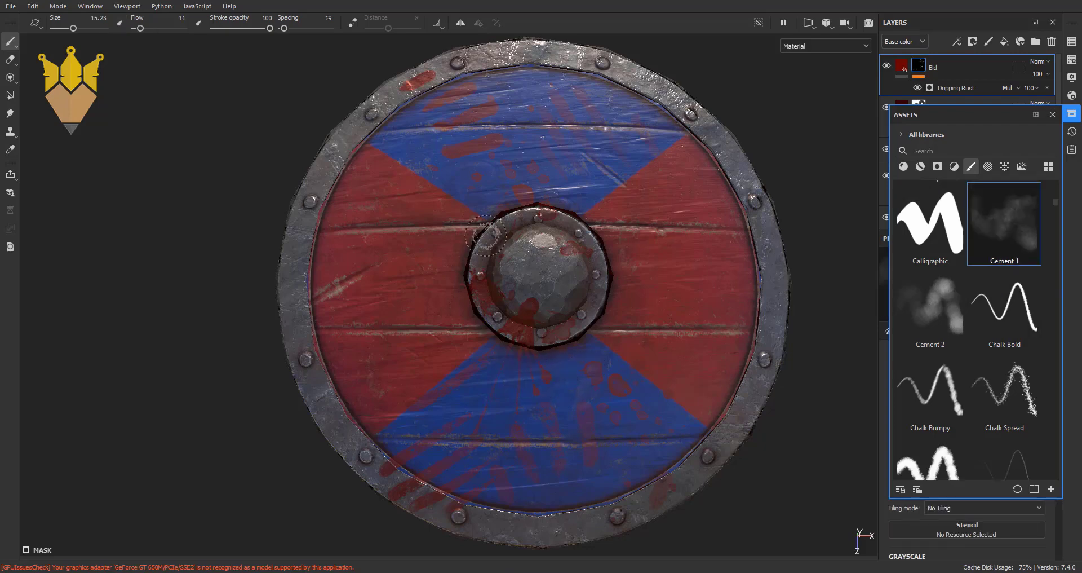
- Resize the Cement 1 brush to about 59
{"action": "right_click_drag", "start_coordinate": [486, 235], "coordinate": [530, 235], "text": "ctrl"}
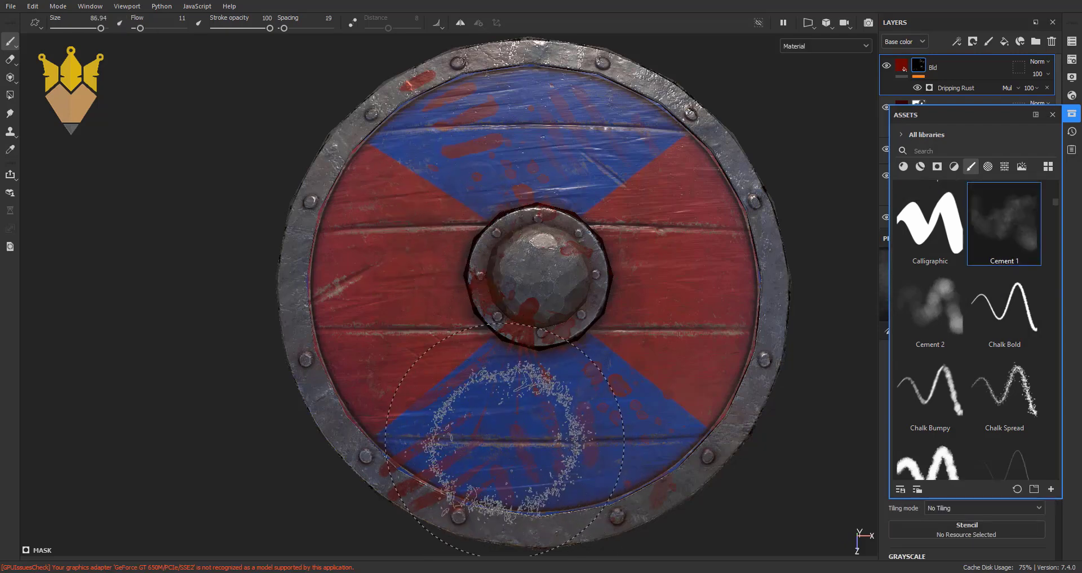
{"action": "right_click_drag", "start_coordinate": [505, 439], "coordinate": [455, 432], "text": "ctrl"}
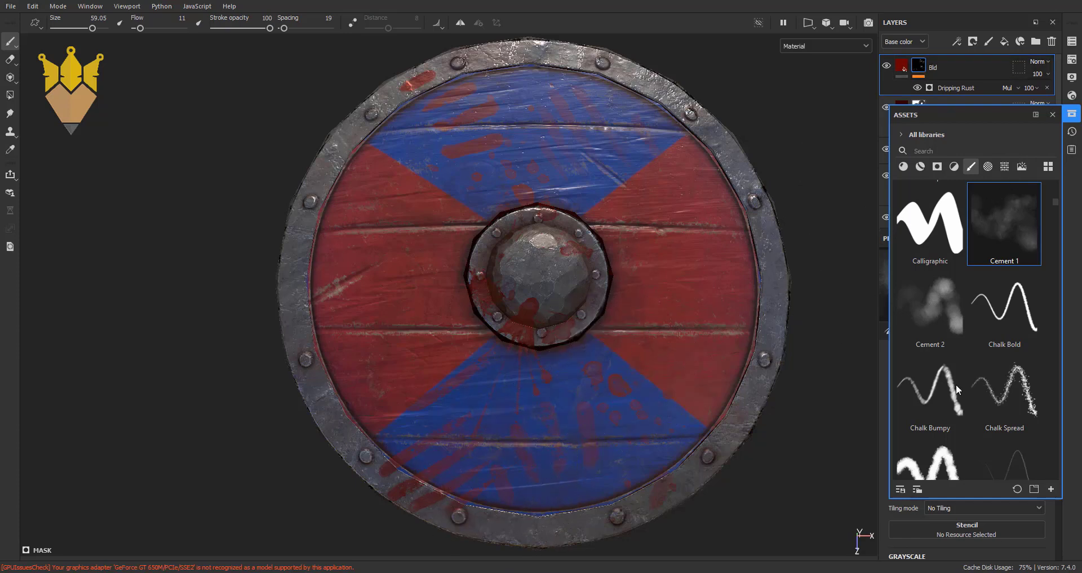
{"action": "scroll", "coordinate": [954, 395], "scroll_direction": "down", "scroll_amount": 3}
{"action": "scroll", "coordinate": [952, 407], "scroll_direction": "down", "scroll_amount": 3}
{"action": "scroll", "coordinate": [952, 407], "scroll_direction": "down", "scroll_amount": 2}
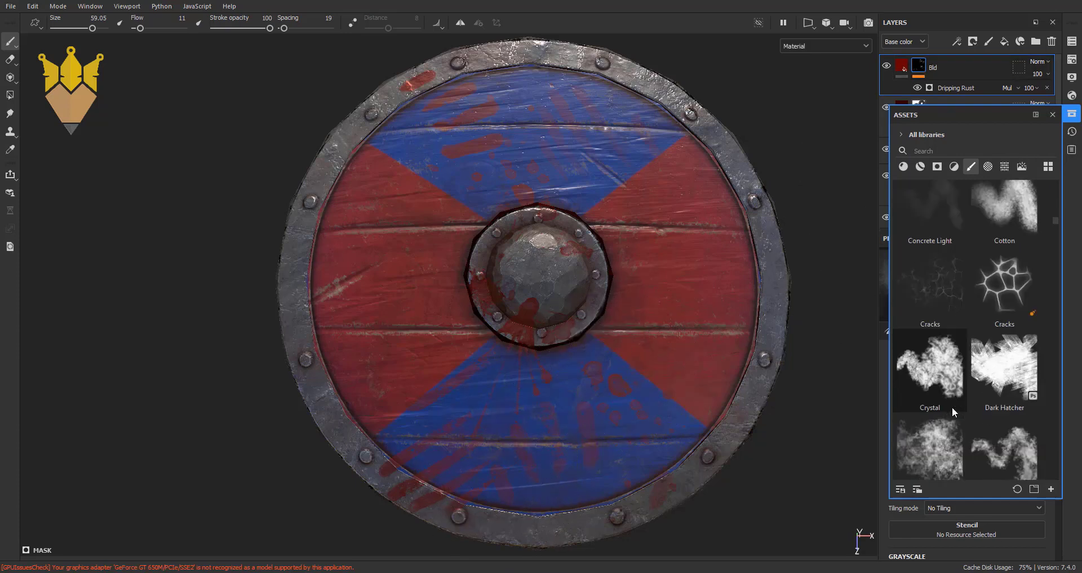
{"action": "scroll", "coordinate": [966, 402], "scroll_direction": "down", "scroll_amount": 3}
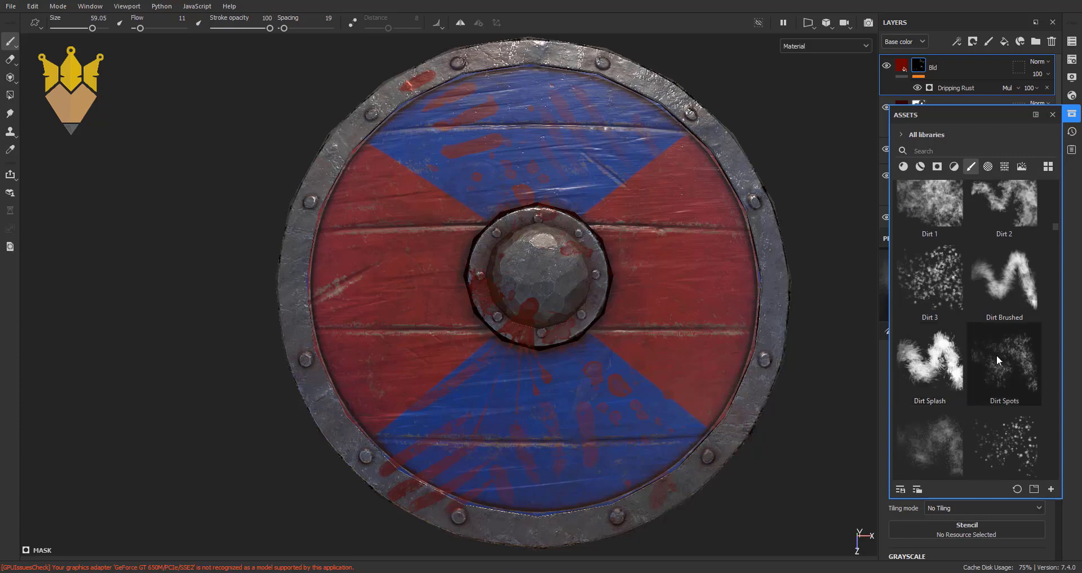
{"action": "mouse_move", "coordinate": [1003, 271]}
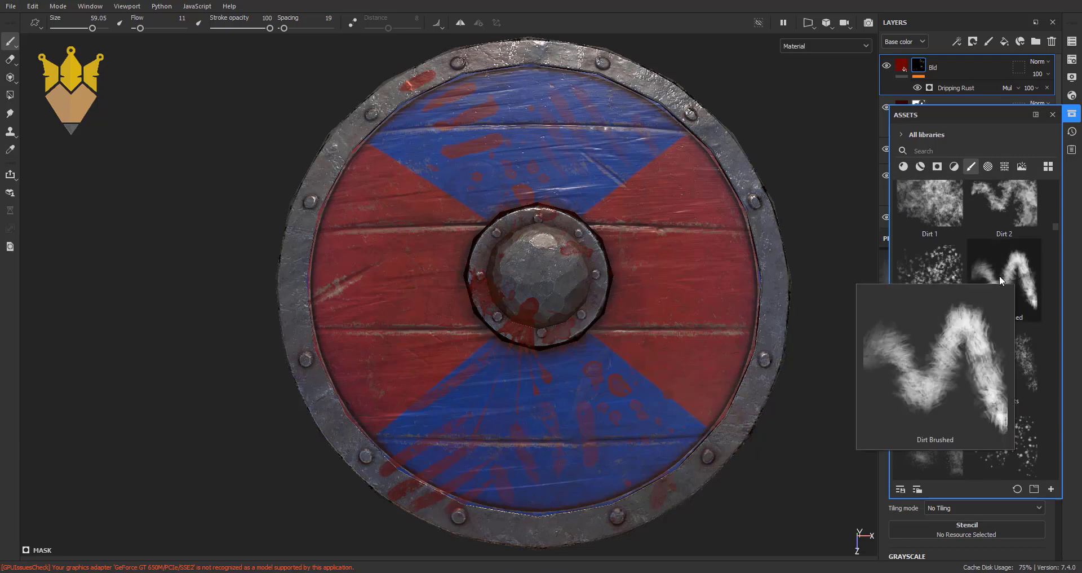
- Switch to the Dirt 2 brush and stamp a blood splatter on the boss's lower edge
{"action": "left_click", "coordinate": [1007, 213]}
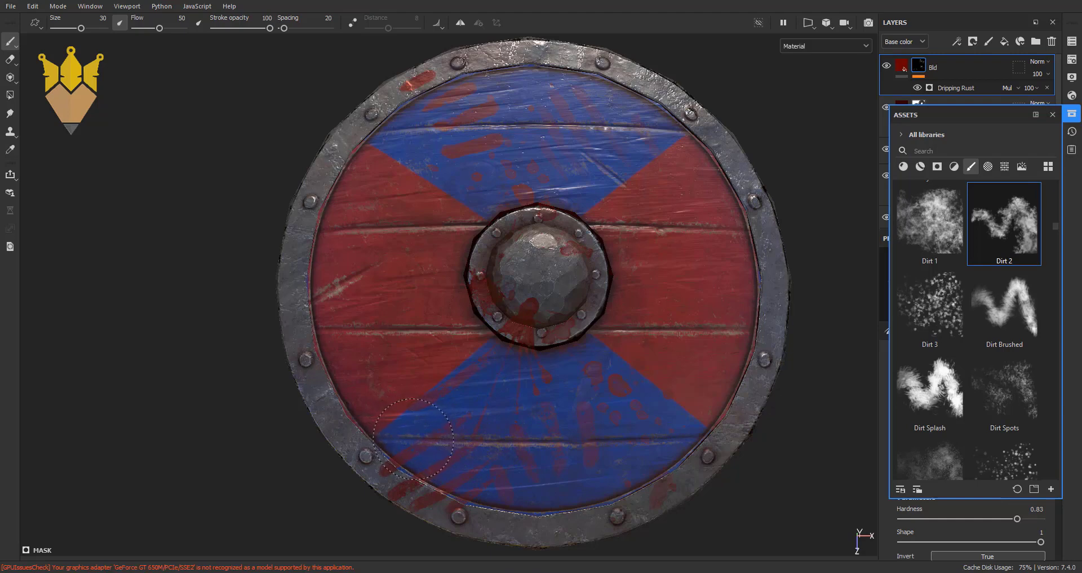
{"action": "scroll", "coordinate": [435, 479], "scroll_direction": "up", "scroll_amount": 2}
{"action": "scroll", "coordinate": [434, 479], "scroll_direction": "up", "scroll_amount": 2}
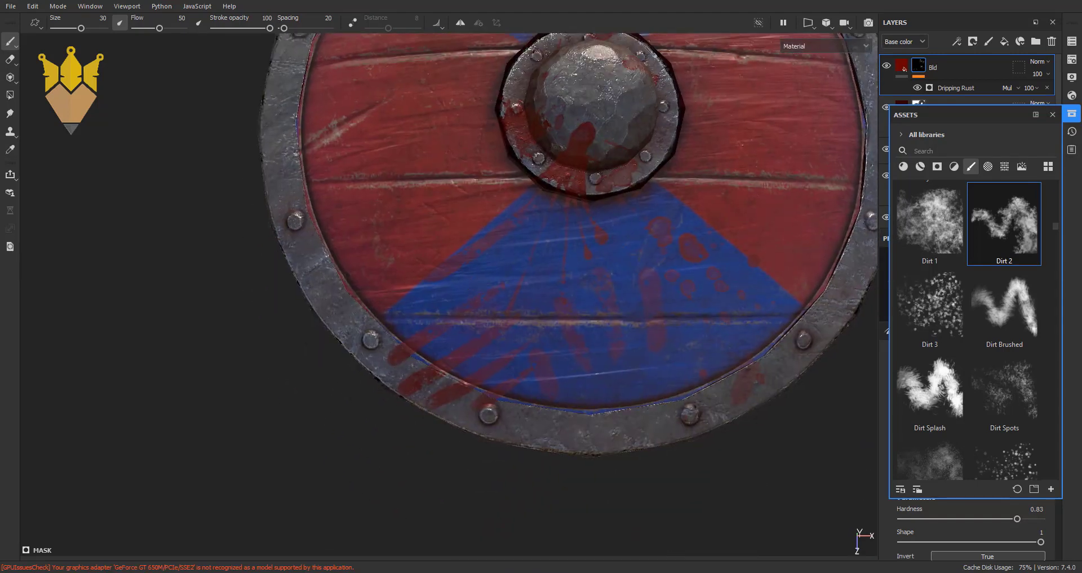
{"action": "scroll", "coordinate": [562, 355], "scroll_direction": "up", "scroll_amount": 2}
{"action": "scroll", "coordinate": [387, 369], "scroll_direction": "up", "scroll_amount": 1}
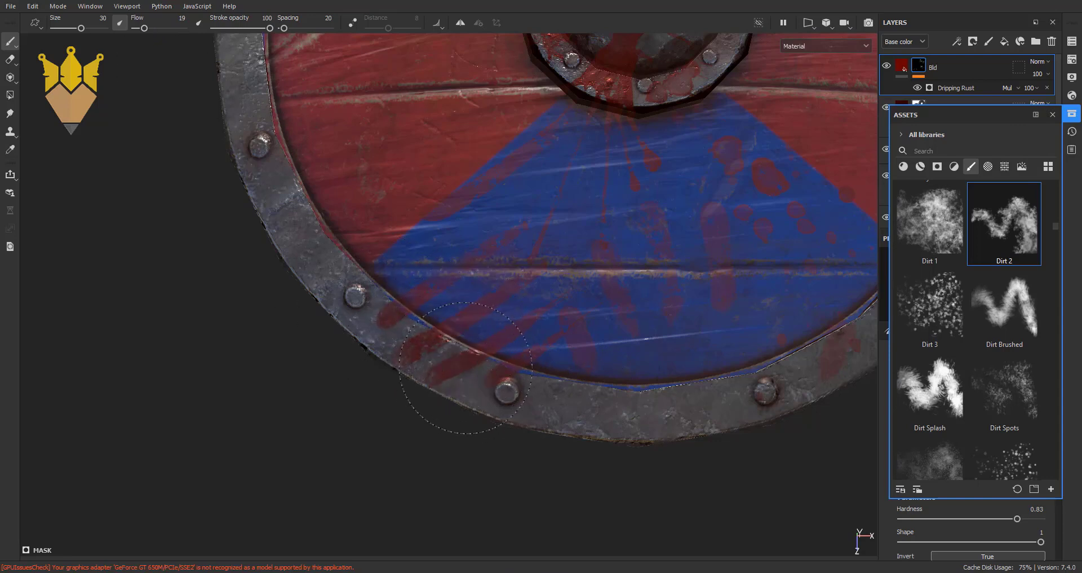
{"action": "scroll", "coordinate": [704, 389], "scroll_direction": "down", "scroll_amount": 1}
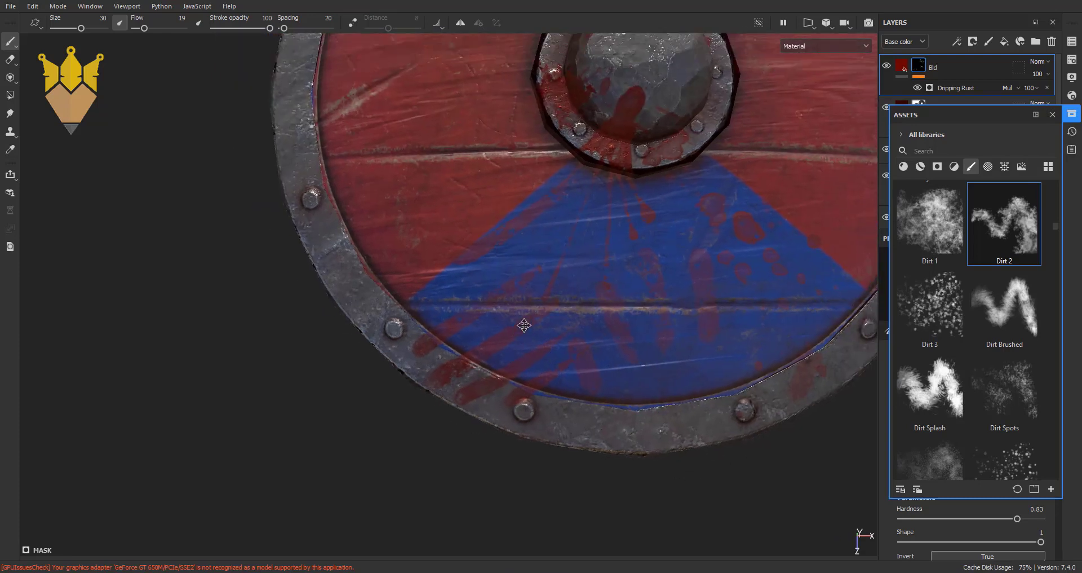
{"action": "middle_click_drag", "start_coordinate": [663, 144], "coordinate": [615, 251]}
{"action": "scroll", "coordinate": [641, 211], "scroll_direction": "up", "scroll_amount": 1}
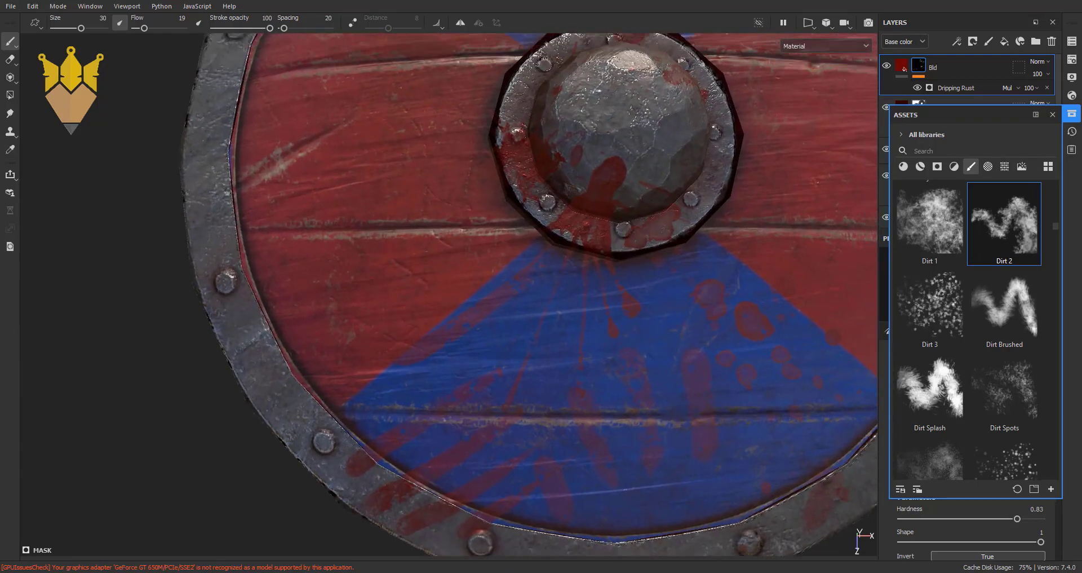
{"action": "left_click", "coordinate": [607, 181]}
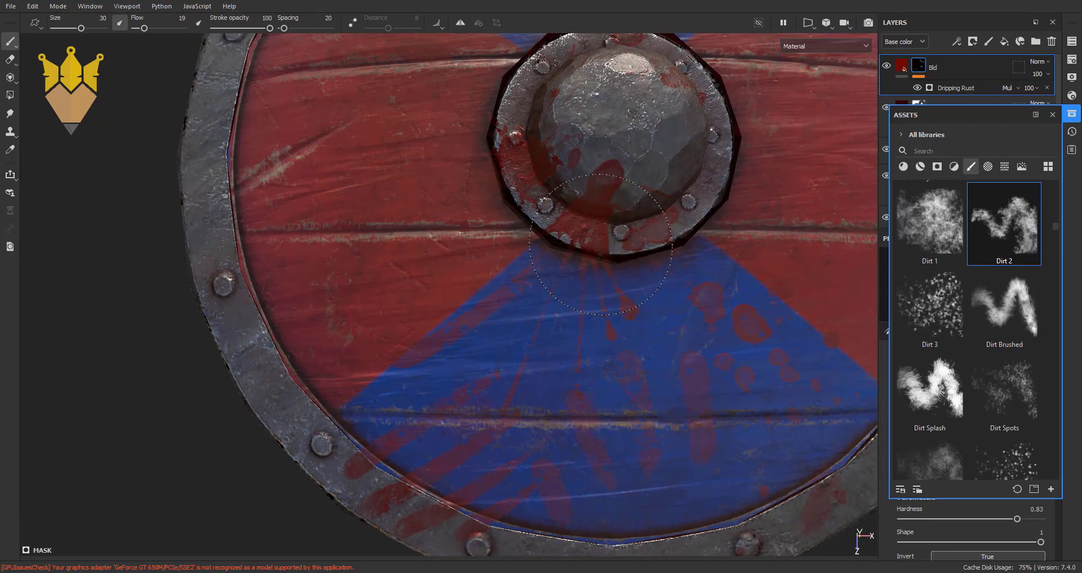
{"action": "mouse_move", "coordinate": [599, 243]}
{"action": "middle_mouse_down"}
{"action": "mouse_move", "coordinate": [532, 277]}
{"action": "mouse_move", "coordinate": [554, 234]}
{"action": "mouse_move", "coordinate": [562, 313]}
{"action": "middle_mouse_up"}
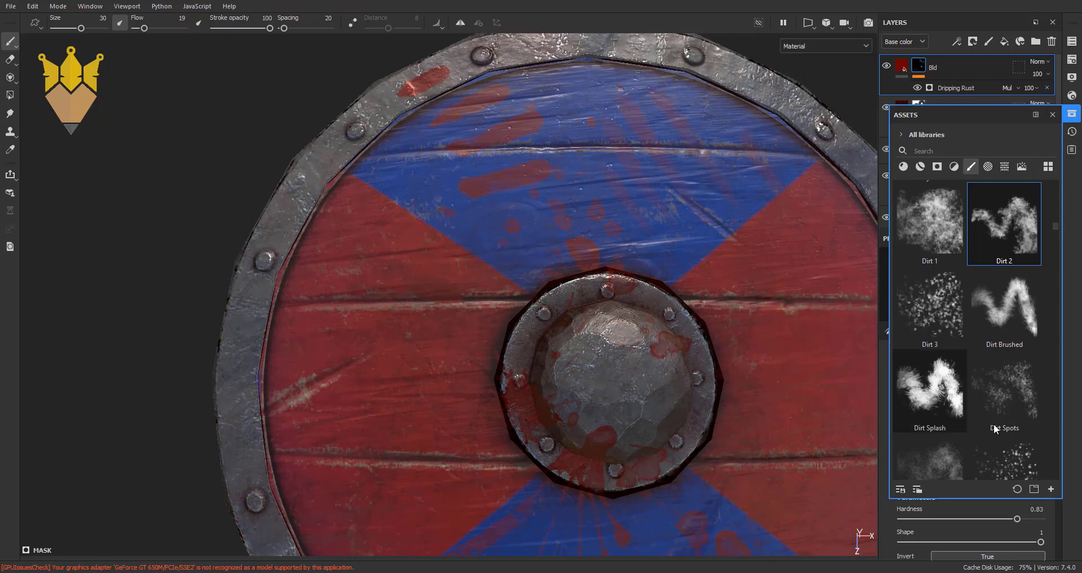
- Choose the Dirt Splash brush, enlarge it slightly, and set its Flow to about 21
{"action": "left_click", "coordinate": [930, 407]}
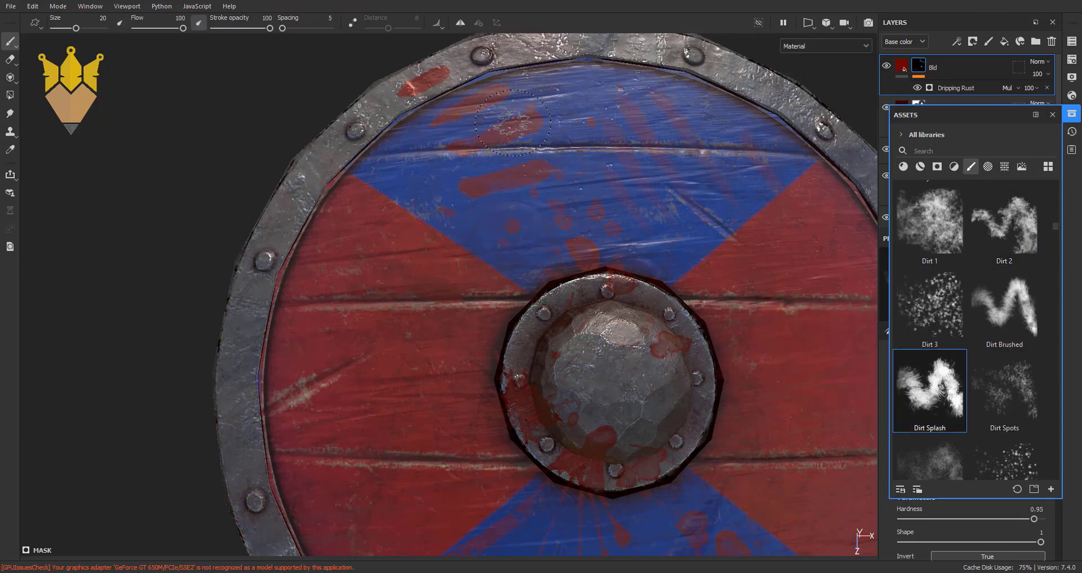
{"action": "key", "text": "bracketright"}
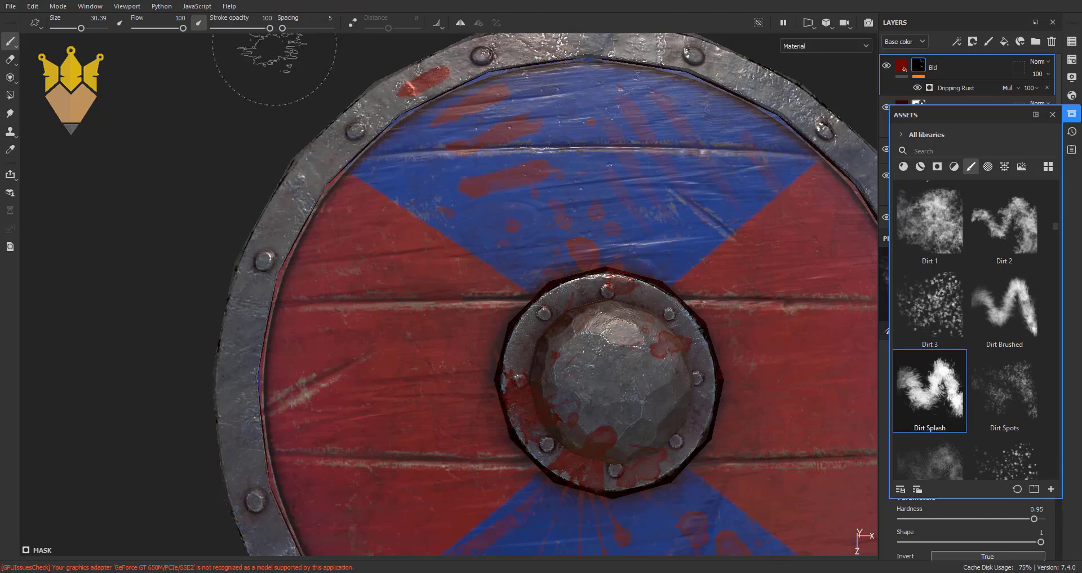
{"action": "left_click", "coordinate": [142, 28]}
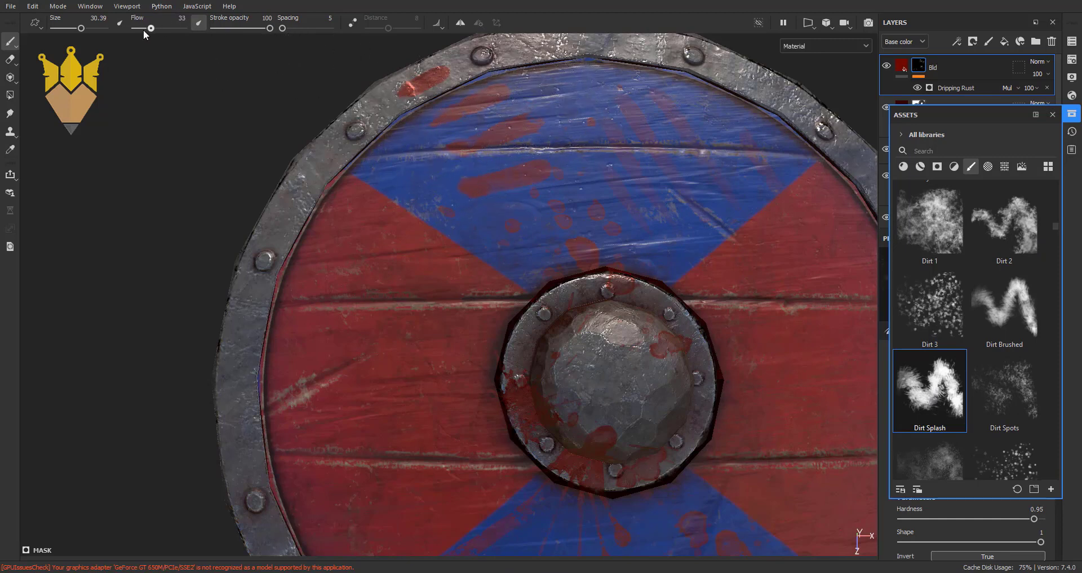
{"action": "left_click_drag", "start_coordinate": [145, 29], "coordinate": [145, 29]}
- Zoom out to the whole shield and close the brush library
{"action": "mouse_move", "coordinate": [579, 248]}
{"action": "right_mouse_down", "text": "alt"}
{"action": "mouse_move", "coordinate": [555, 358]}
{"action": "mouse_move", "coordinate": [594, 350]}
{"action": "right_mouse_up", "text": "alt"}
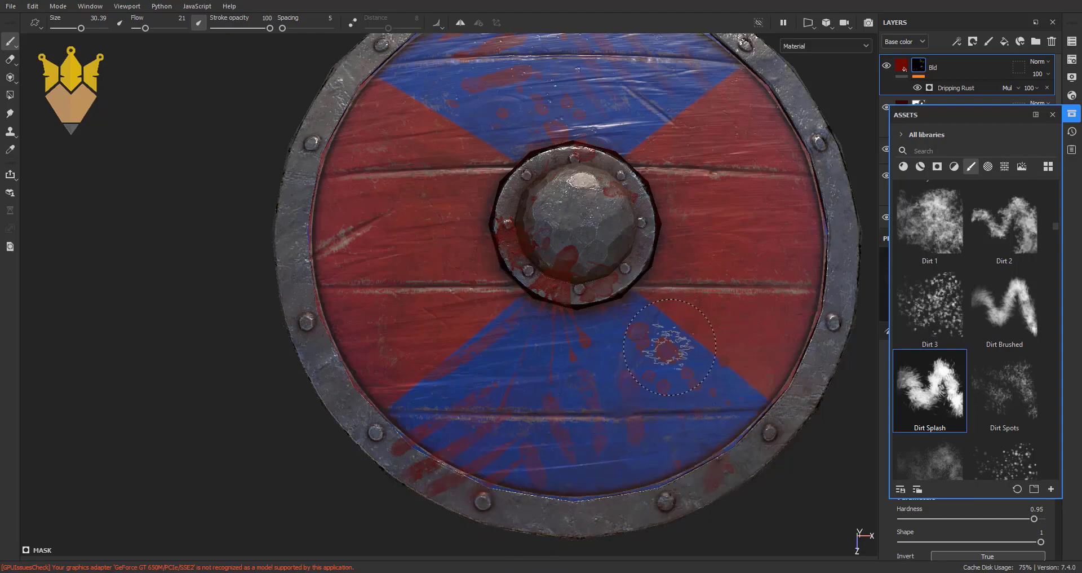
{"action": "scroll", "coordinate": [629, 296], "scroll_direction": "down", "scroll_amount": 2}
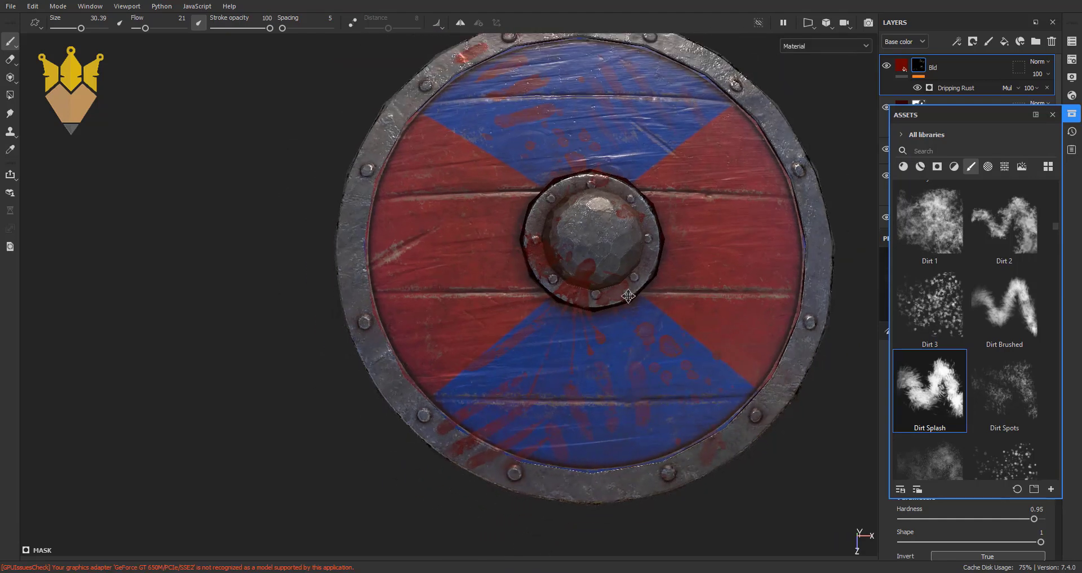
{"action": "middle_click_drag", "start_coordinate": [629, 296], "coordinate": [556, 312], "text": "alt"}
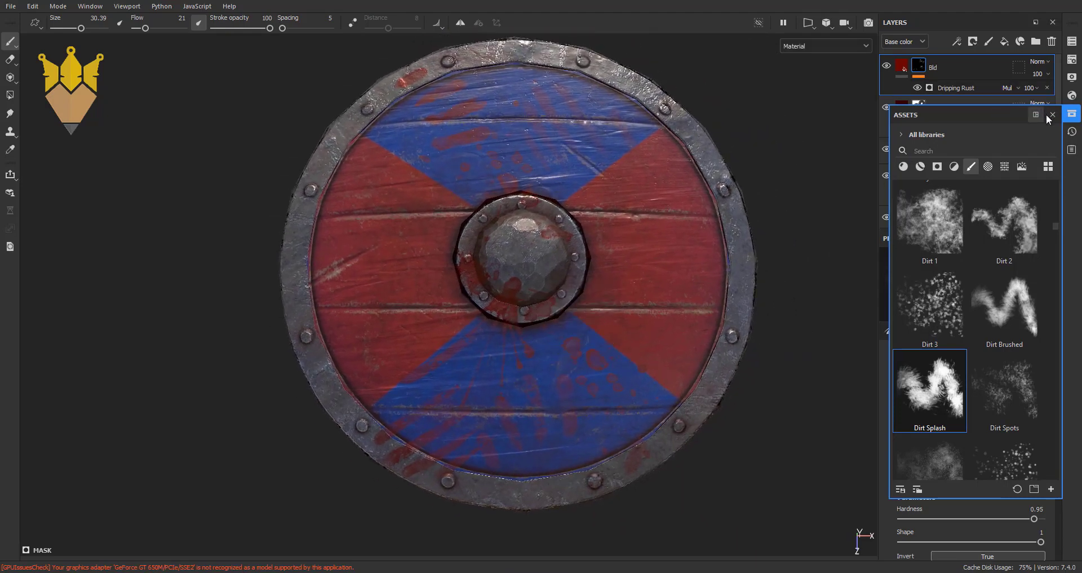
{"action": "left_click", "coordinate": [1053, 114]}
- Lower the Bld fill's Roughness to about 0.39, checking the blood's shine under rotated lighting
{"action": "left_click", "coordinate": [902, 65]}
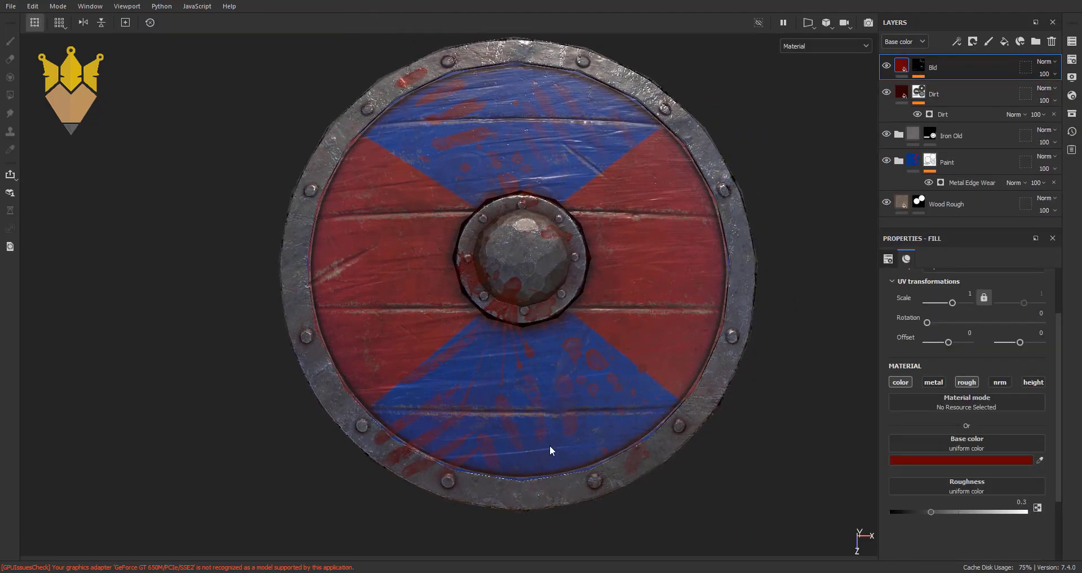
{"action": "right_click_drag", "start_coordinate": [567, 318], "coordinate": [684, 311], "text": "alt"}
{"action": "middle_click_drag", "start_coordinate": [684, 313], "coordinate": [642, 315], "text": "alt"}
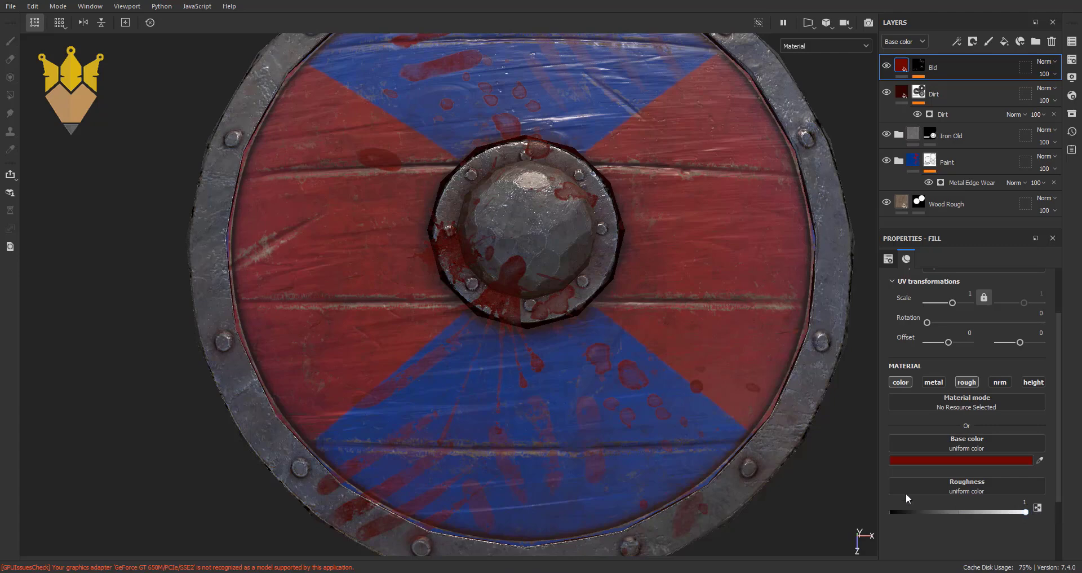
{"action": "mouse_move", "coordinate": [394, 264]}
{"action": "right_mouse_down", "text": "alt"}
{"action": "mouse_move", "coordinate": [624, 302]}
{"action": "mouse_move", "coordinate": [576, 298]}
{"action": "mouse_move", "coordinate": [588, 296]}
{"action": "right_mouse_up", "text": "alt"}
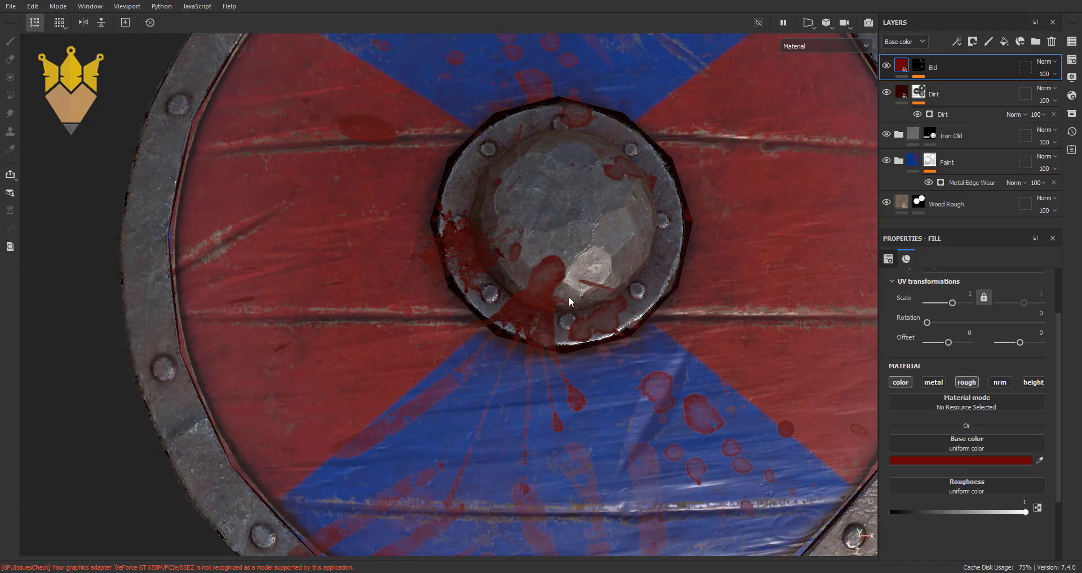
{"action": "right_click_drag", "start_coordinate": [588, 295], "coordinate": [837, 429], "text": "shift"}
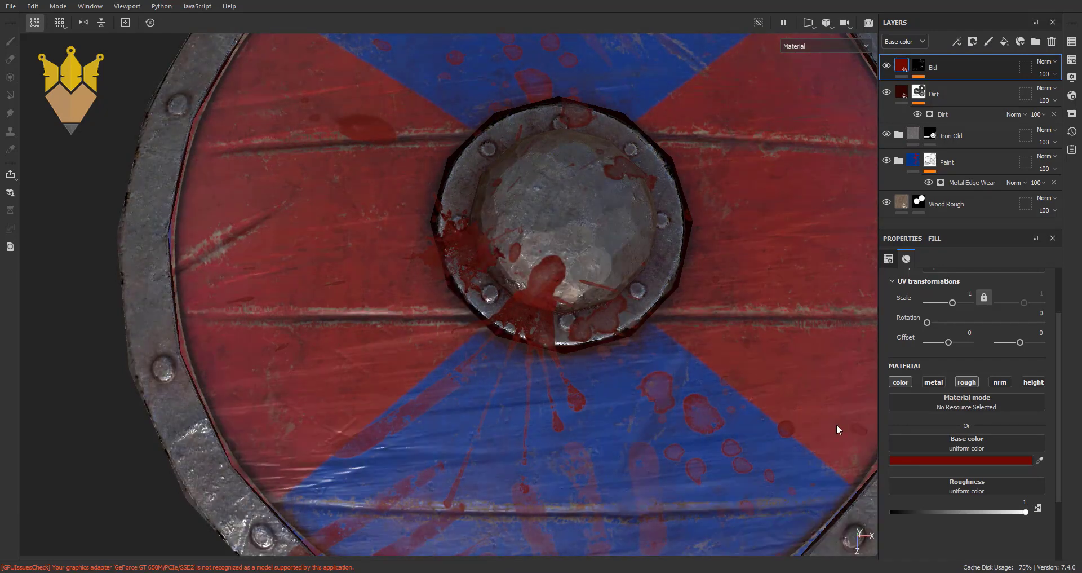
{"action": "left_click", "coordinate": [949, 515]}
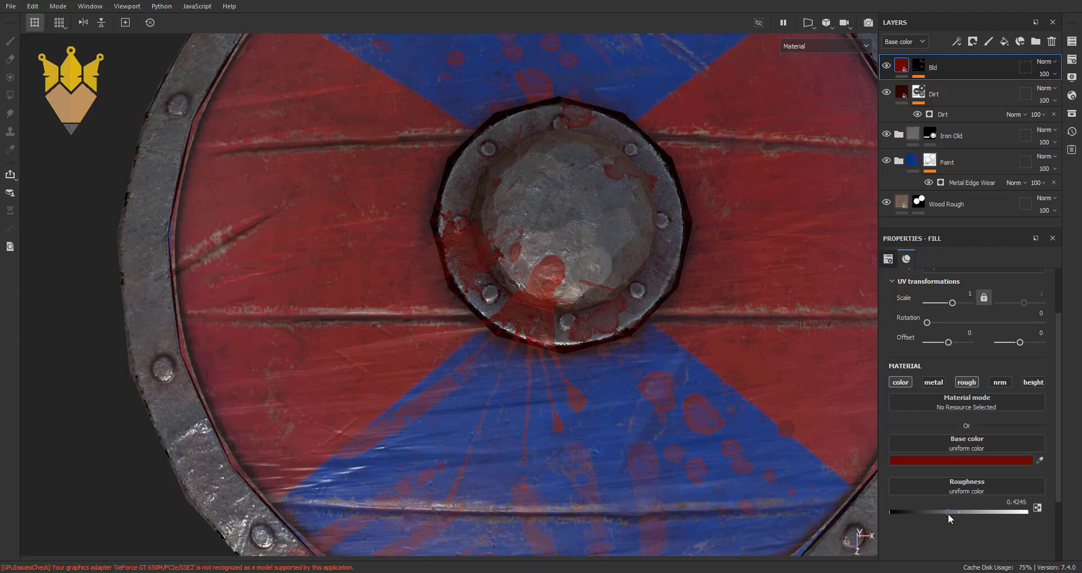
{"action": "right_click_drag", "start_coordinate": [605, 372], "coordinate": [696, 357], "text": "shift"}
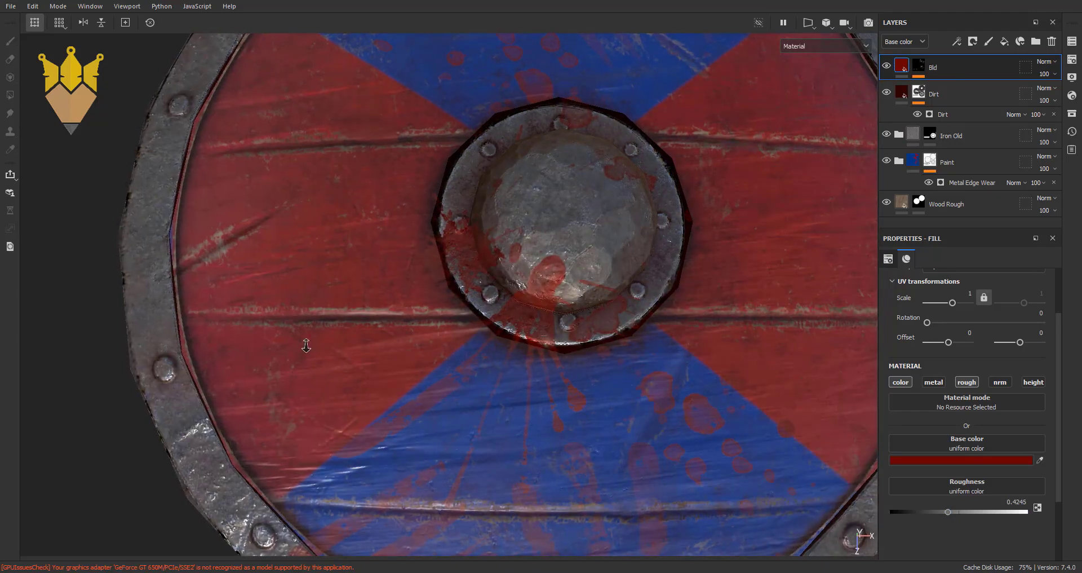
{"action": "scroll", "coordinate": [532, 393], "scroll_direction": "down", "scroll_amount": 3}
{"action": "middle_click_drag", "start_coordinate": [532, 393], "coordinate": [557, 369]}
{"action": "left_click_drag", "start_coordinate": [557, 369], "coordinate": [641, 357], "text": "alt"}
{"action": "scroll", "coordinate": [641, 358], "scroll_direction": "down", "scroll_amount": 2}
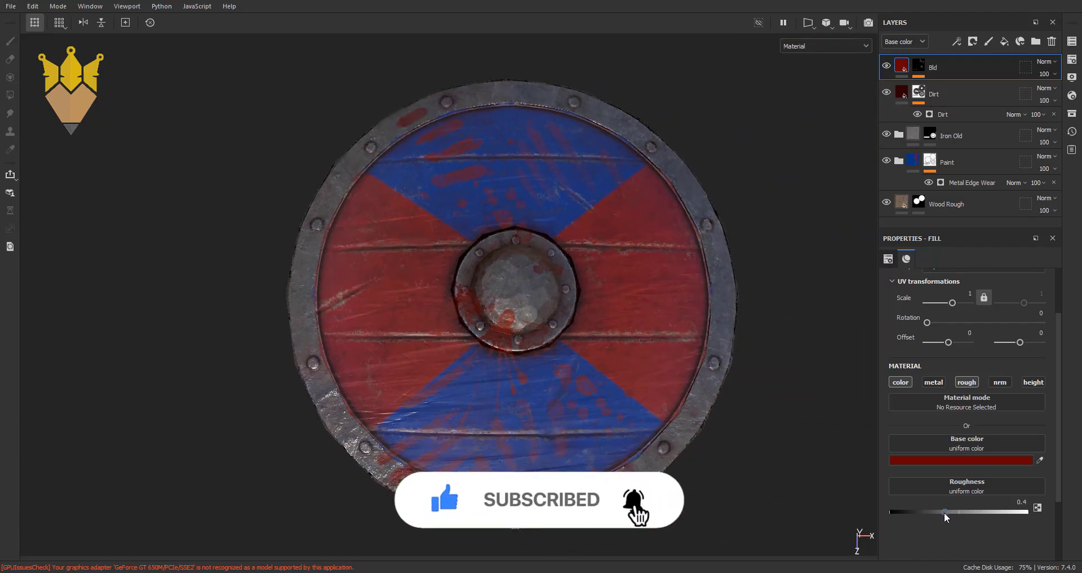
{"action": "left_click_drag", "start_coordinate": [946, 517], "coordinate": [945, 517]}
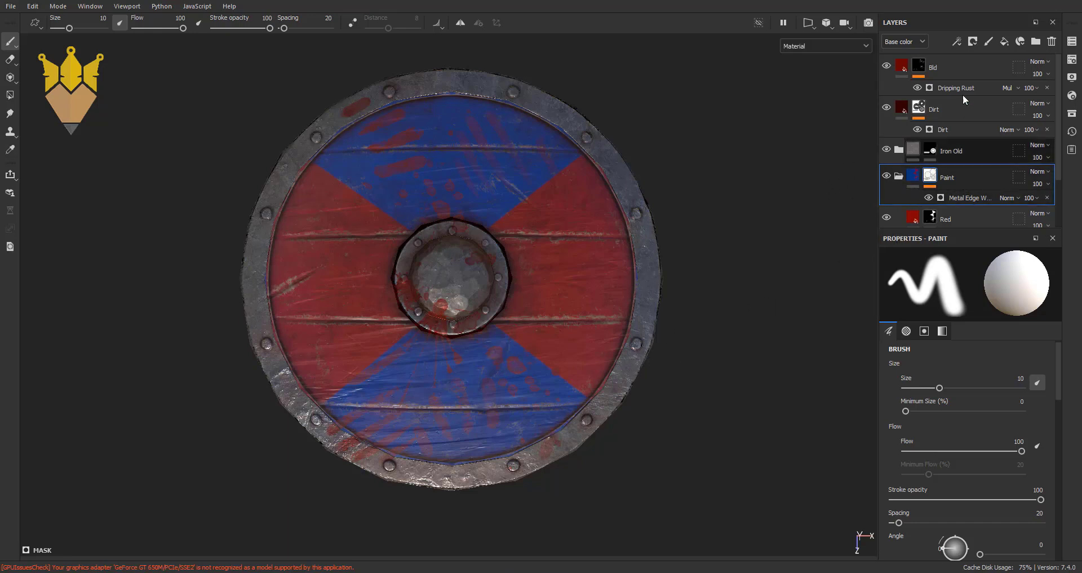
- Select the Red paint layer inside the Paint folder
{"action": "left_click", "coordinate": [964, 71]}
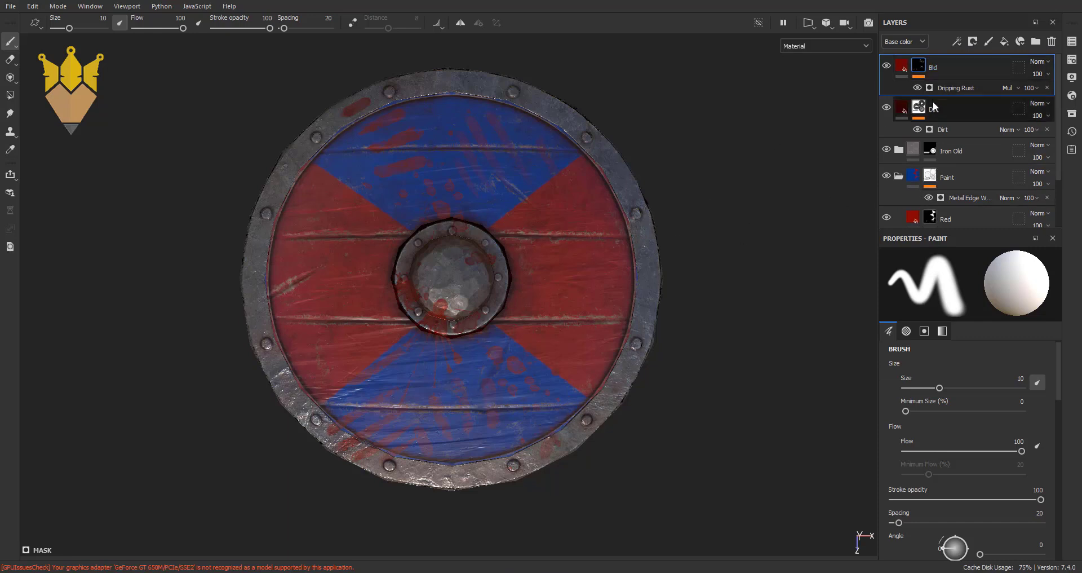
{"action": "left_click", "coordinate": [959, 176]}
{"action": "scroll", "coordinate": [984, 196], "scroll_direction": "down", "scroll_amount": 1}
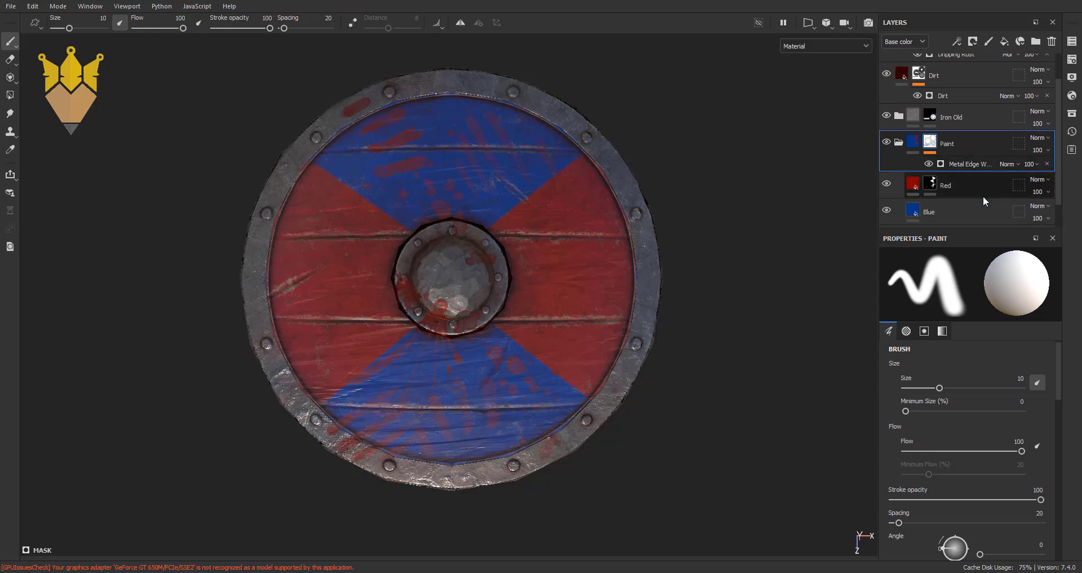
{"action": "left_click", "coordinate": [963, 184]}
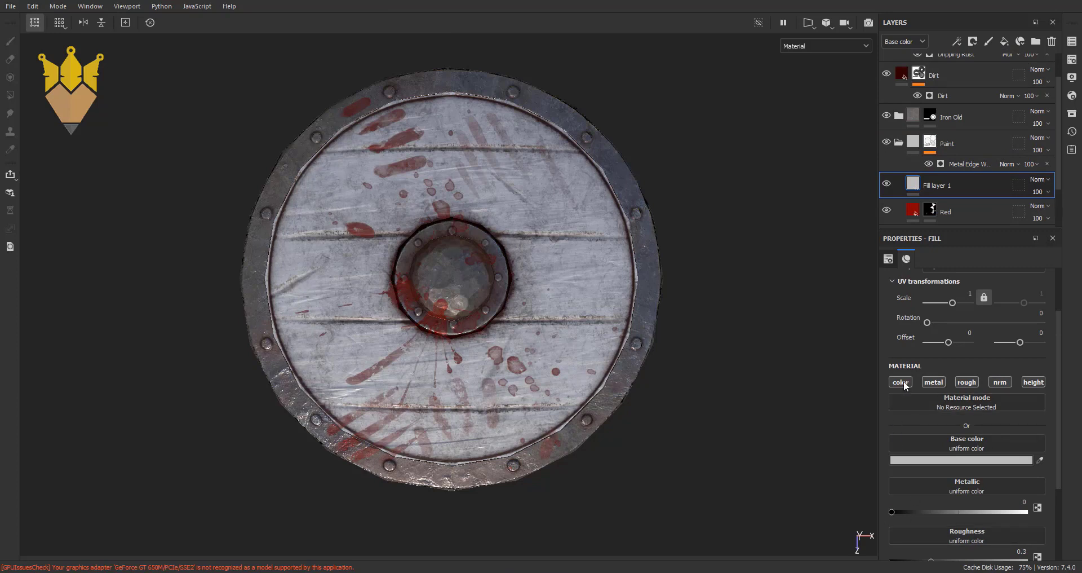
- Limit Fill layer 1 to the color channel with base color 000000 and add a black mask
{"action": "left_click", "coordinate": [904, 381]}
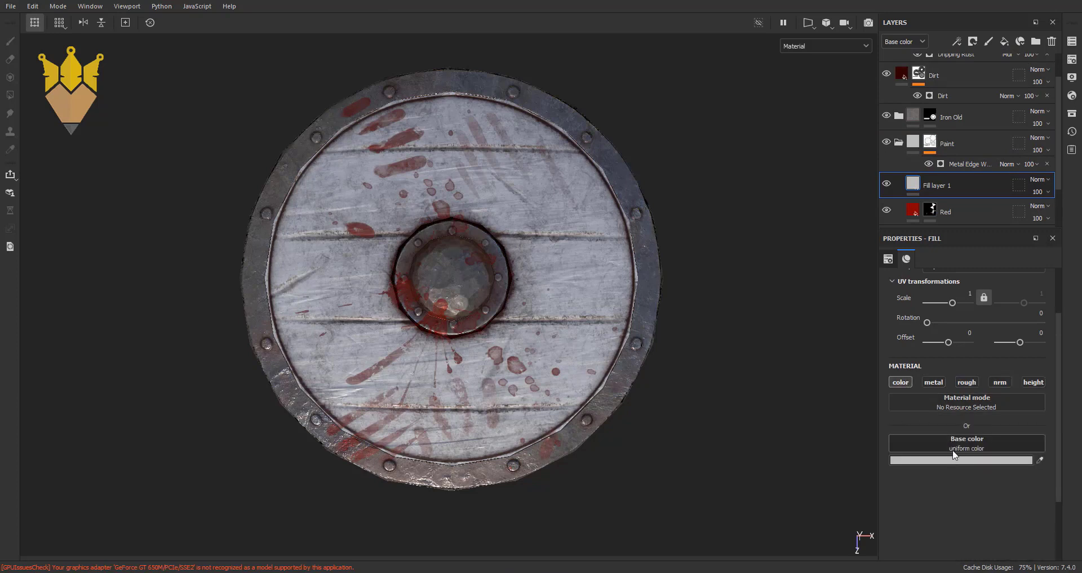
{"action": "left_click", "coordinate": [954, 460]}
{"action": "type", "text": "000000"}
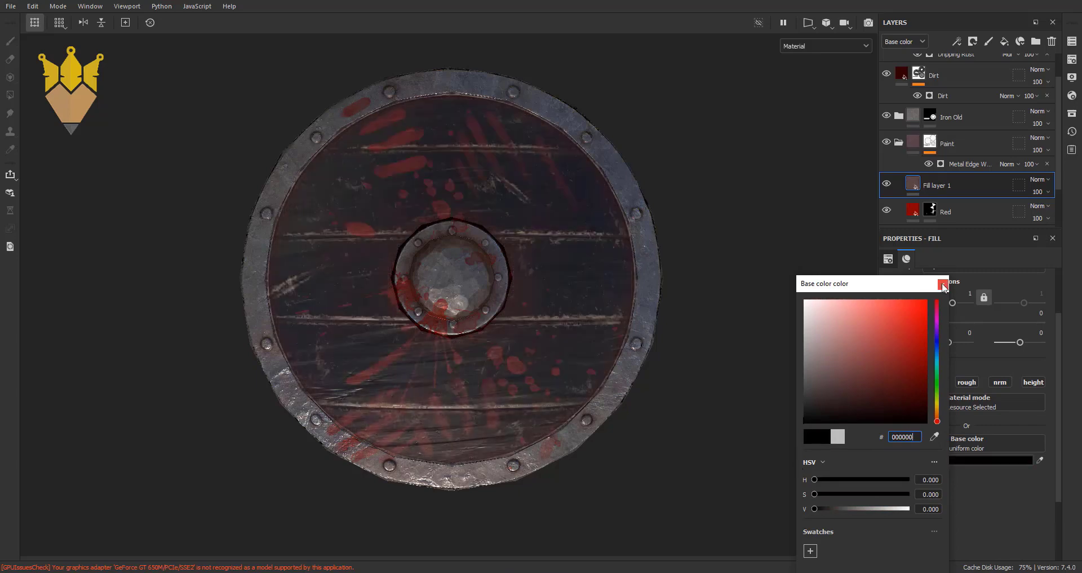
{"action": "left_click", "coordinate": [943, 285]}
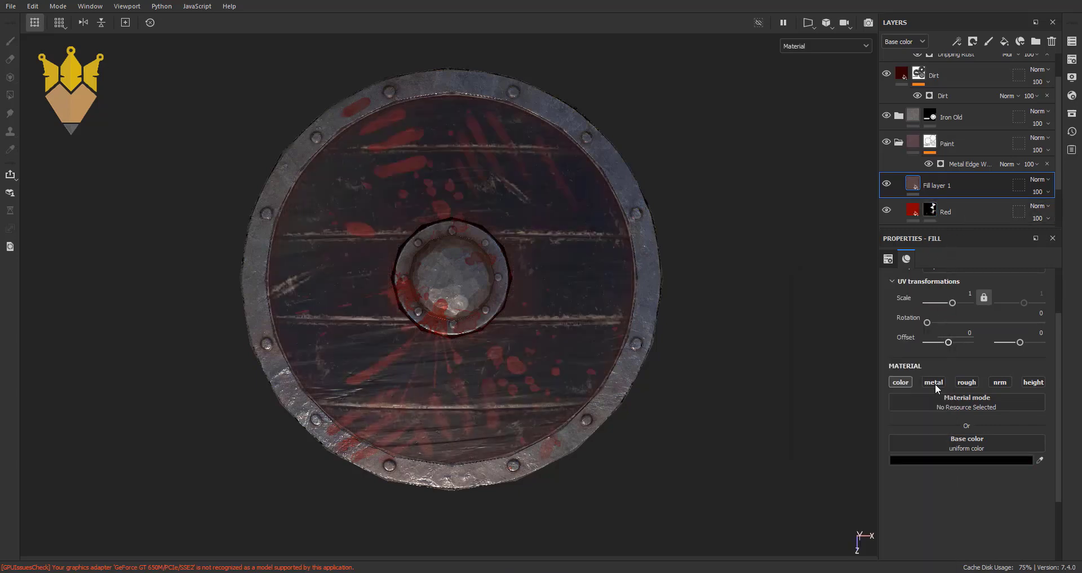
{"action": "right_click", "coordinate": [946, 186]}
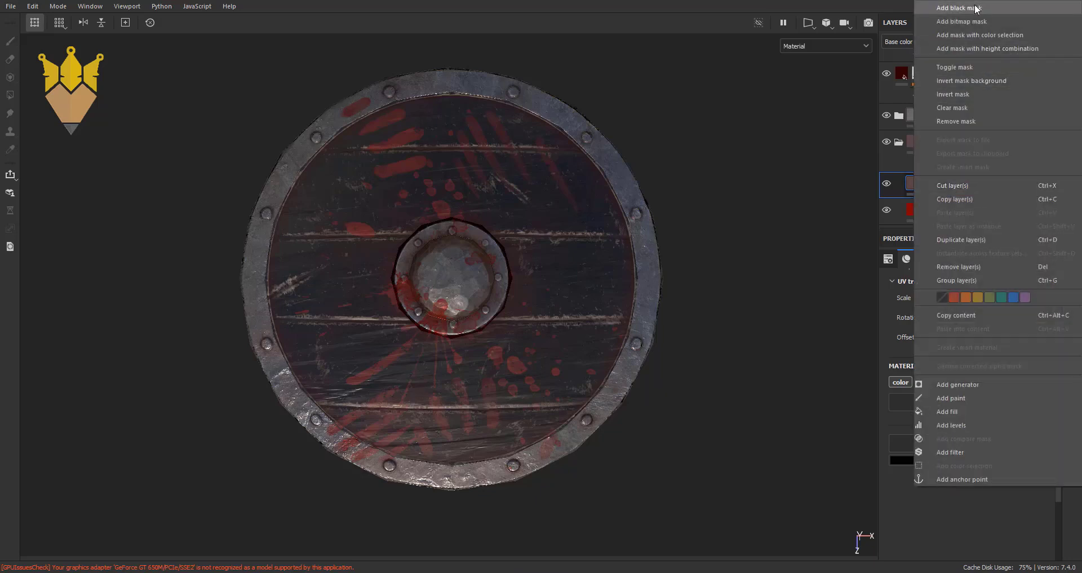
{"action": "left_click", "coordinate": [981, 7]}
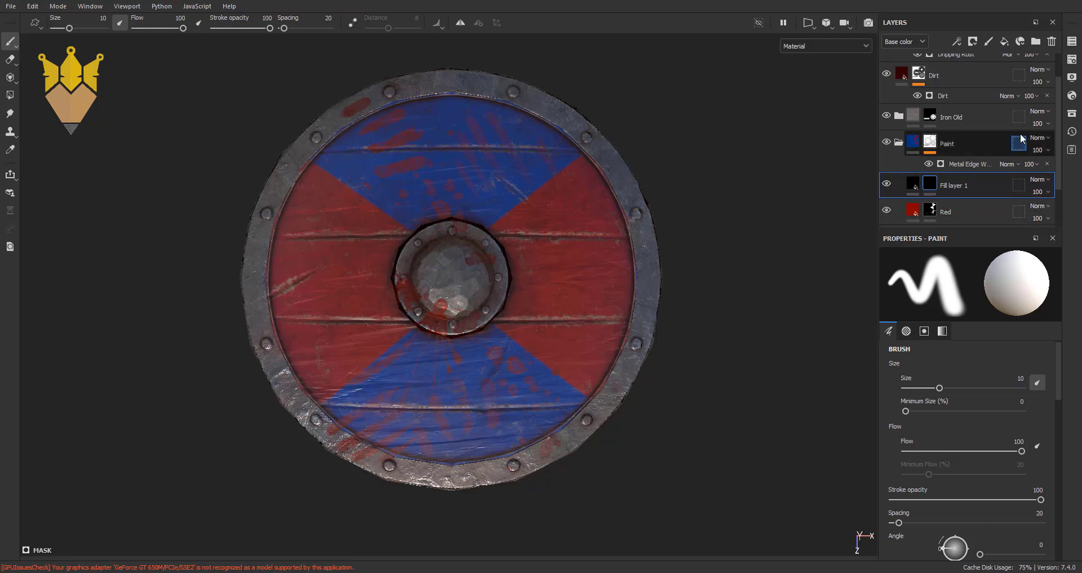
- Browse the alpha stamp shapes in the asset library and set the brush size to 100
{"action": "left_click", "coordinate": [1072, 113]}
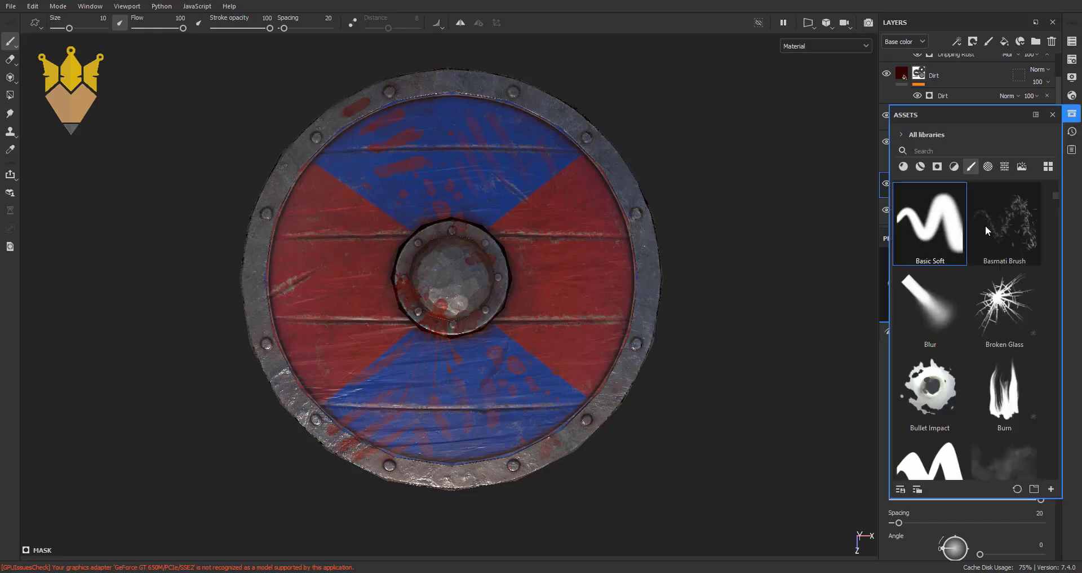
{"action": "scroll", "coordinate": [1027, 353], "scroll_direction": "down", "scroll_amount": 5}
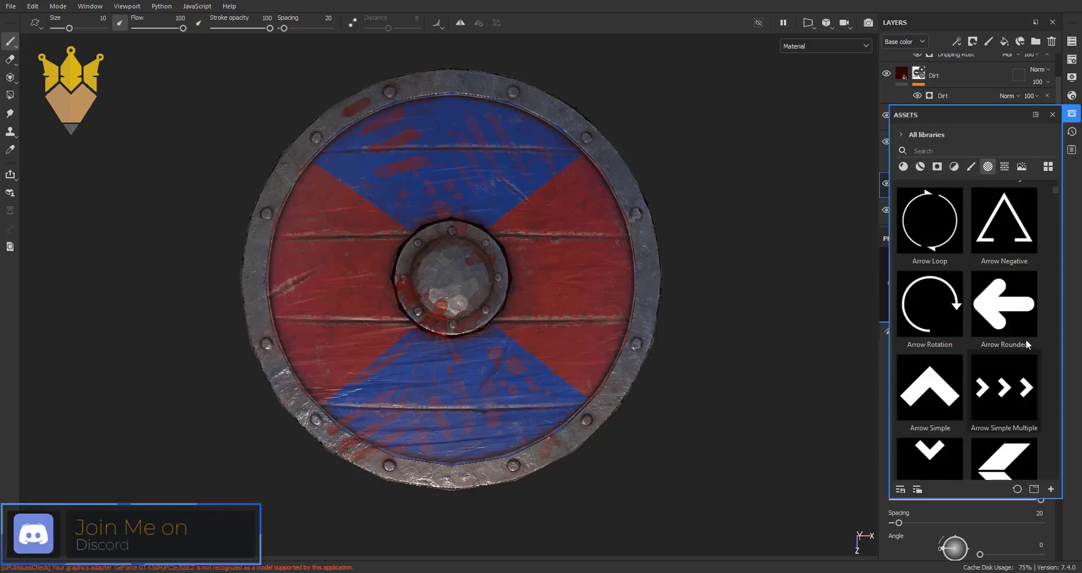
{"action": "scroll", "coordinate": [1026, 339], "scroll_direction": "down", "scroll_amount": 3}
{"action": "scroll", "coordinate": [1022, 333], "scroll_direction": "down", "scroll_amount": 3}
{"action": "scroll", "coordinate": [1023, 333], "scroll_direction": "down", "scroll_amount": 3}
{"action": "scroll", "coordinate": [1023, 332], "scroll_direction": "down", "scroll_amount": 3}
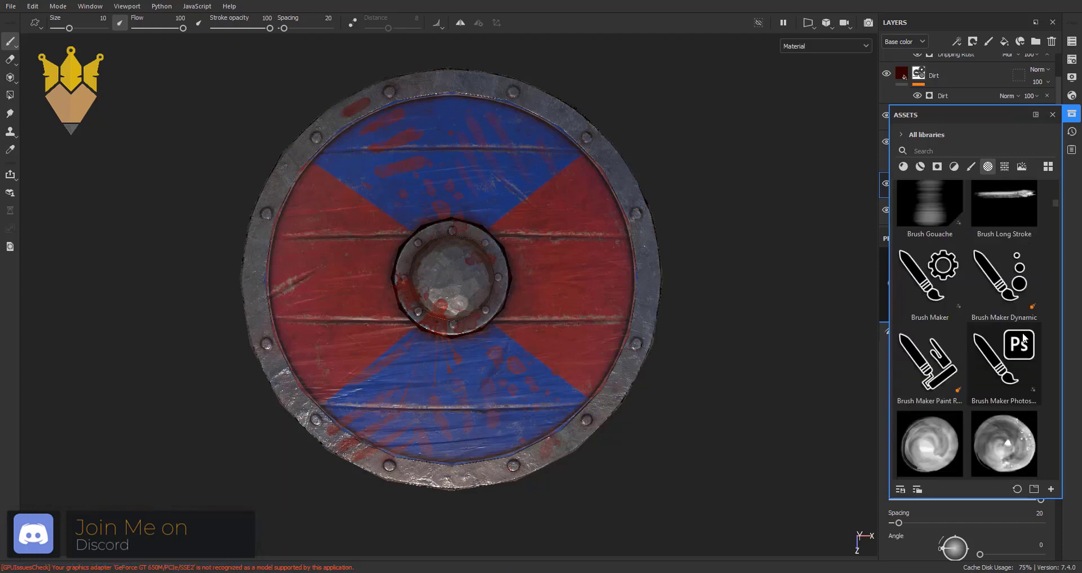
{"action": "scroll", "coordinate": [1022, 333], "scroll_direction": "down", "scroll_amount": 3}
{"action": "scroll", "coordinate": [1022, 333], "scroll_direction": "down", "scroll_amount": 3}
{"action": "scroll", "coordinate": [1022, 332], "scroll_direction": "down", "scroll_amount": 3}
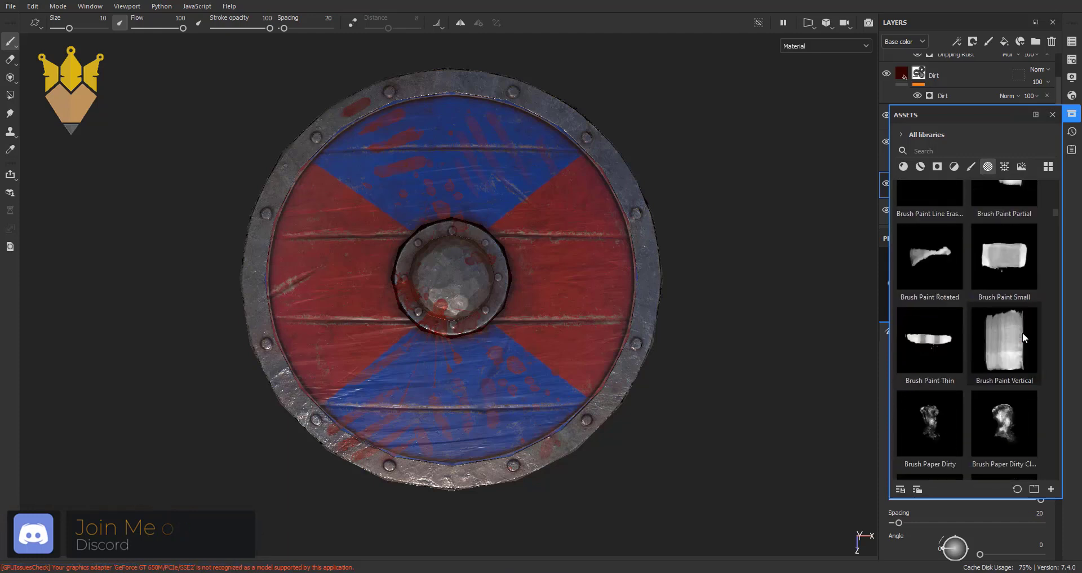
{"action": "scroll", "coordinate": [1022, 333], "scroll_direction": "down", "scroll_amount": 3}
{"action": "scroll", "coordinate": [1023, 332], "scroll_direction": "down", "scroll_amount": 3}
{"action": "scroll", "coordinate": [1022, 332], "scroll_direction": "down", "scroll_amount": 3}
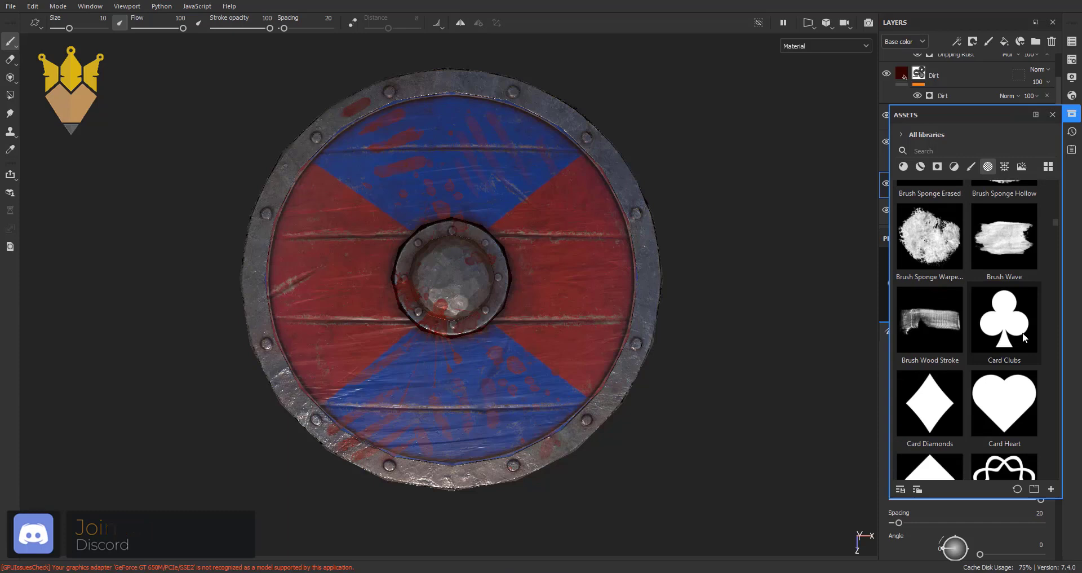
{"action": "scroll", "coordinate": [1022, 332], "scroll_direction": "down", "scroll_amount": 3}
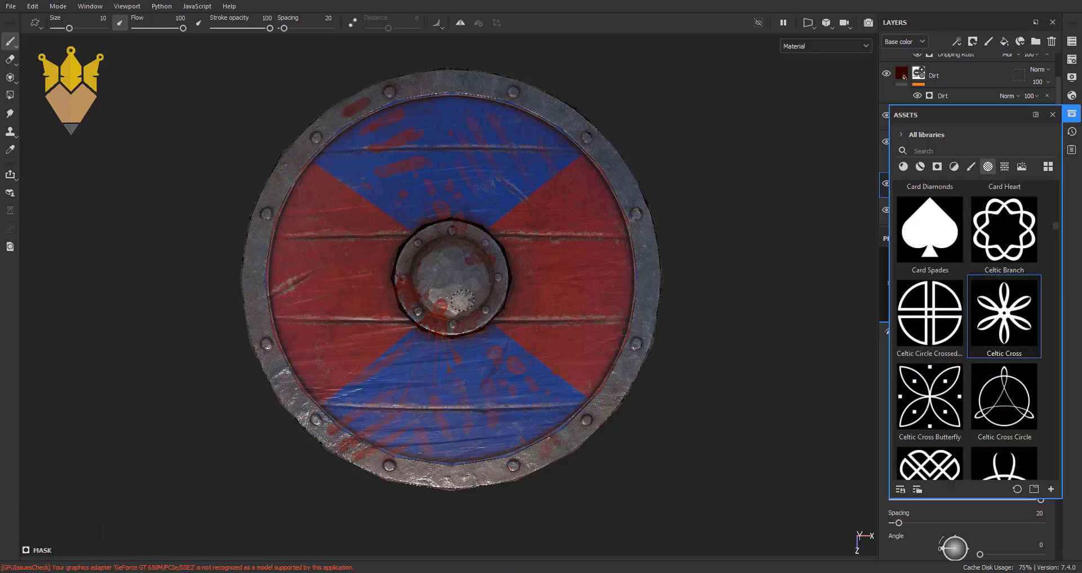
{"action": "right_click_drag", "start_coordinate": [435, 265], "coordinate": [453, 281], "text": "ctrl"}
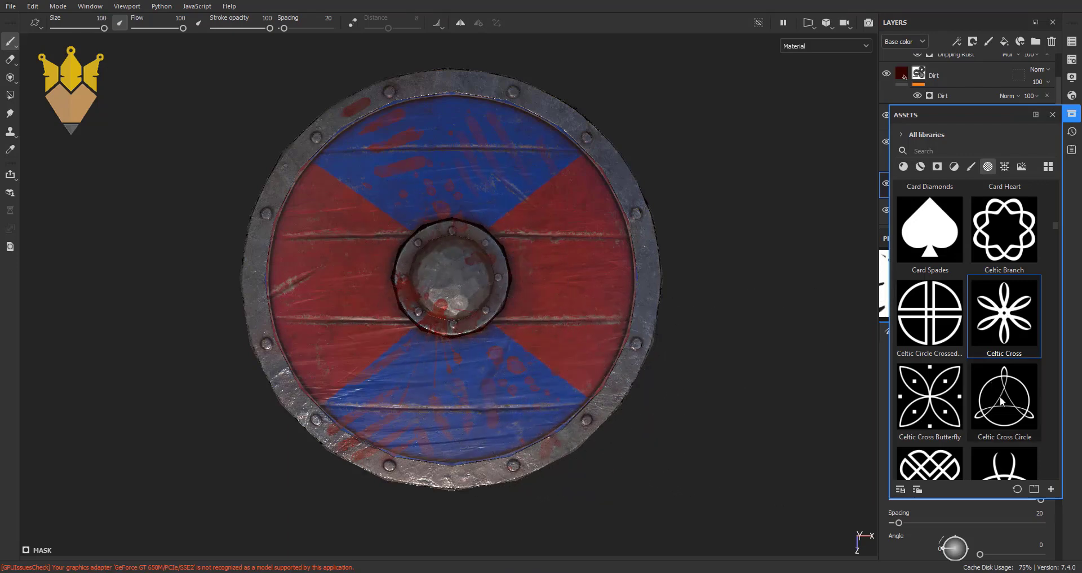
- Test-stamp the Celtic Cross Butterfly and Celtic Wave alphas on the shield centre, undoing each
{"action": "left_click", "coordinate": [950, 403]}
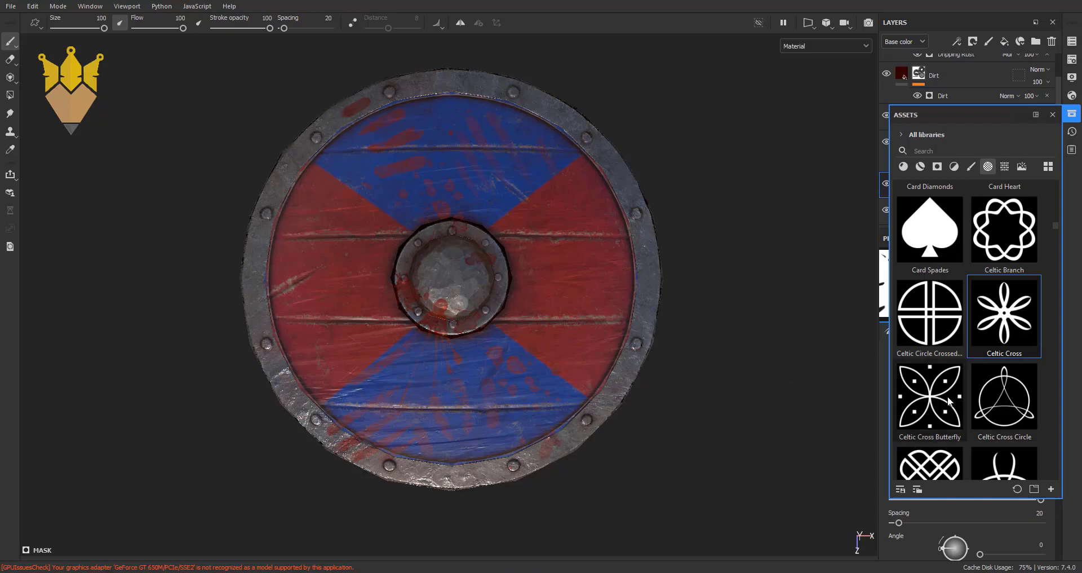
{"action": "left_click", "coordinate": [453, 280]}
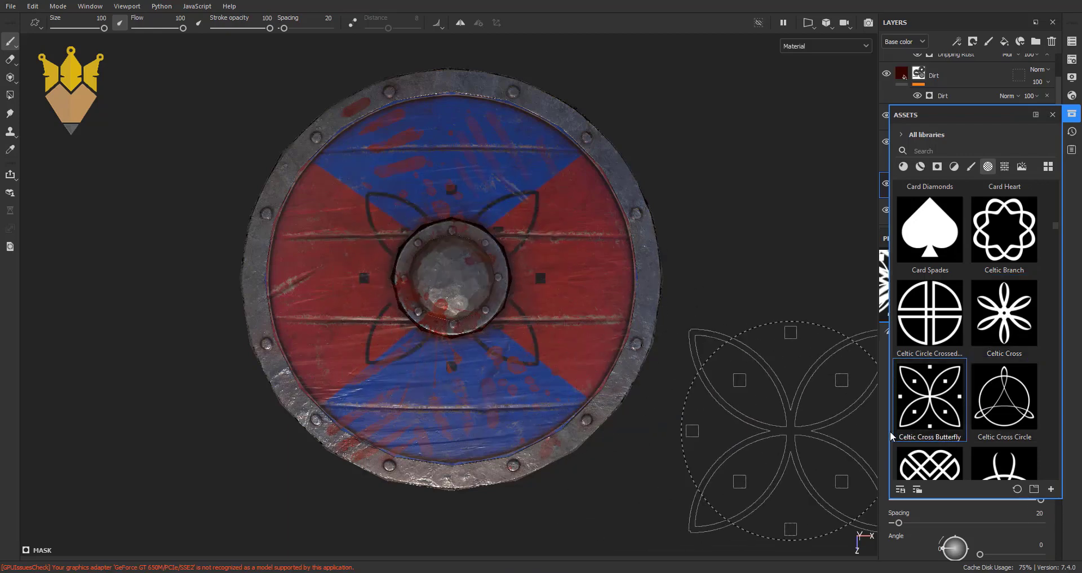
{"action": "key", "text": "ctrl+z"}
{"action": "scroll", "coordinate": [1008, 385], "scroll_direction": "down", "scroll_amount": 3}
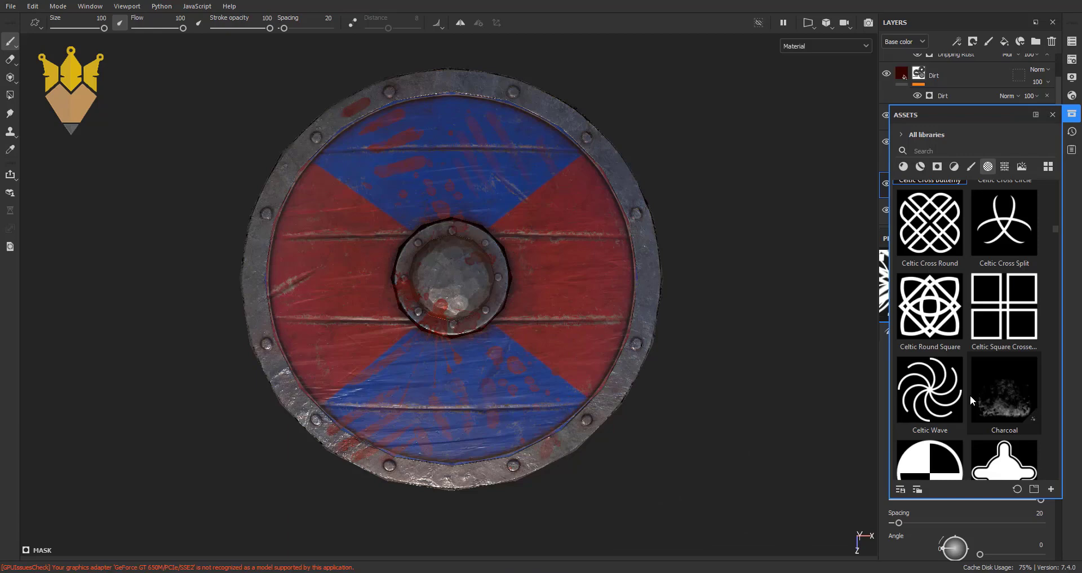
{"action": "left_click", "coordinate": [955, 395]}
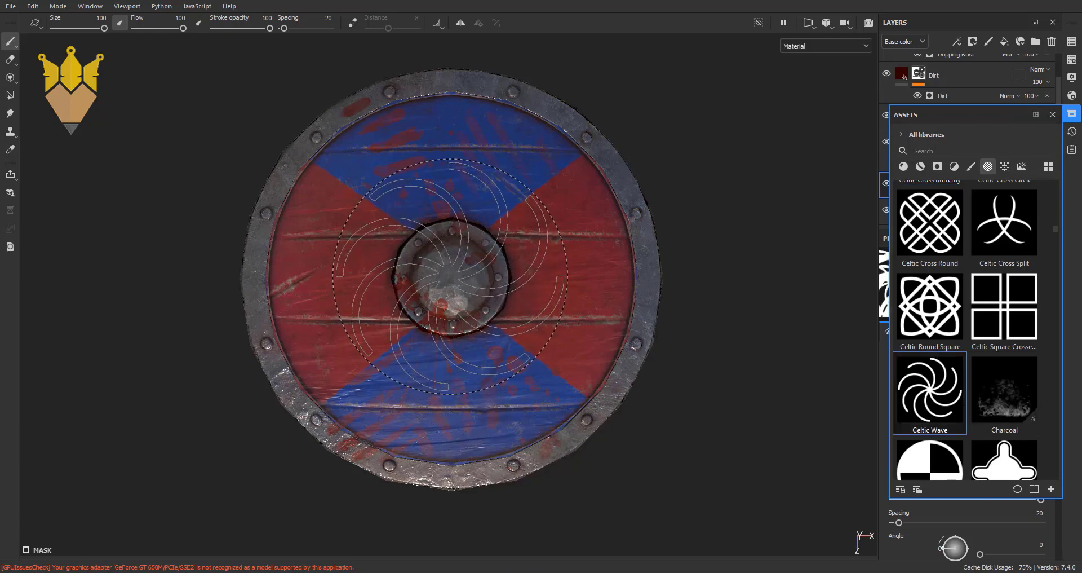
{"action": "left_click", "coordinate": [451, 276]}
{"action": "key", "text": "ctrl+z"}
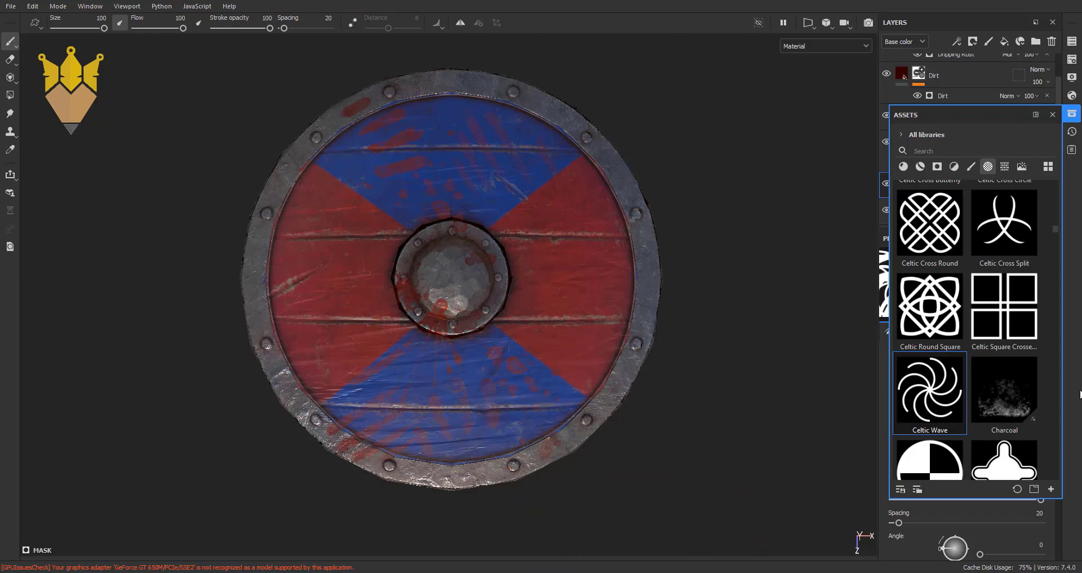
- Choose the Cross Medieval alpha, test-stamp and undo it, then close the library
{"action": "scroll", "coordinate": [1003, 377], "scroll_direction": "down", "scroll_amount": 3}
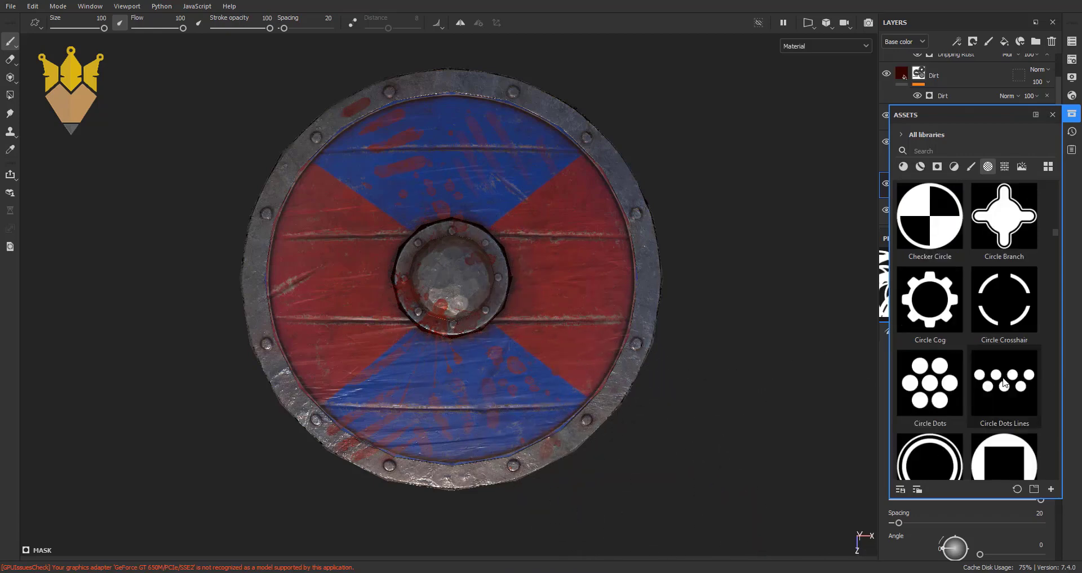
{"action": "scroll", "coordinate": [1004, 382], "scroll_direction": "down", "scroll_amount": 3}
{"action": "scroll", "coordinate": [1004, 382], "scroll_direction": "down", "scroll_amount": 3}
{"action": "scroll", "coordinate": [1004, 382], "scroll_direction": "down", "scroll_amount": 3}
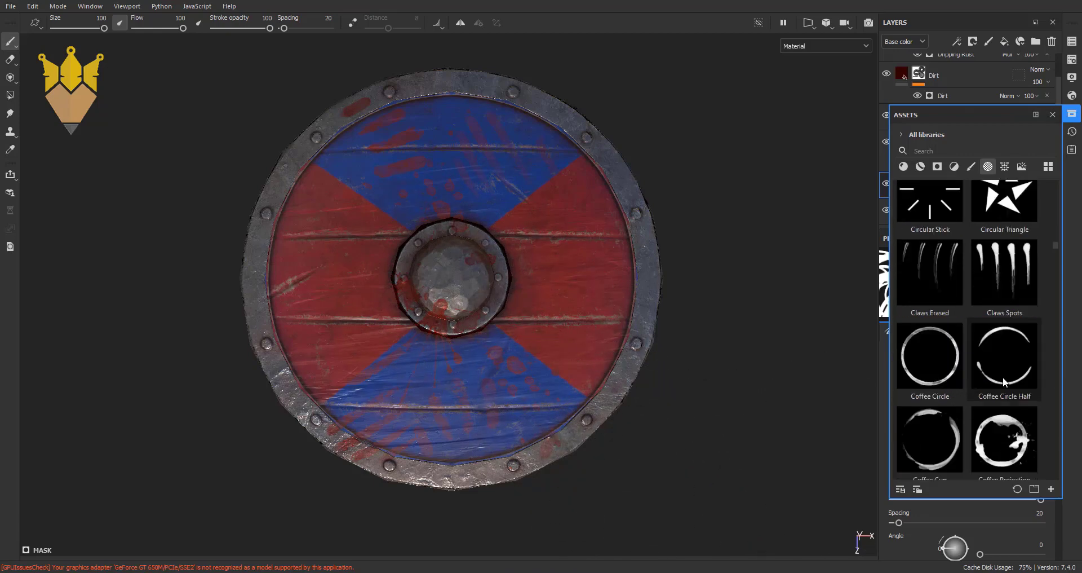
{"action": "scroll", "coordinate": [1004, 382], "scroll_direction": "down", "scroll_amount": 3}
{"action": "scroll", "coordinate": [1003, 377], "scroll_direction": "down", "scroll_amount": 3}
{"action": "scroll", "coordinate": [1003, 376], "scroll_direction": "down", "scroll_amount": 2}
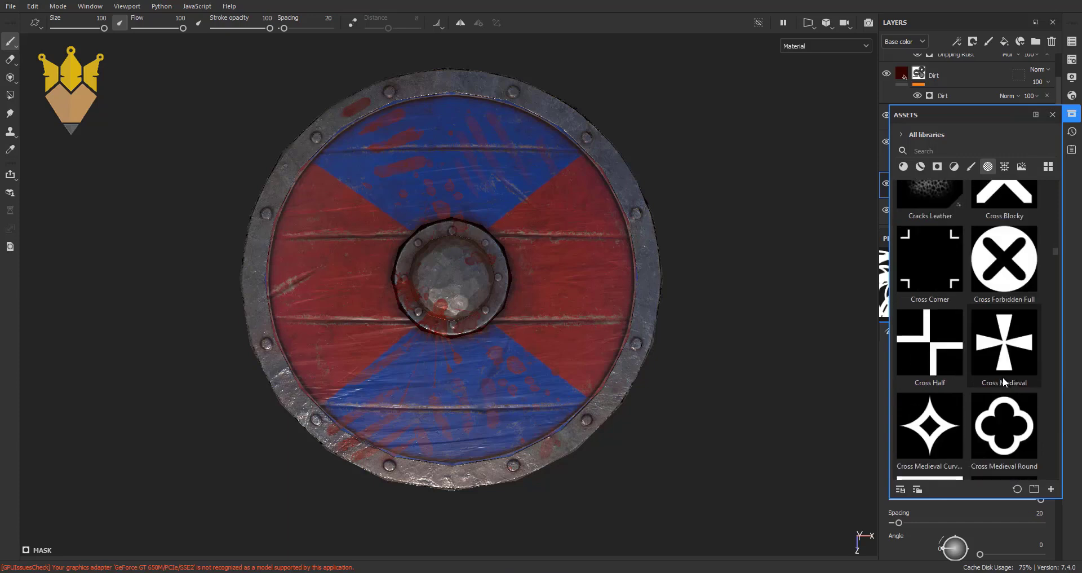
{"action": "left_click", "coordinate": [1003, 377]}
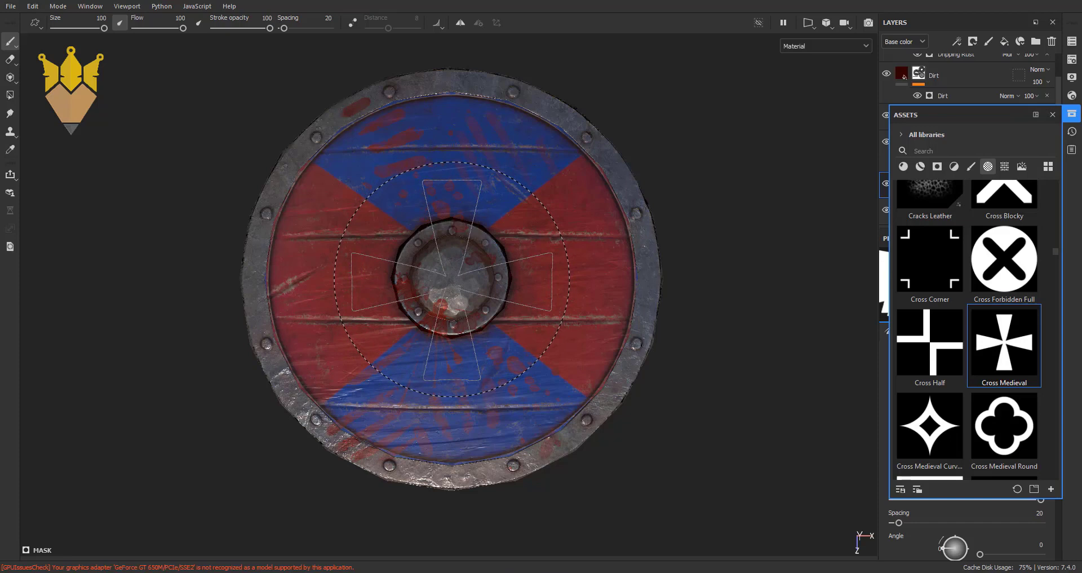
{"action": "left_click", "coordinate": [452, 279]}
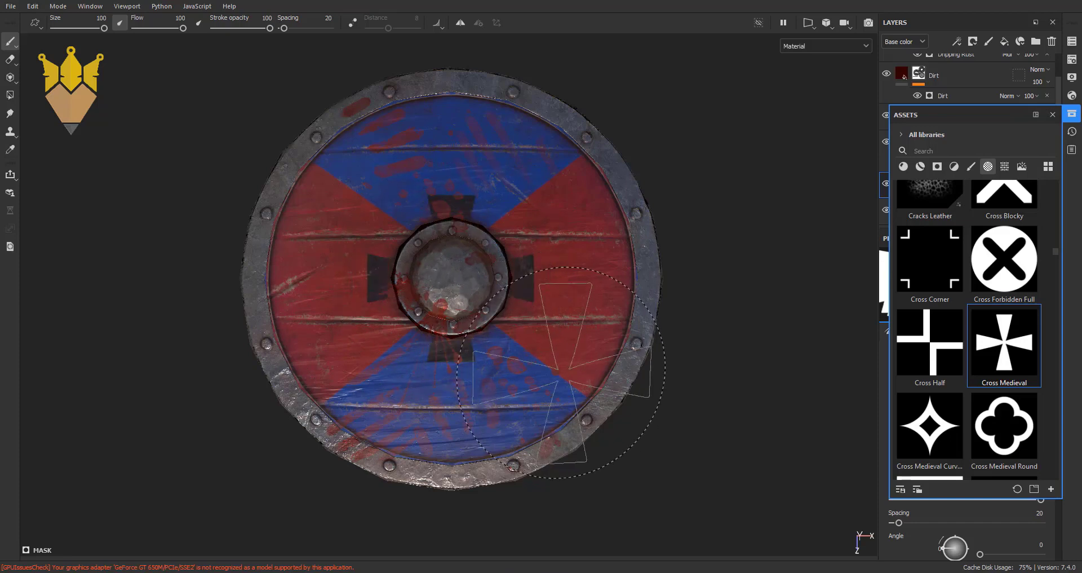
{"action": "key", "text": "ctrl+z"}
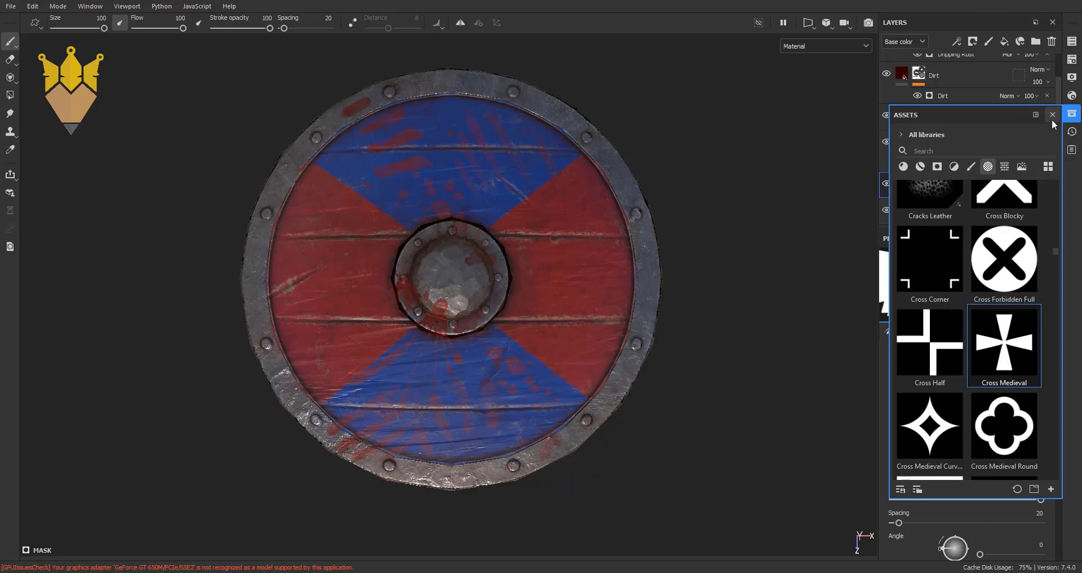
{"action": "left_click", "coordinate": [1052, 116]}
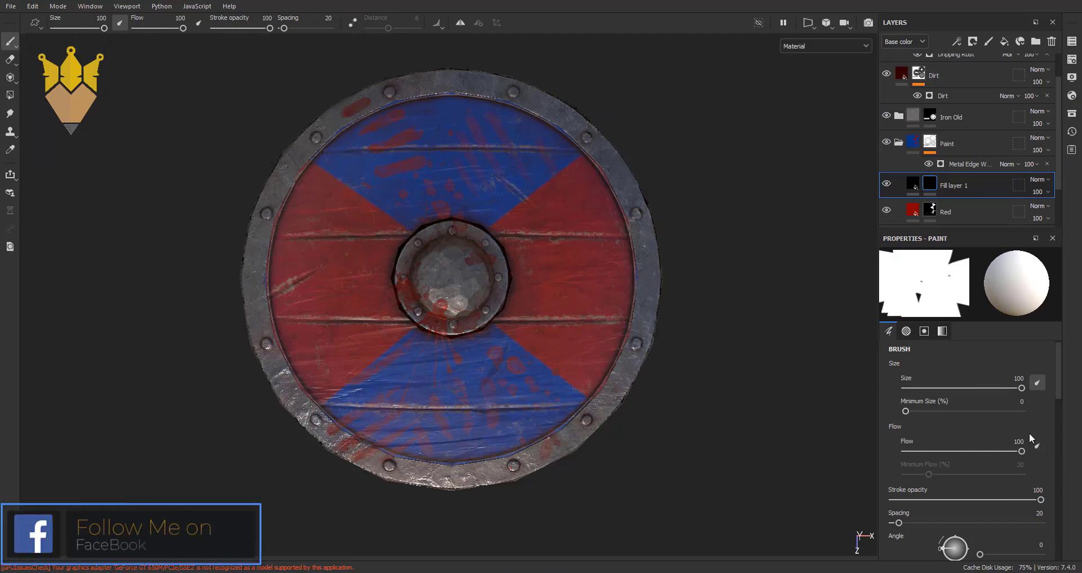
- Set the brush Alignment to Camera and Size Space to Viewport in Properties - Paint
{"action": "scroll", "coordinate": [1027, 434], "scroll_direction": "down", "scroll_amount": 1}
{"action": "scroll", "coordinate": [1019, 434], "scroll_direction": "down", "scroll_amount": 1}
{"action": "scroll", "coordinate": [1019, 434], "scroll_direction": "down", "scroll_amount": 1}
{"action": "scroll", "coordinate": [1012, 432], "scroll_direction": "down", "scroll_amount": 1}
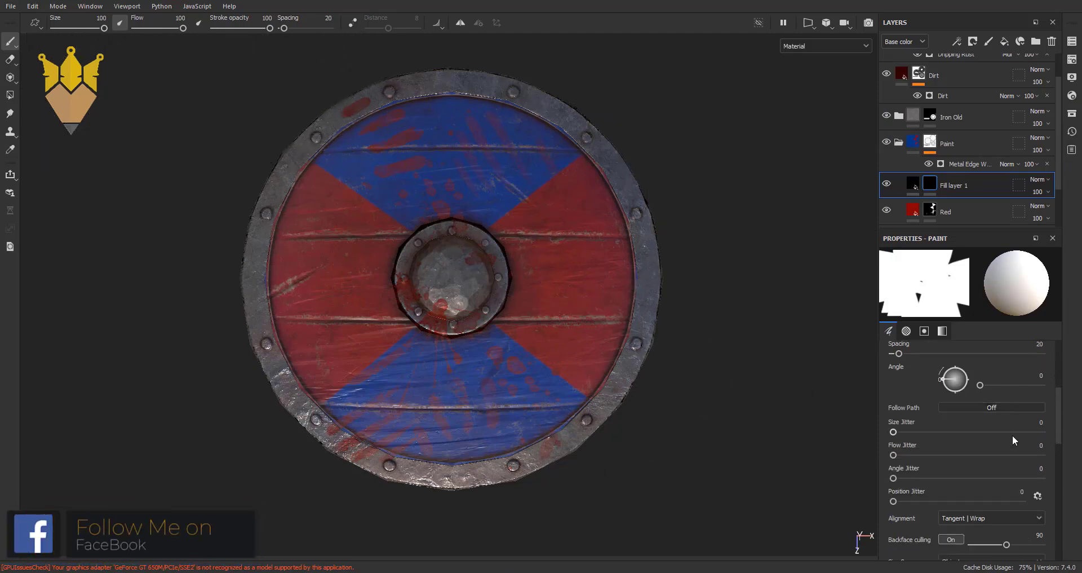
{"action": "scroll", "coordinate": [1011, 437], "scroll_direction": "down", "scroll_amount": 1}
{"action": "left_click", "coordinate": [982, 484]}
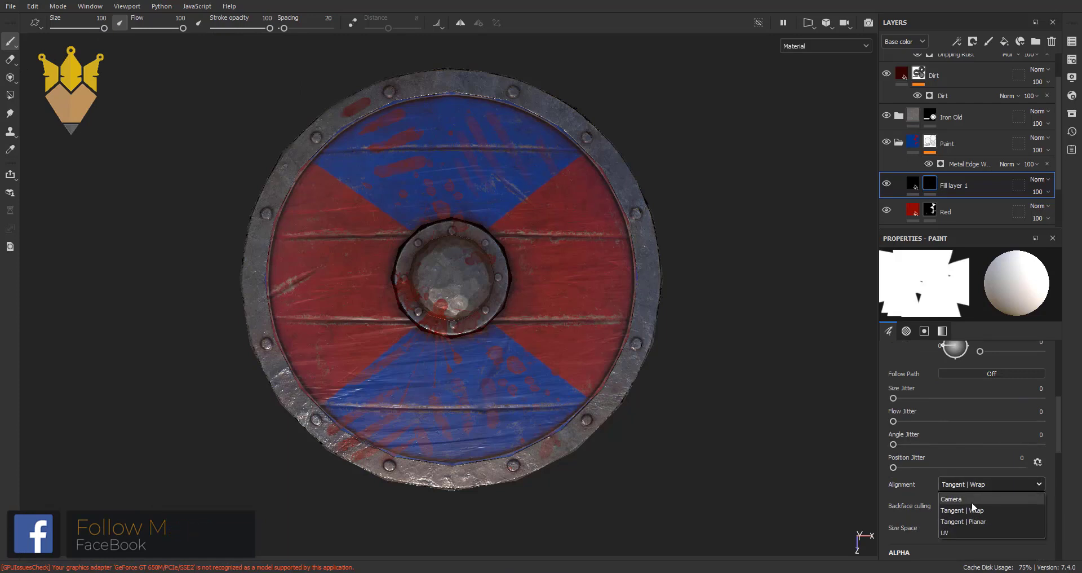
{"action": "left_click", "coordinate": [970, 499]}
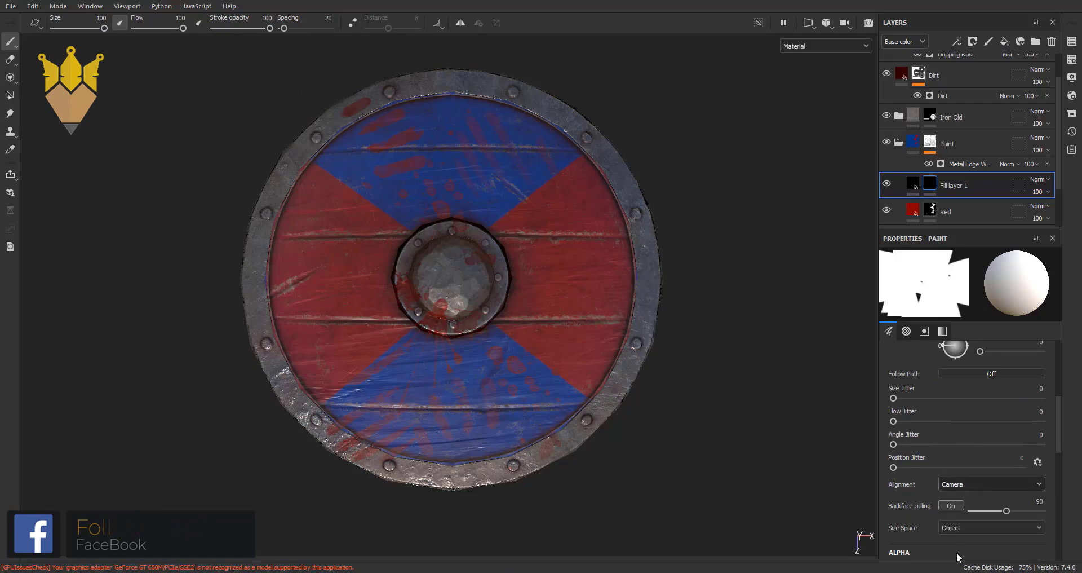
{"action": "left_click", "coordinate": [962, 528]}
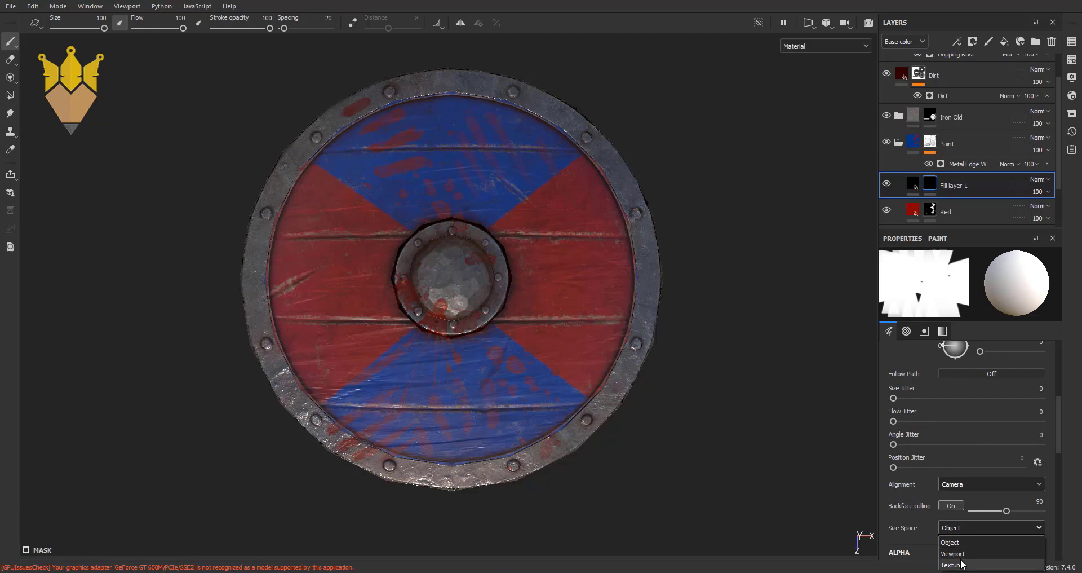
{"action": "left_click", "coordinate": [958, 553]}
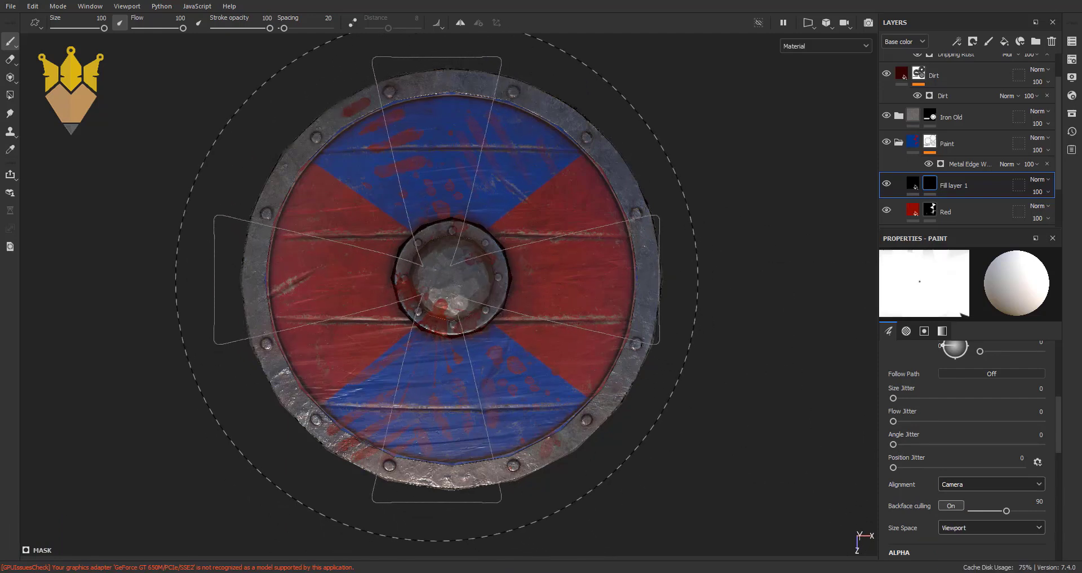
- Shrink the brush to about 90, test-stamp the dark cross at the boss, then undo it
{"action": "key", "text": "bracketleft"}
{"action": "key", "text": "bracketleft"}
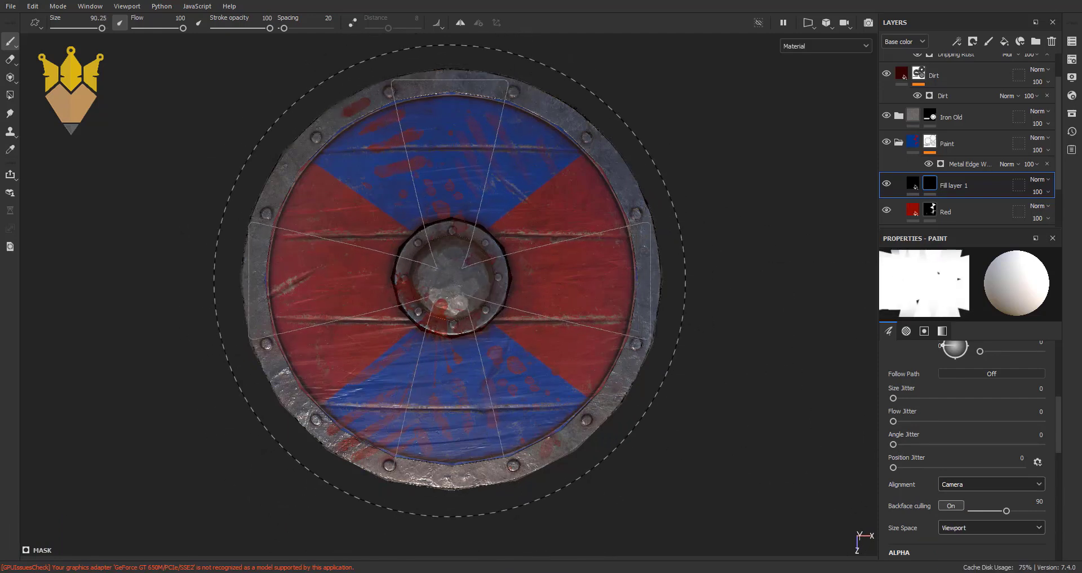
{"action": "left_click", "coordinate": [451, 281]}
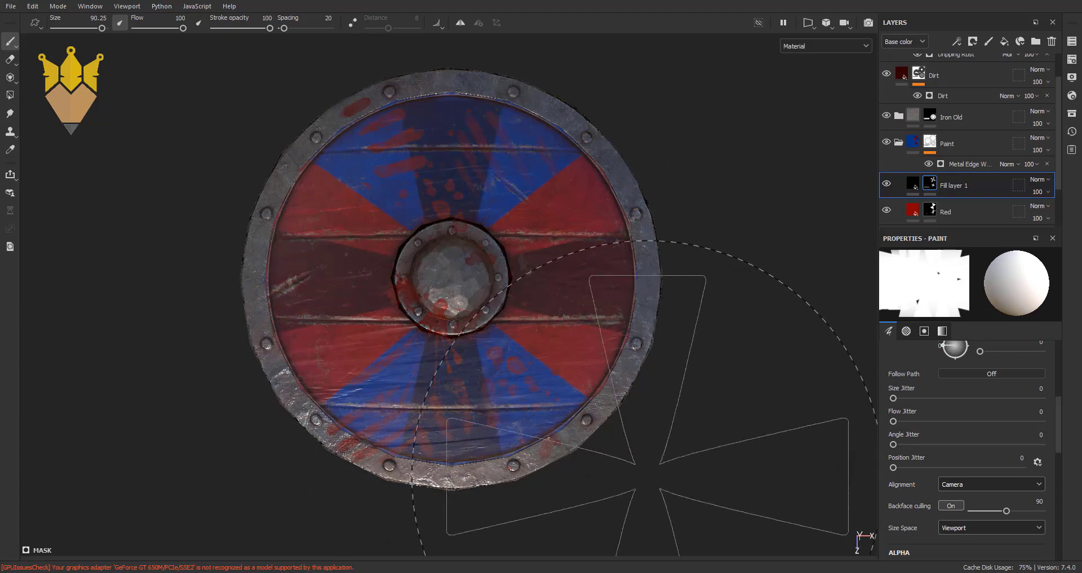
{"action": "key", "text": "ctrl+z"}
- Resize the cross brush to 73.62 at angle 356, test-stamp it, then undo
{"action": "right_click_drag", "start_coordinate": [469, 269], "coordinate": [442, 285], "text": "ctrl"}
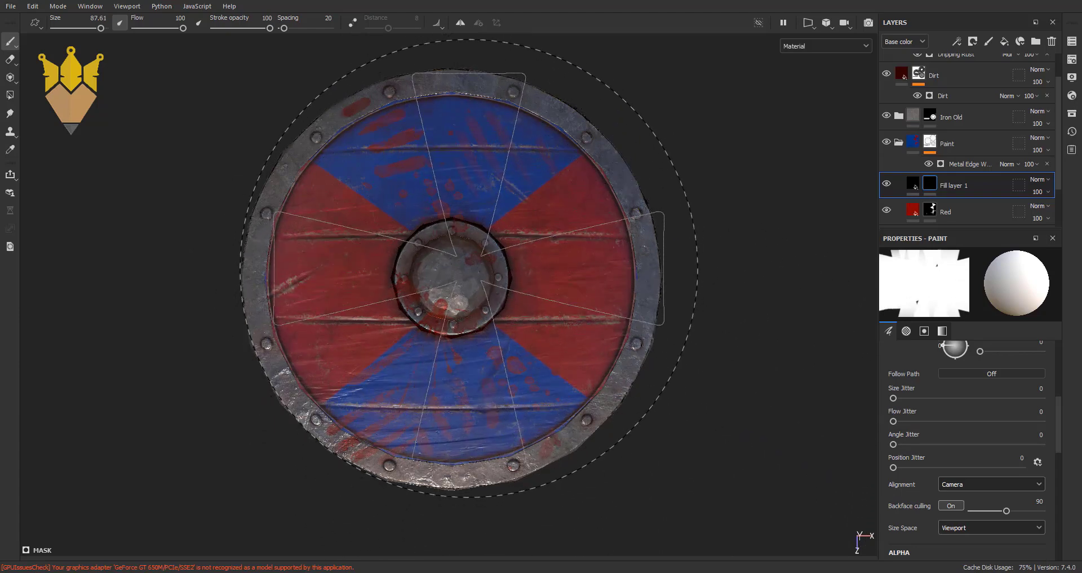
{"action": "left_click_drag", "start_coordinate": [443, 282], "coordinate": [452, 279], "text": "ctrl"}
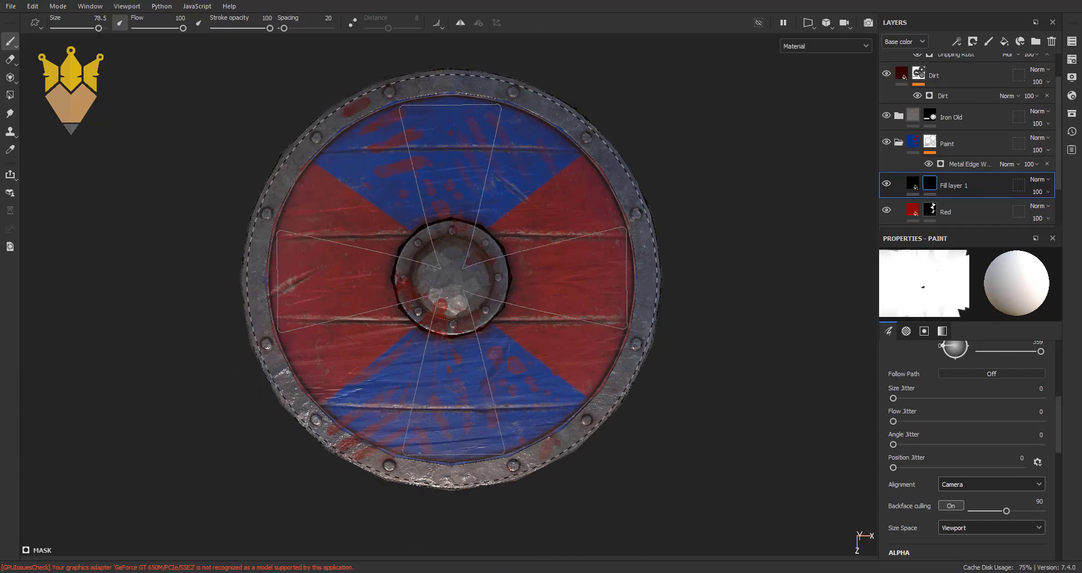
{"action": "right_click_drag", "start_coordinate": [452, 279], "coordinate": [445, 281], "text": "ctrl"}
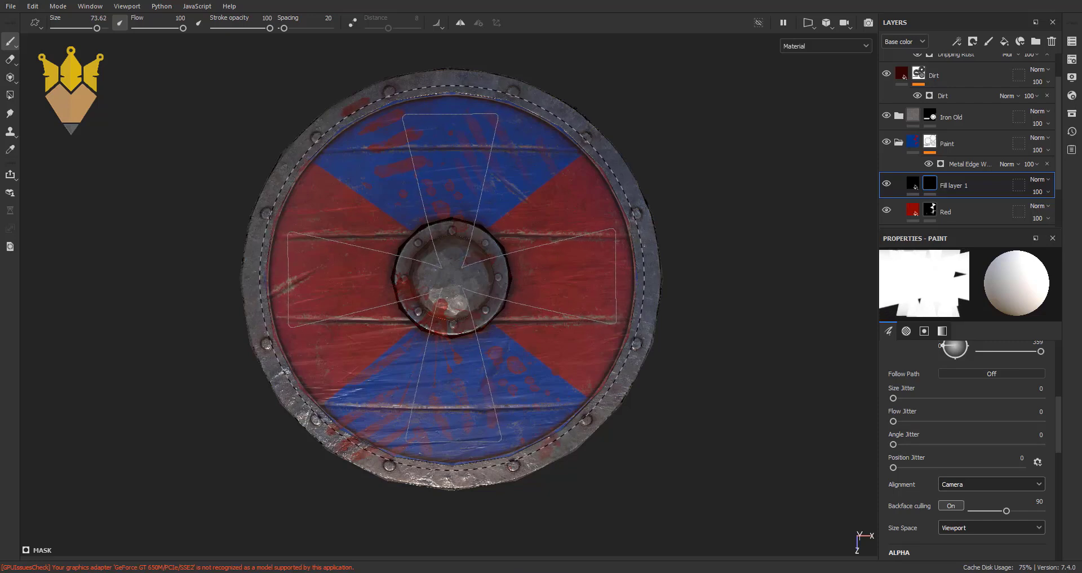
{"action": "left_click", "coordinate": [451, 277]}
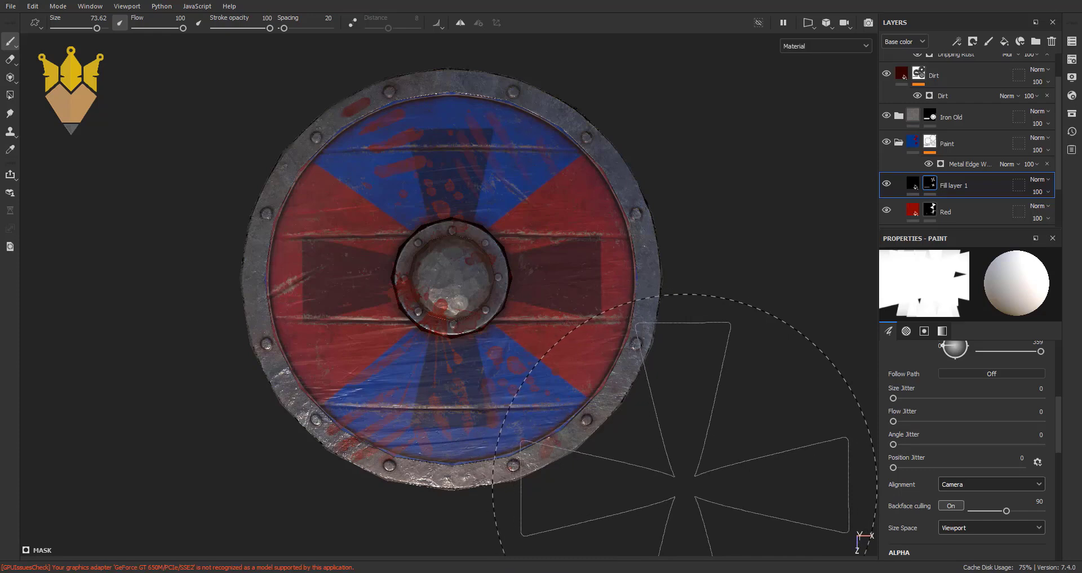
{"action": "key", "text": "ctrl+z"}
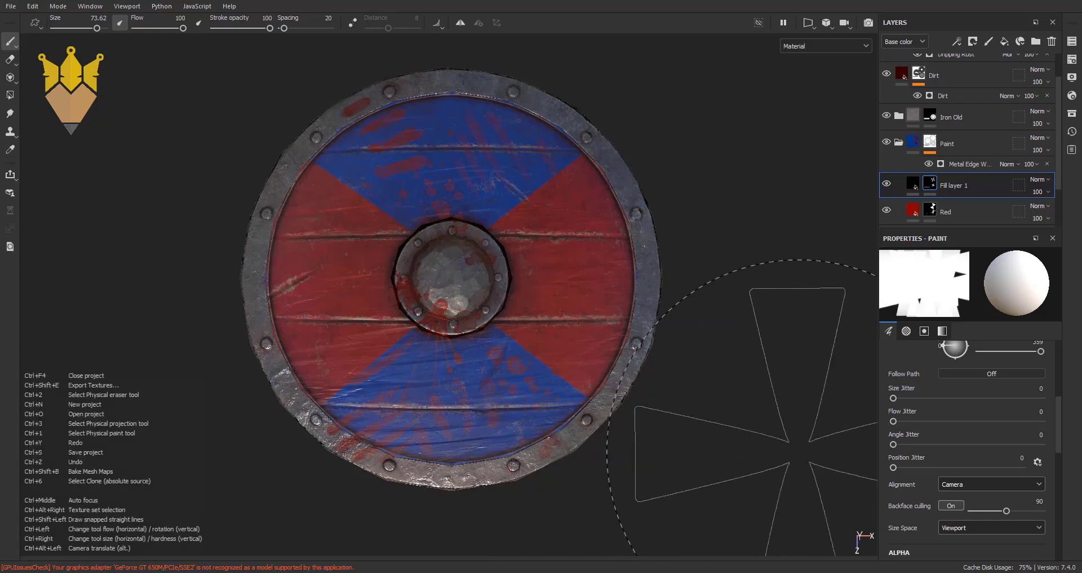
- Load the Cross Medieval Curved alpha from Assets, test-stamp it, then undo
{"action": "left_click", "coordinate": [1072, 114]}
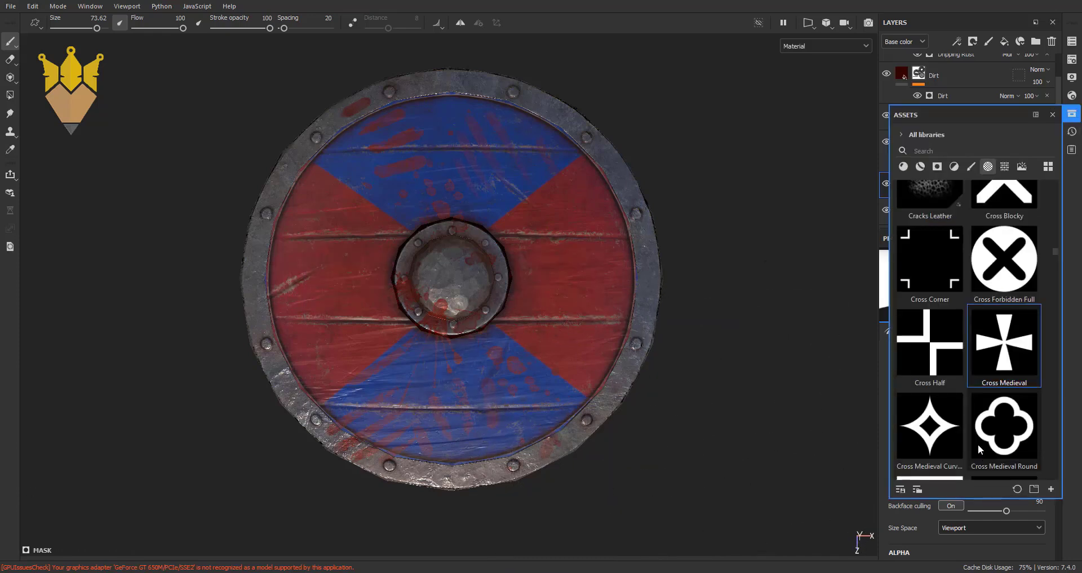
{"action": "scroll", "coordinate": [987, 380], "scroll_direction": "down", "scroll_amount": 2}
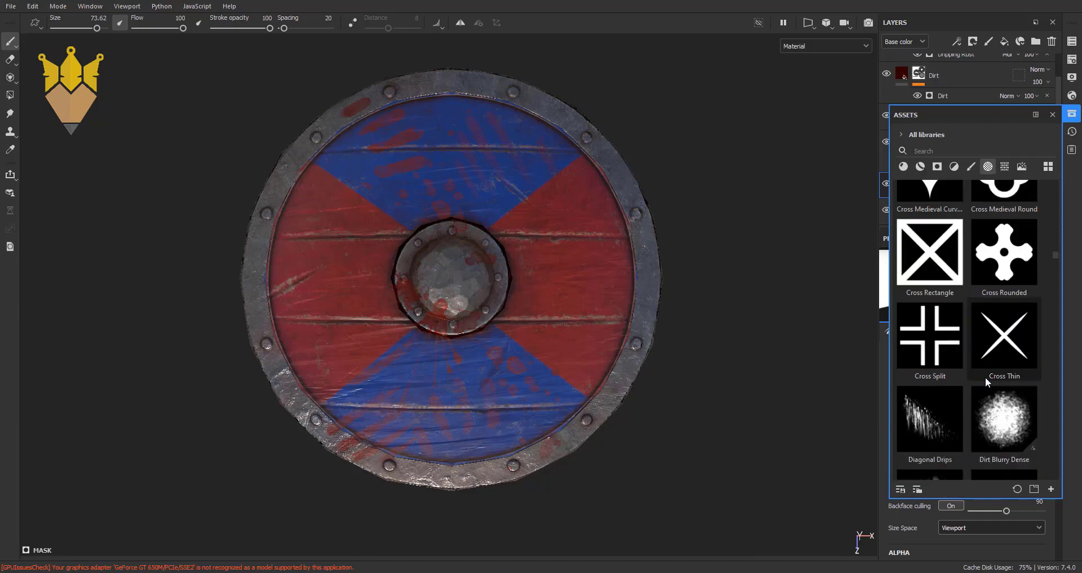
{"action": "scroll", "coordinate": [986, 376], "scroll_direction": "up", "scroll_amount": 3}
{"action": "left_click", "coordinate": [953, 406]}
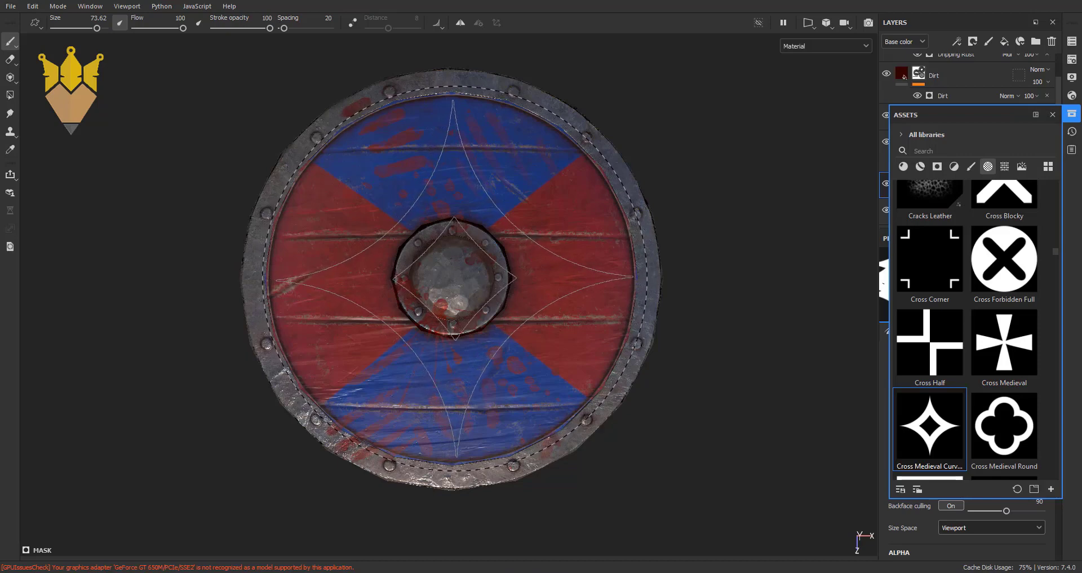
{"action": "left_click", "coordinate": [454, 278]}
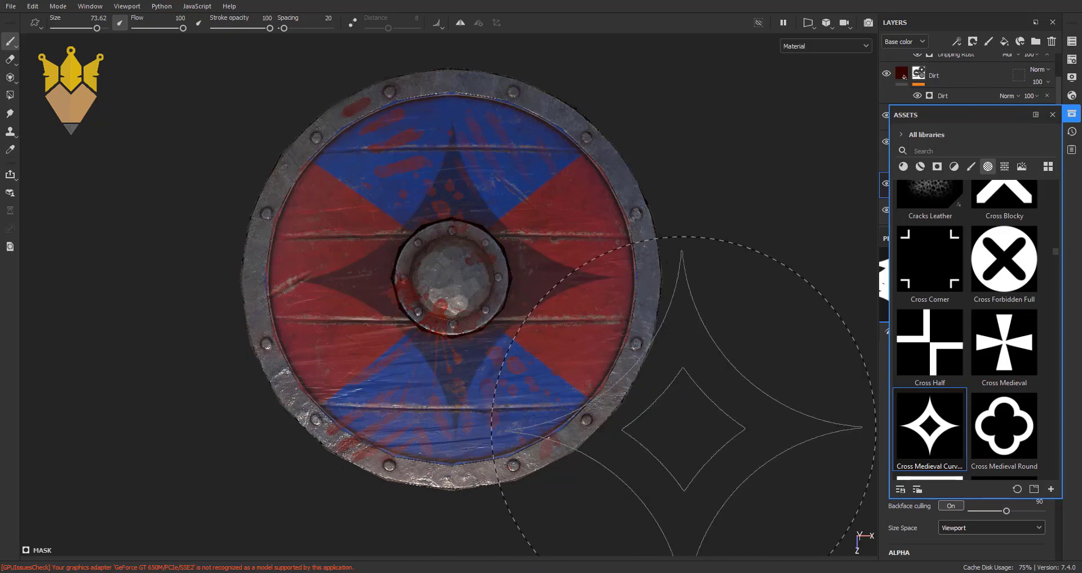
{"action": "key", "text": "ctrl+z"}
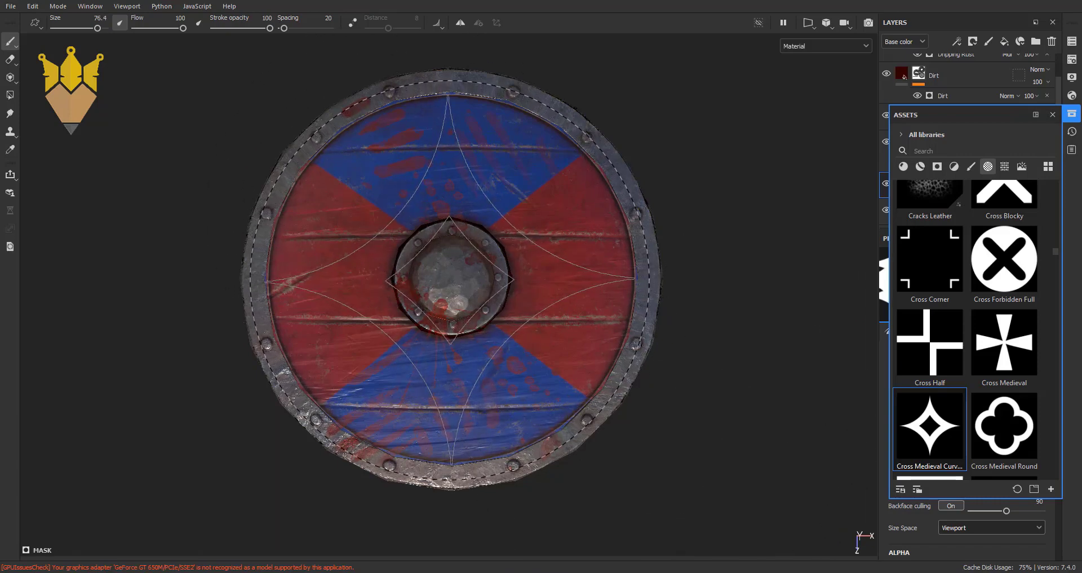
- Enlarge the curved-star brush to 76.4, test-stamp around the boss, then undo
{"action": "right_click_drag", "start_coordinate": [450, 279], "coordinate": [453, 281], "text": "ctrl"}
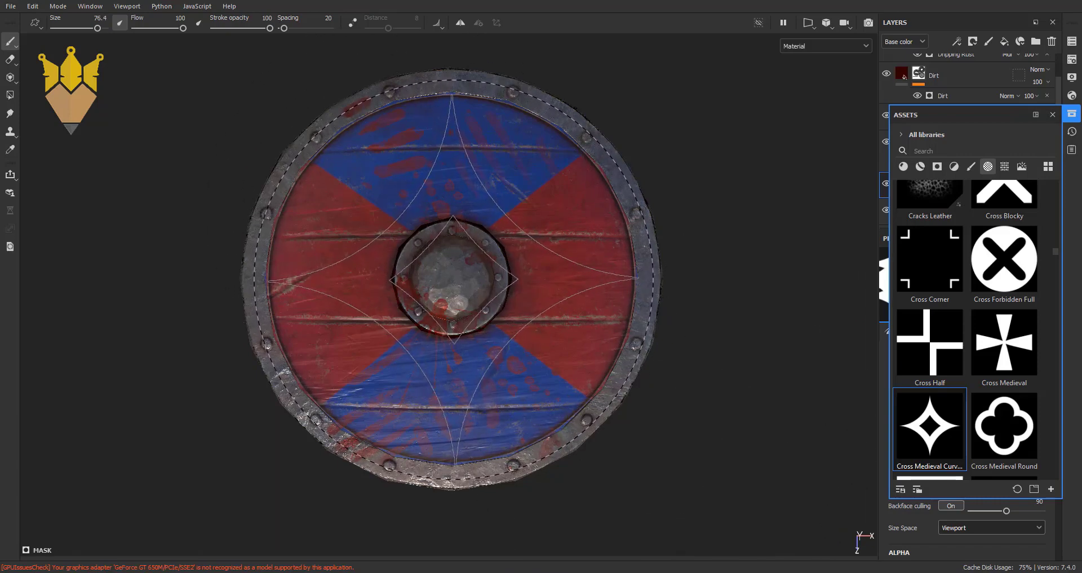
{"action": "left_click", "coordinate": [454, 277]}
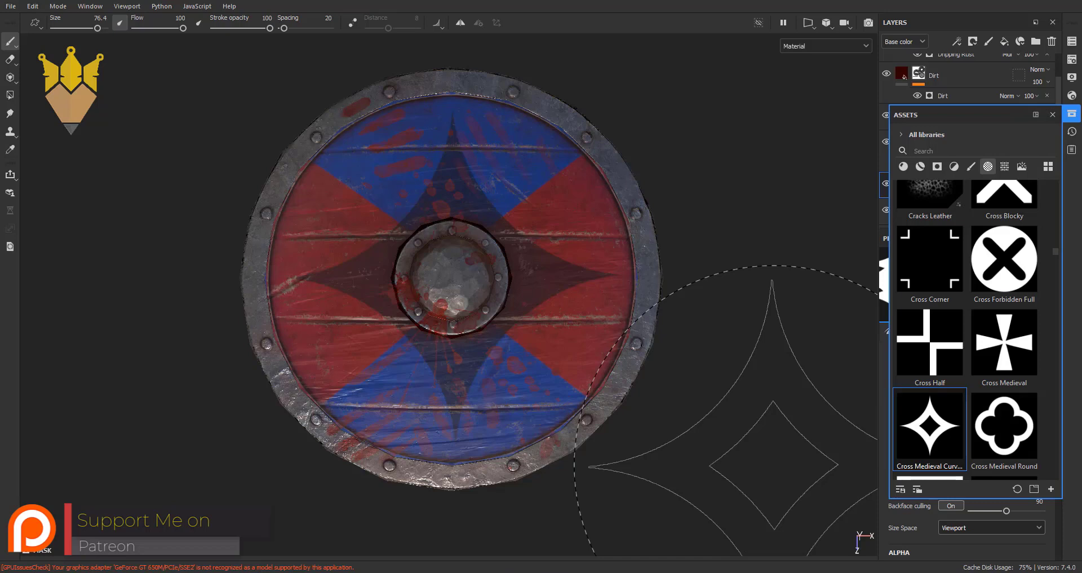
{"action": "key", "text": "ctrl"}
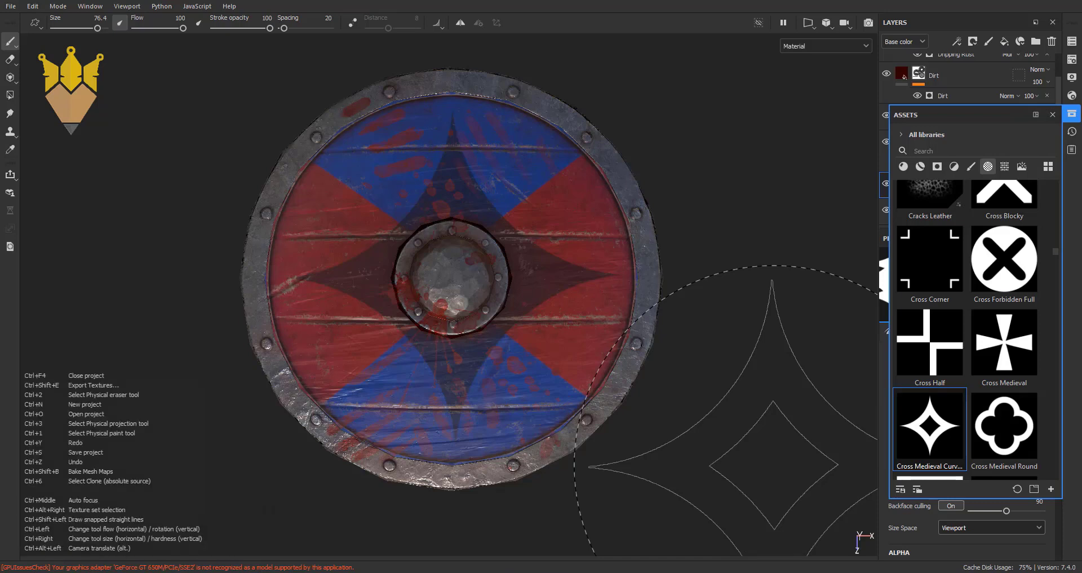
{"action": "scroll", "coordinate": [1002, 427], "scroll_direction": "down", "scroll_amount": 3}
{"action": "scroll", "coordinate": [1003, 427], "scroll_direction": "down", "scroll_amount": 3}
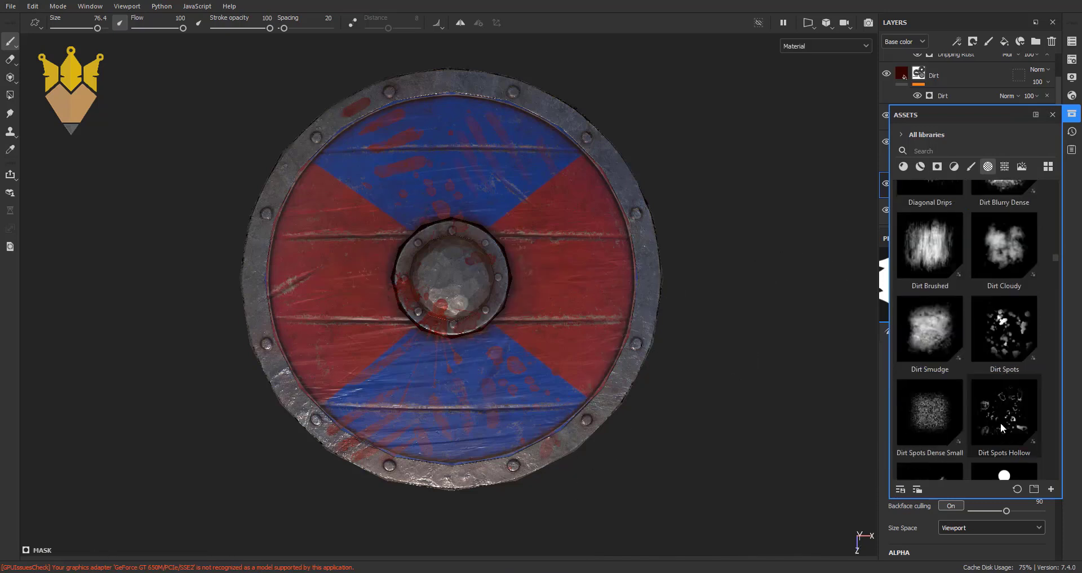
{"action": "scroll", "coordinate": [1003, 427], "scroll_direction": "up", "scroll_amount": 3}
{"action": "scroll", "coordinate": [1003, 427], "scroll_direction": "up", "scroll_amount": 3}
{"action": "scroll", "coordinate": [1003, 427], "scroll_direction": "down", "scroll_amount": 3}
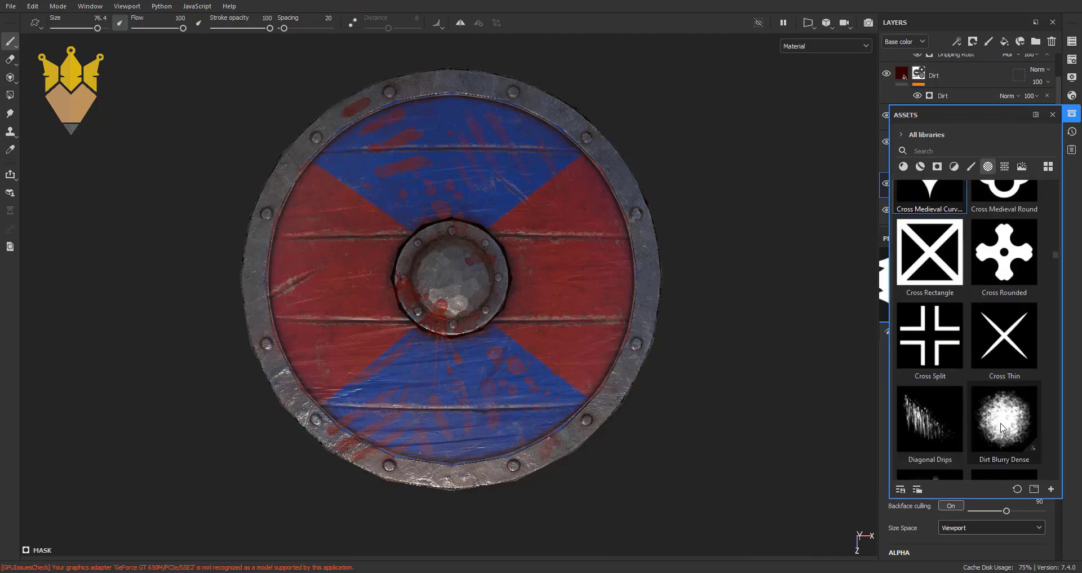
{"action": "scroll", "coordinate": [1003, 427], "scroll_direction": "down", "scroll_amount": 3}
{"action": "scroll", "coordinate": [1003, 427], "scroll_direction": "up", "scroll_amount": 3}
{"action": "left_click", "coordinate": [1006, 349]}
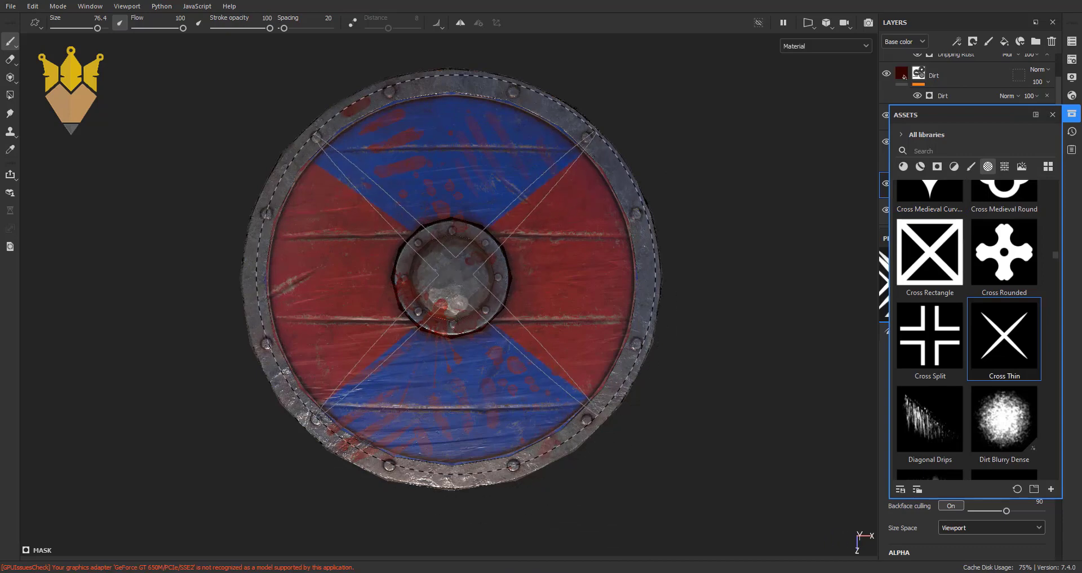
{"action": "left_click_drag", "start_coordinate": [454, 276], "coordinate": [496, 277], "text": "ctrl"}
{"action": "left_click", "coordinate": [451, 277]}
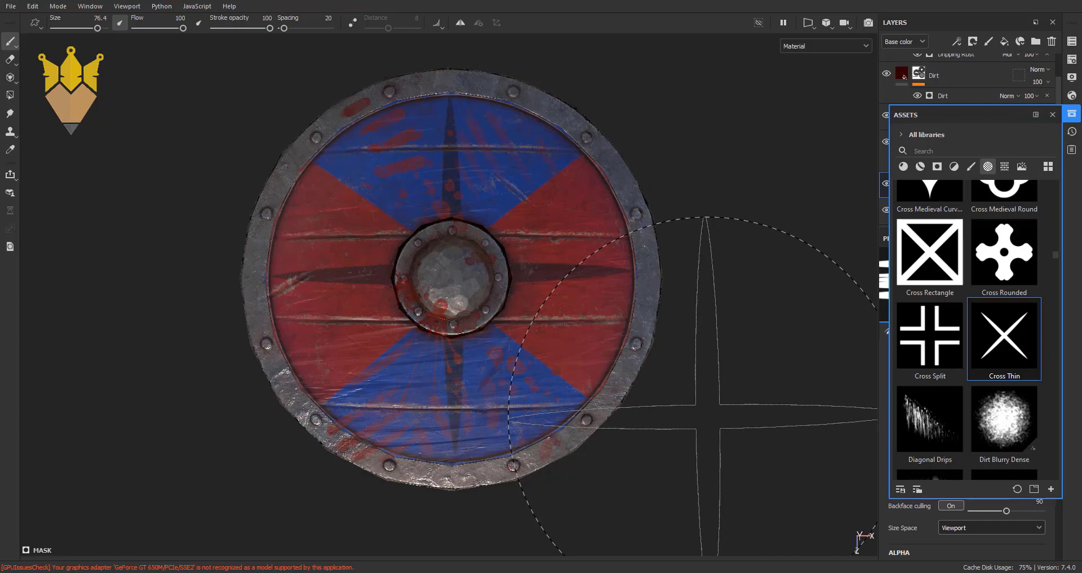
{"action": "scroll", "coordinate": [941, 391], "scroll_direction": "down", "scroll_amount": 3}
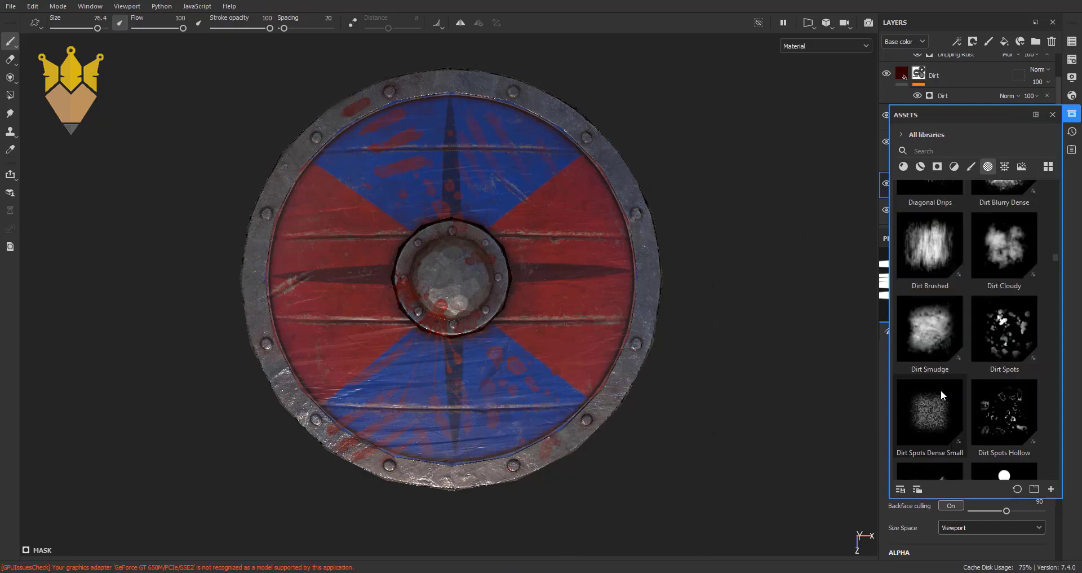
{"action": "scroll", "coordinate": [943, 391], "scroll_direction": "down", "scroll_amount": 3}
{"action": "scroll", "coordinate": [953, 396], "scroll_direction": "down", "scroll_amount": 3}
{"action": "scroll", "coordinate": [955, 397], "scroll_direction": "down", "scroll_amount": 3}
{"action": "scroll", "coordinate": [955, 397], "scroll_direction": "up", "scroll_amount": 3}
{"action": "scroll", "coordinate": [955, 397], "scroll_direction": "up", "scroll_amount": 3}
{"action": "scroll", "coordinate": [955, 397], "scroll_direction": "up", "scroll_amount": 2}
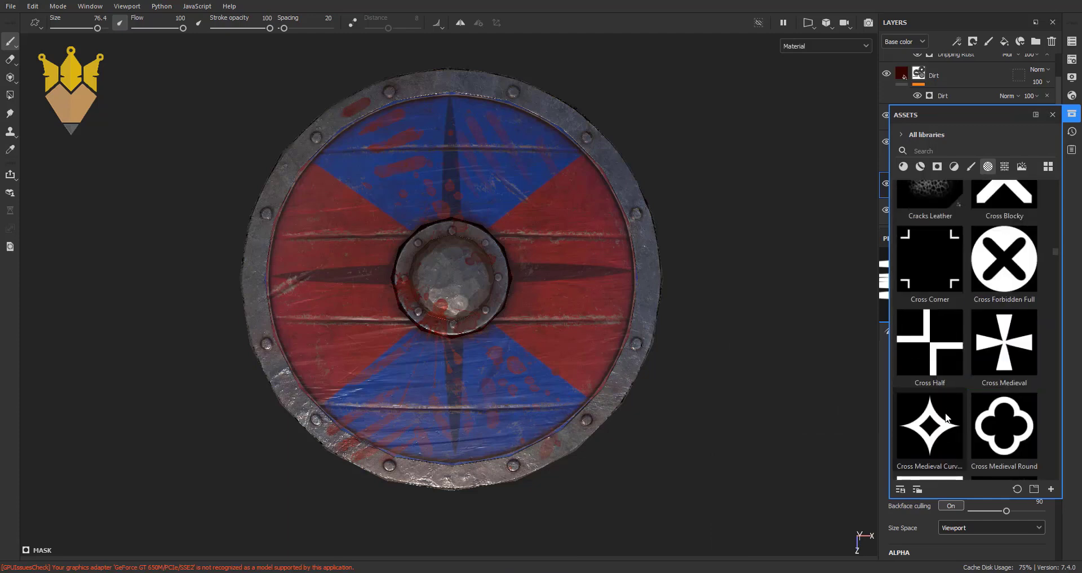
{"action": "left_click", "coordinate": [949, 418]}
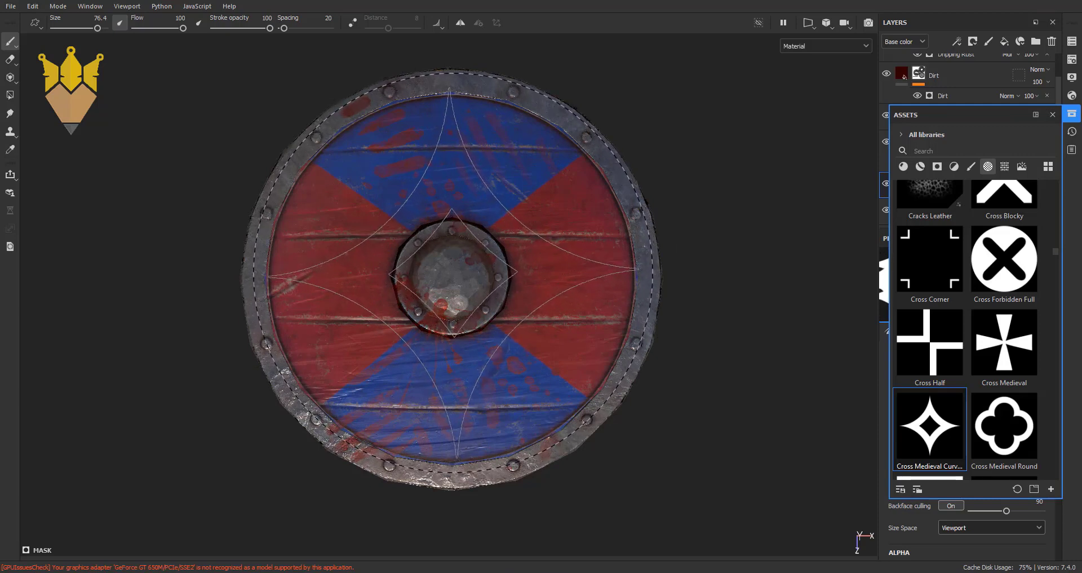
- Stamp the dark Cross Medieval Curved star around the boss, then switch the brush to Cross Thin
{"action": "left_click", "coordinate": [452, 275]}
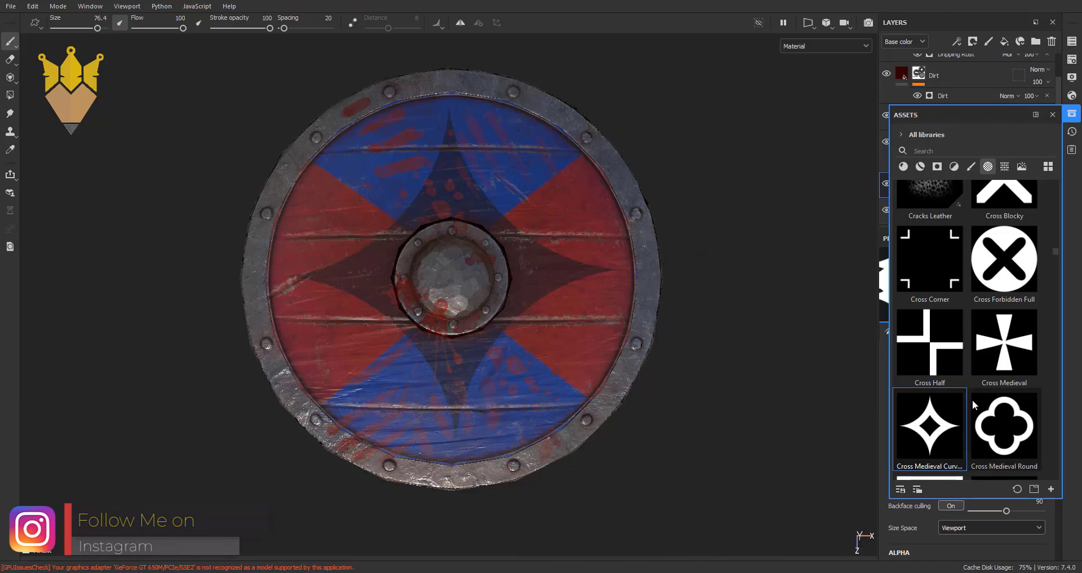
{"action": "scroll", "coordinate": [979, 387], "scroll_direction": "down", "scroll_amount": 3}
{"action": "left_click_drag", "start_coordinate": [1003, 338], "coordinate": [776, 353]}
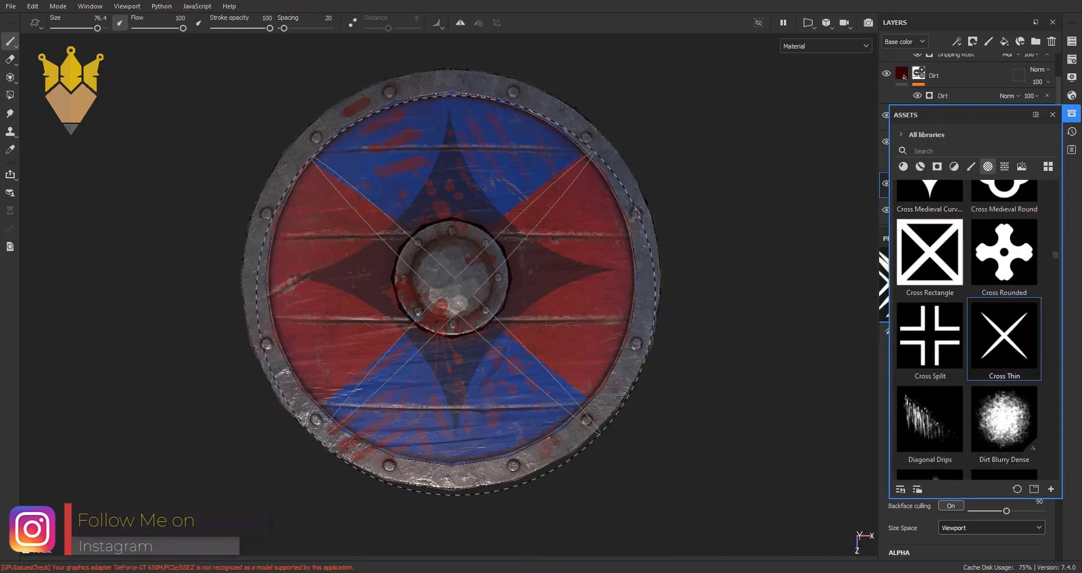
{"action": "mouse_move", "coordinate": [450, 277]}
{"action": "middle_mouse_down"}
{"action": "mouse_move", "coordinate": [626, 423]}
{"action": "mouse_move", "coordinate": [592, 361]}
{"action": "mouse_move", "coordinate": [451, 276]}
{"action": "mouse_move", "coordinate": [780, 474]}
{"action": "middle_mouse_up"}
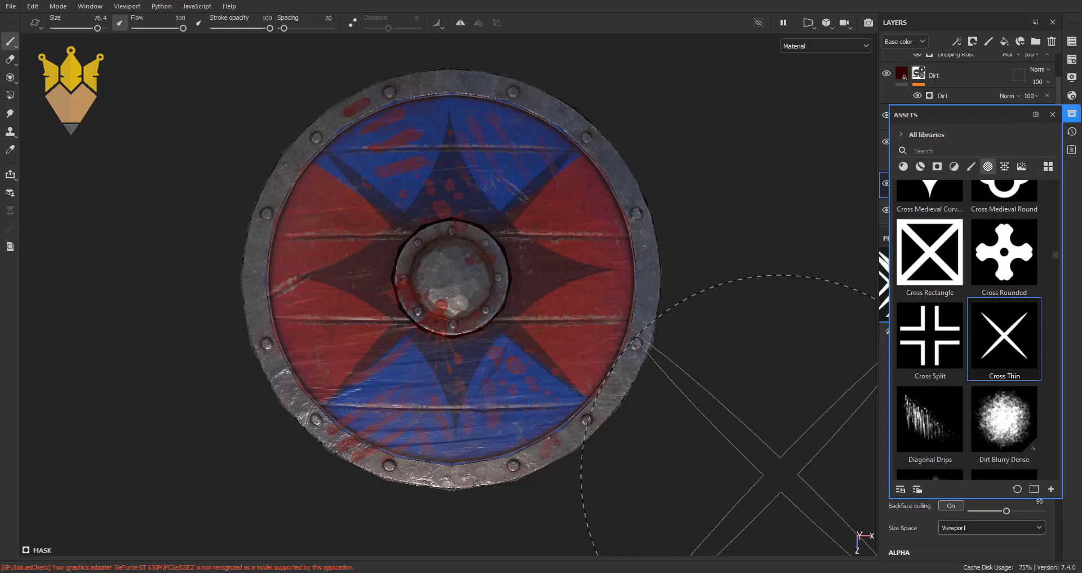
{"action": "mouse_move", "coordinate": [781, 473]}
{"action": "middle_mouse_down"}
{"action": "mouse_move", "coordinate": [531, 338]}
{"action": "mouse_move", "coordinate": [773, 462]}
{"action": "middle_mouse_up"}
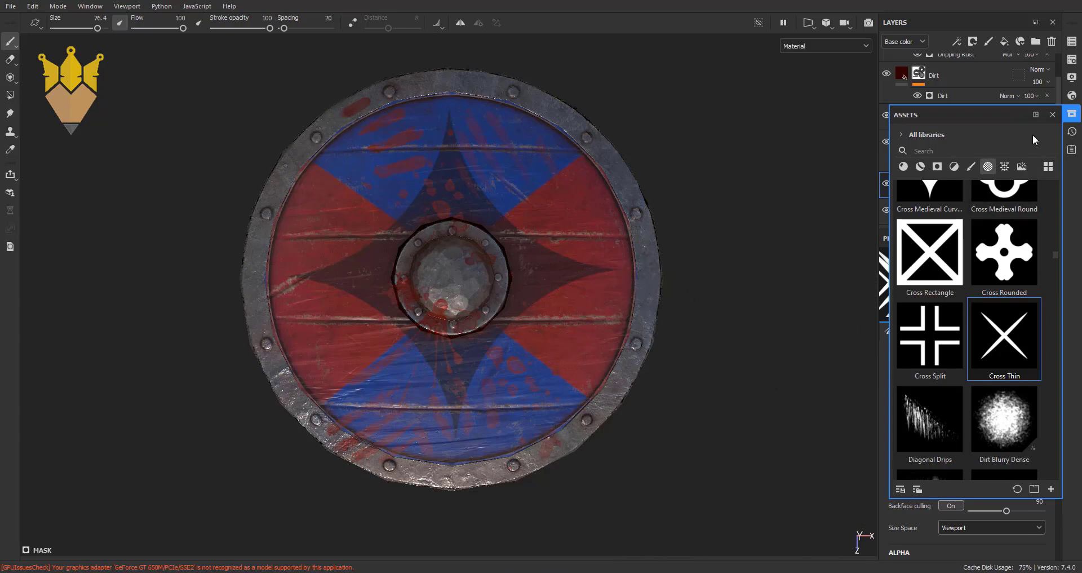
- Close the Assets library to bring back the Layers and Properties panels
{"action": "left_click", "coordinate": [1052, 114]}
{"action": "middle_click_drag", "start_coordinate": [868, 282], "coordinate": [601, 300]}
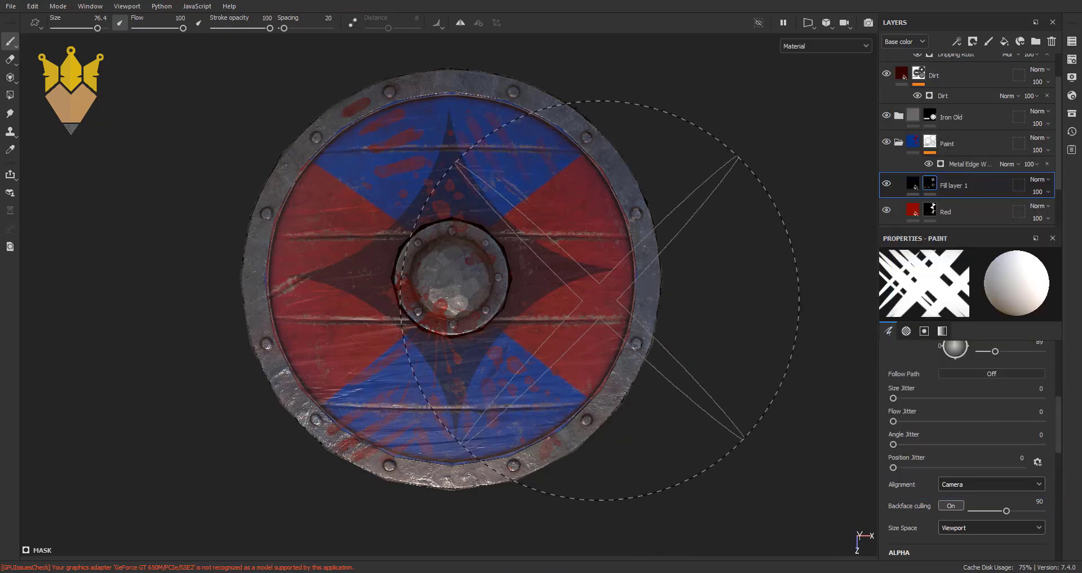